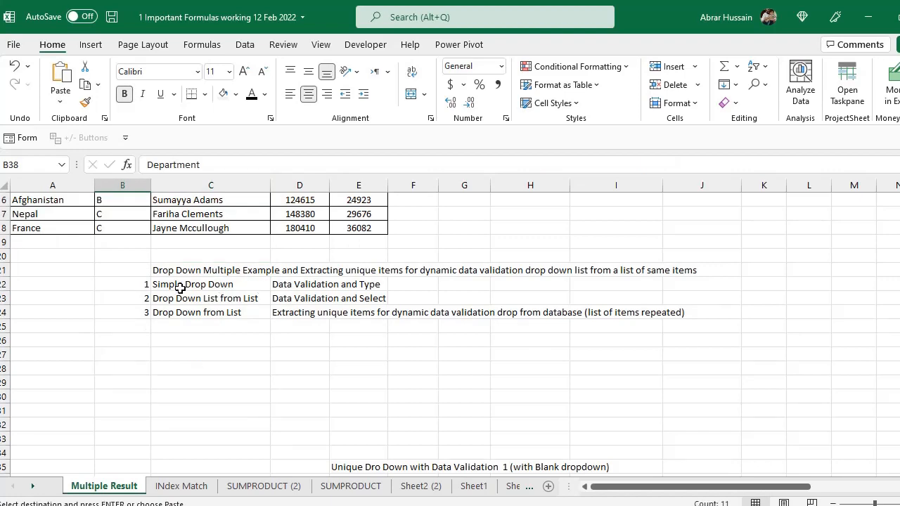
Step: Create an in-cell drop-down list in C26 with the options Male, Female and Other, and check its choices
left_click(194, 340)
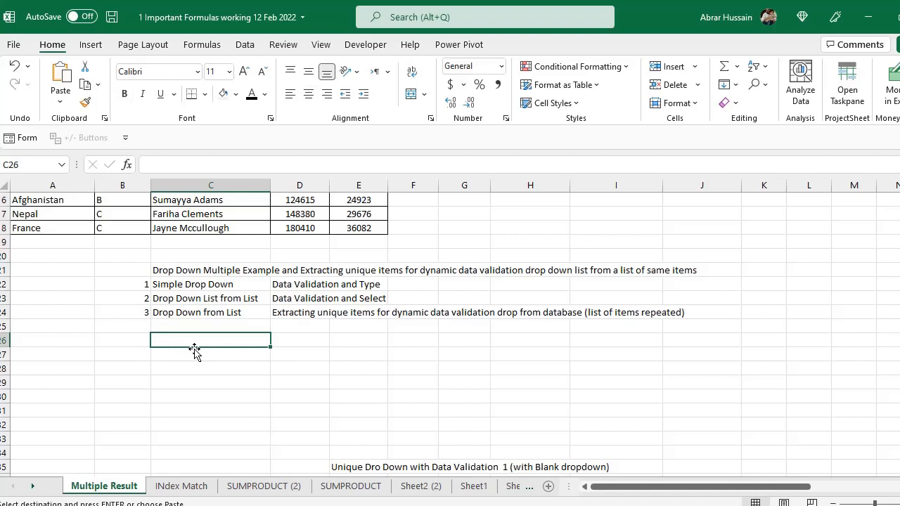
left_click(246, 45)
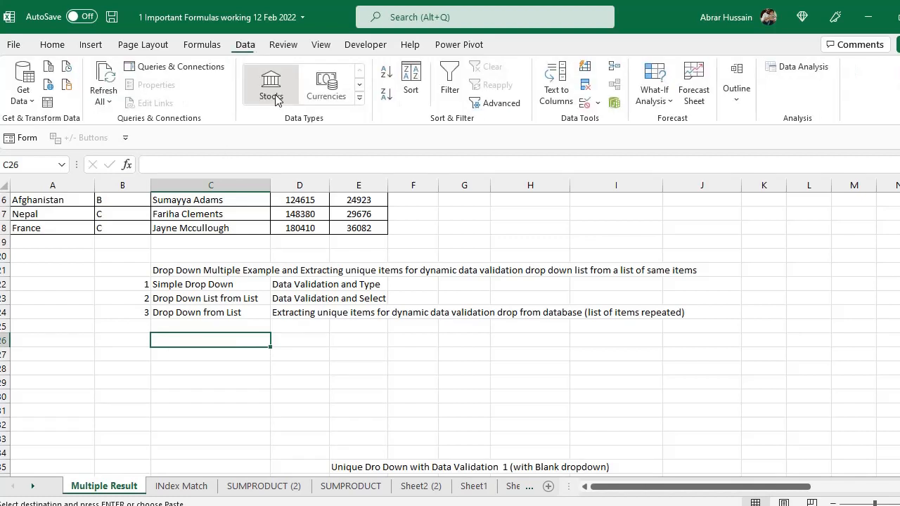
left_click(598, 103)
key("Escape")
left_click(441, 208)
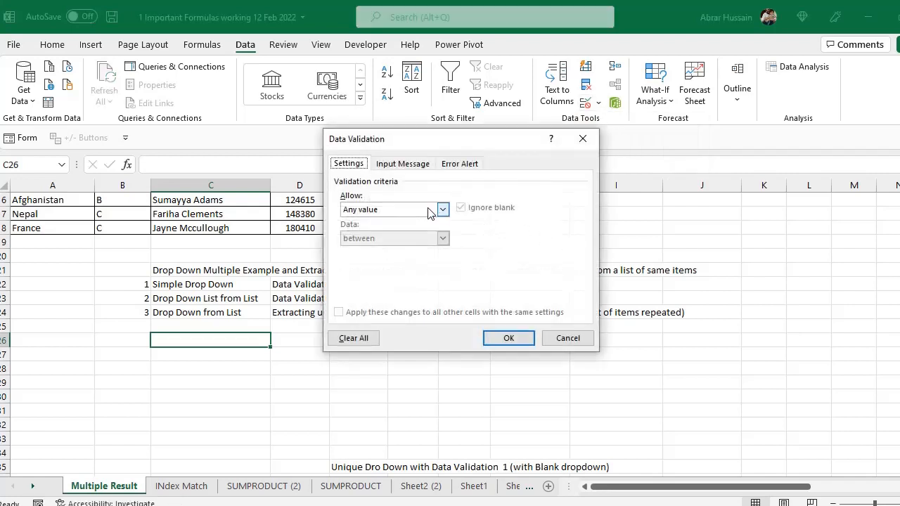
left_click(404, 250)
left_click(369, 266)
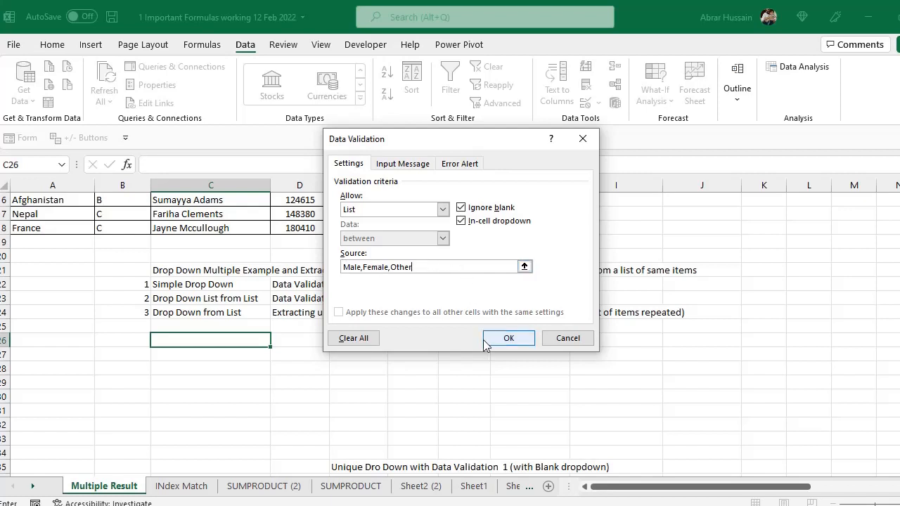
left_click(501, 339)
left_click(278, 341)
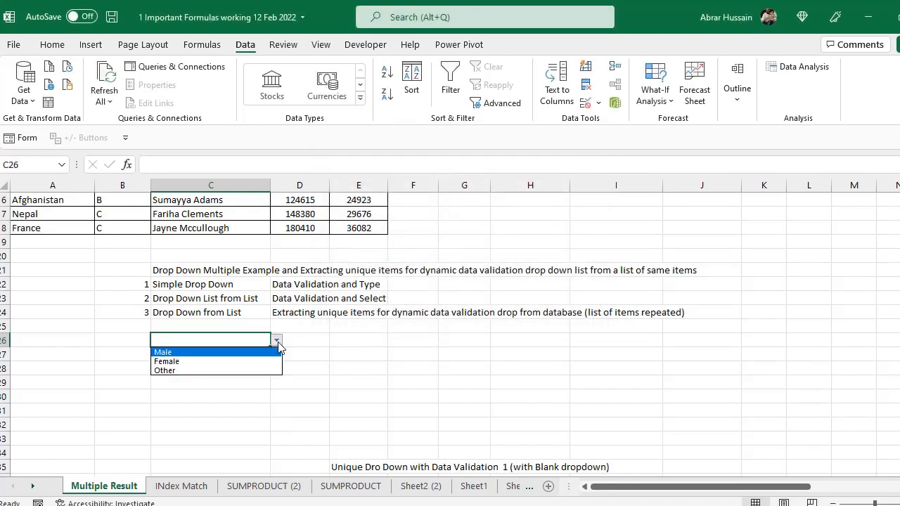
left_click(278, 341)
Step: Clear everything from cell C26, including its data validation
key("alt+e")
key("a")
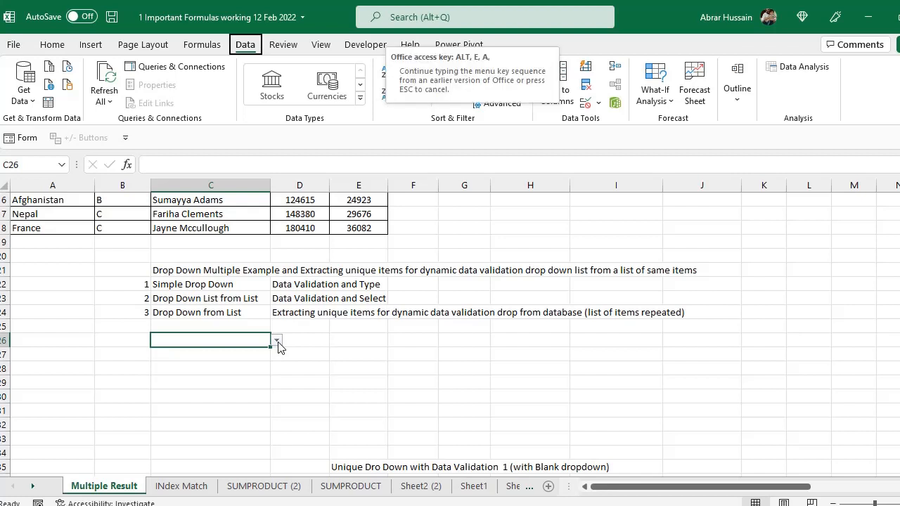
key("a")
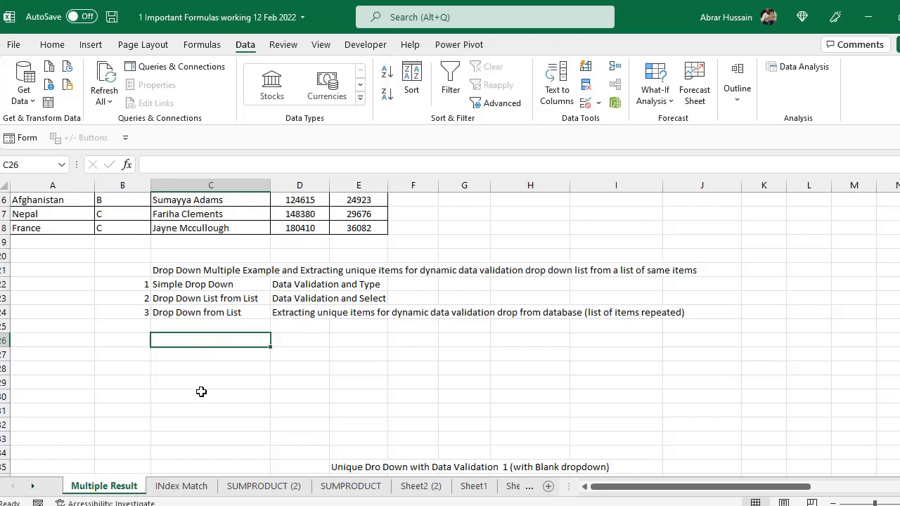
Step: Copy the department values in B39:B48 and paste them starting at C56
scroll(213, 384, "down", 7)
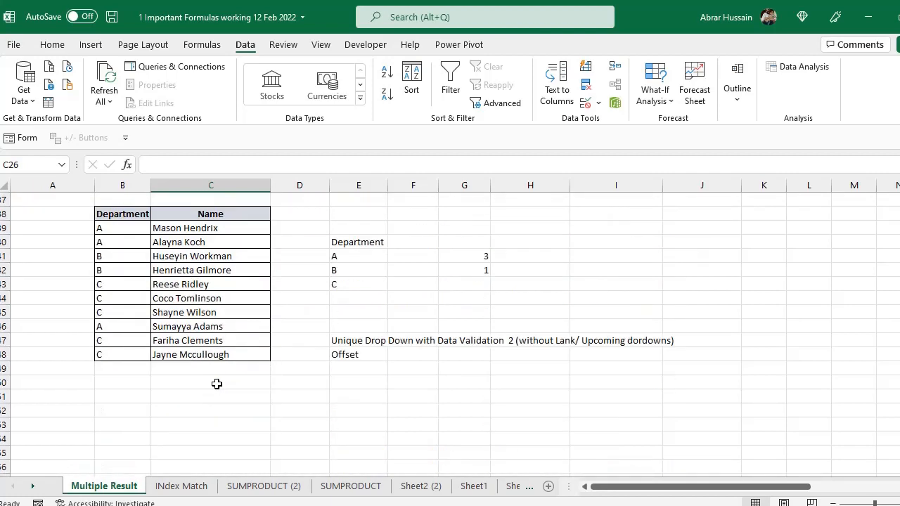
left_click_drag(124, 226, 126, 354)
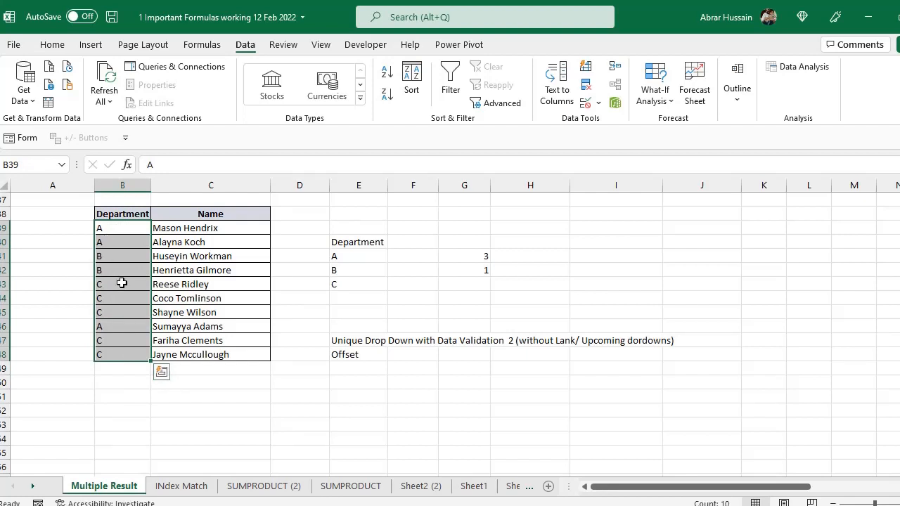
key("ctrl+c")
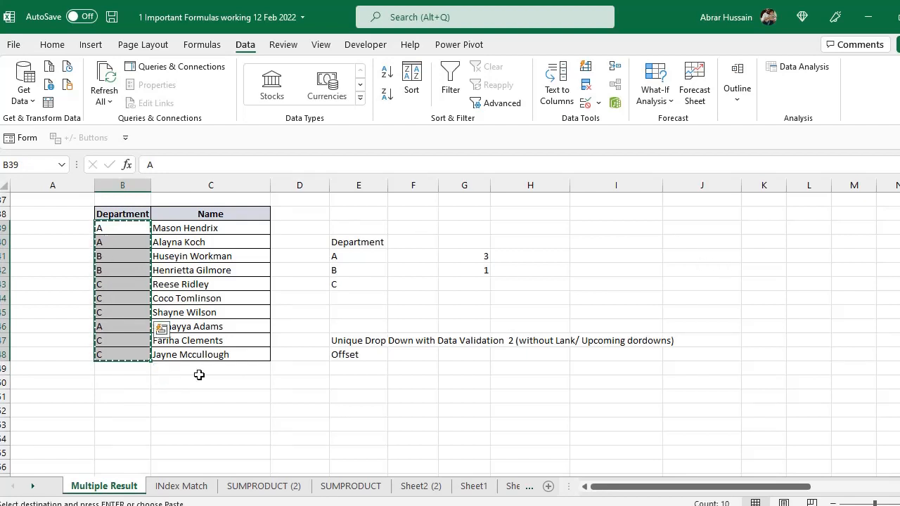
scroll(233, 334, "down", 3)
left_click(233, 335)
key("ctrl+v")
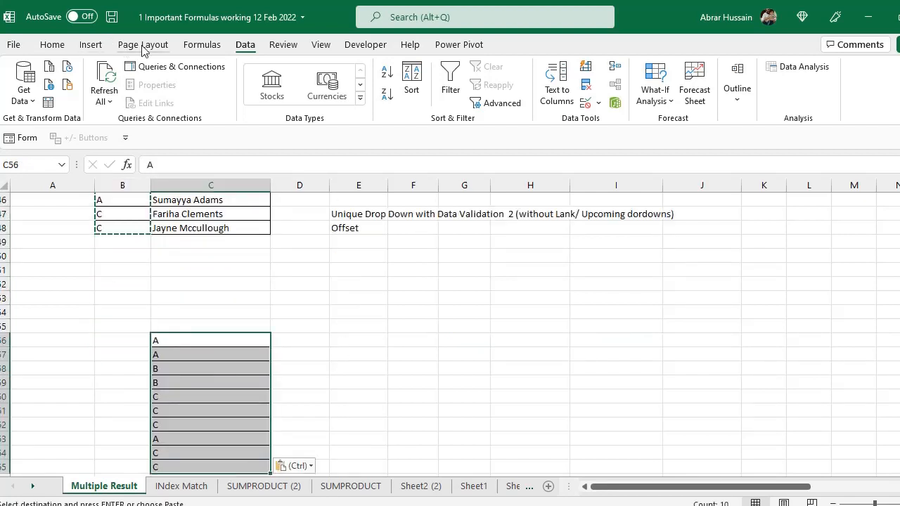
Step: Remove the duplicate values from the pasted department list in C56:C65
left_click(585, 83)
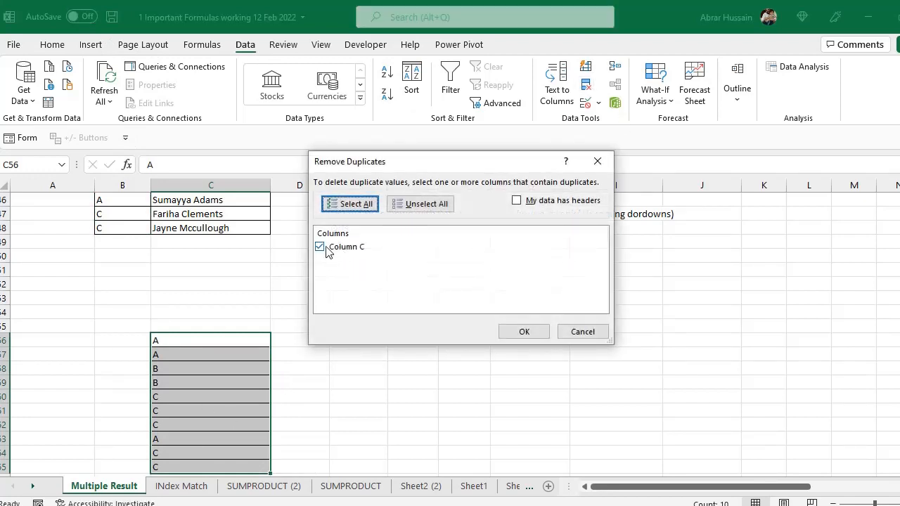
left_click(321, 252)
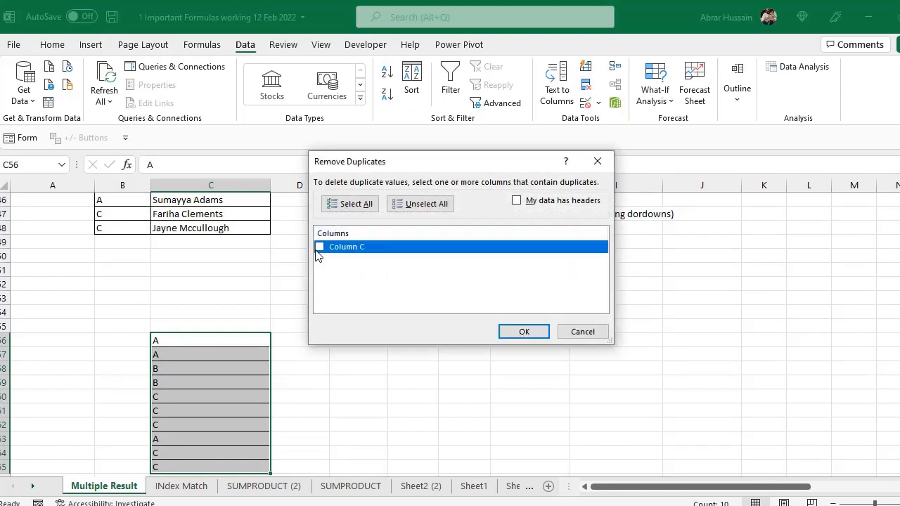
left_click(519, 331)
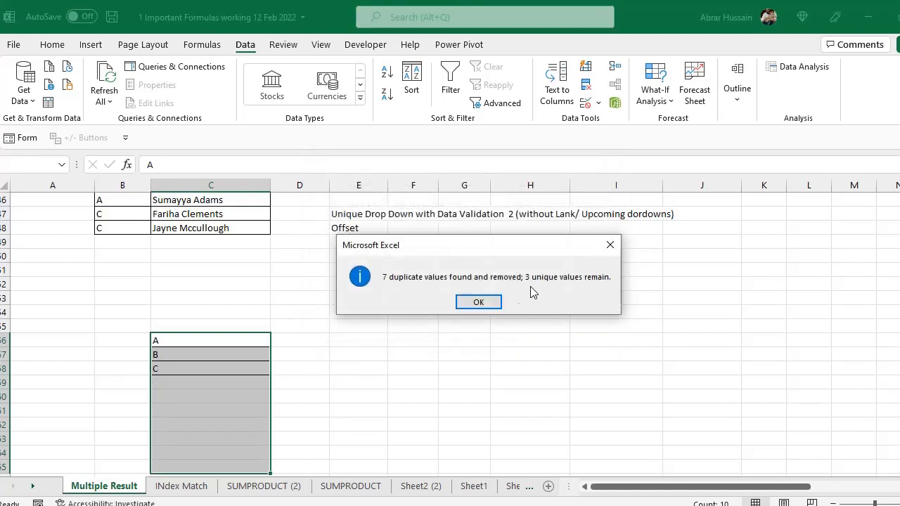
left_click(469, 302)
Step: Apply list data validation to C56:C58 with =$C$56:$C$58 as the source
left_click(174, 341)
left_click_drag(174, 341, 173, 368)
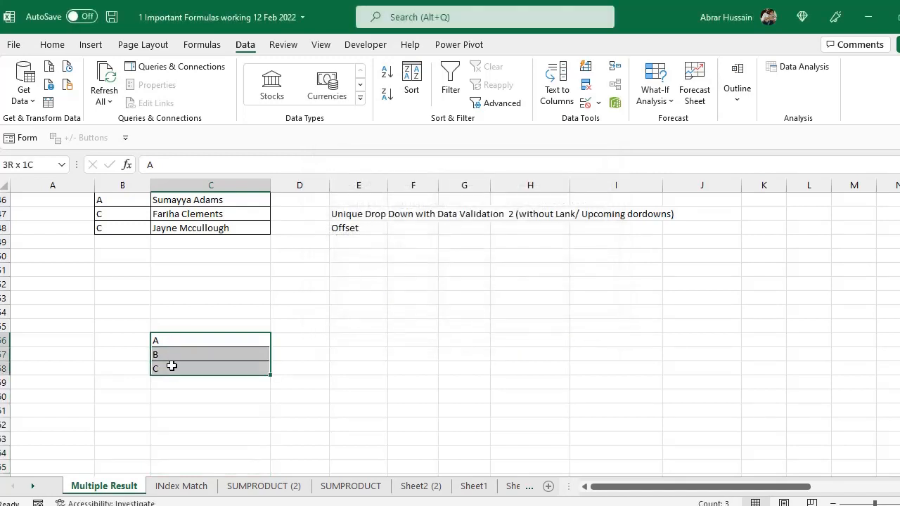
scroll(124, 265, "up", 2)
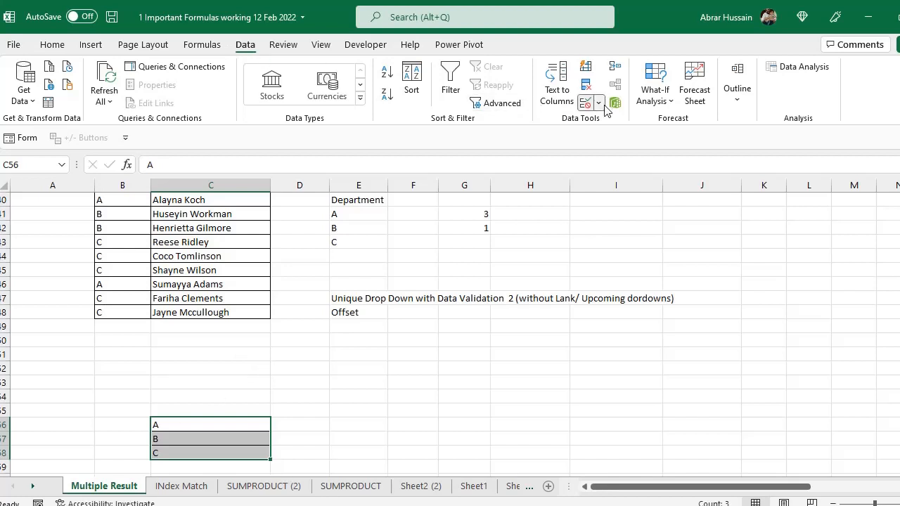
left_click(598, 103)
left_click(637, 120)
left_click(401, 210)
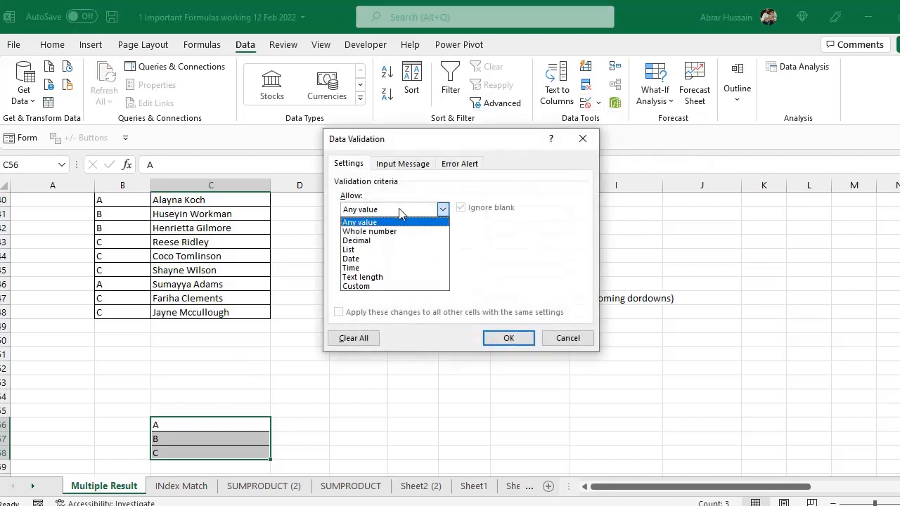
left_click(354, 250)
left_click(378, 265)
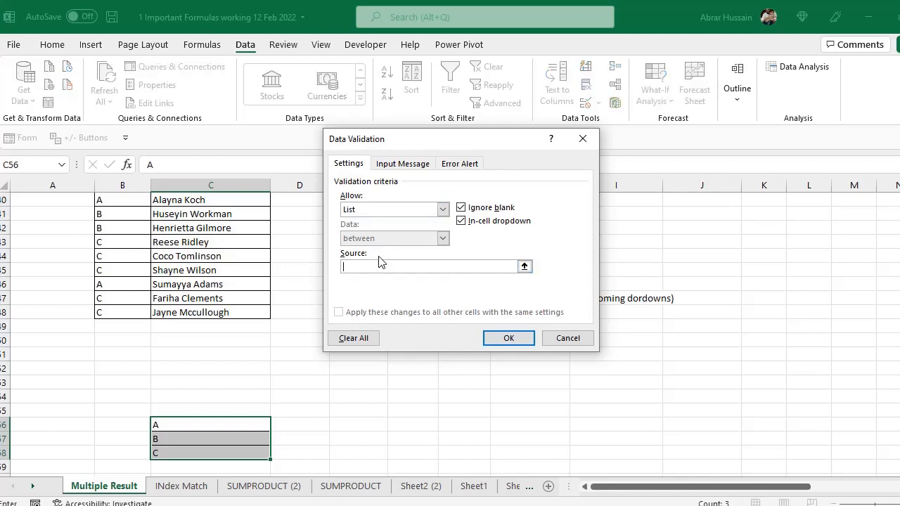
left_click_drag(179, 423, 177, 452)
left_click(506, 335)
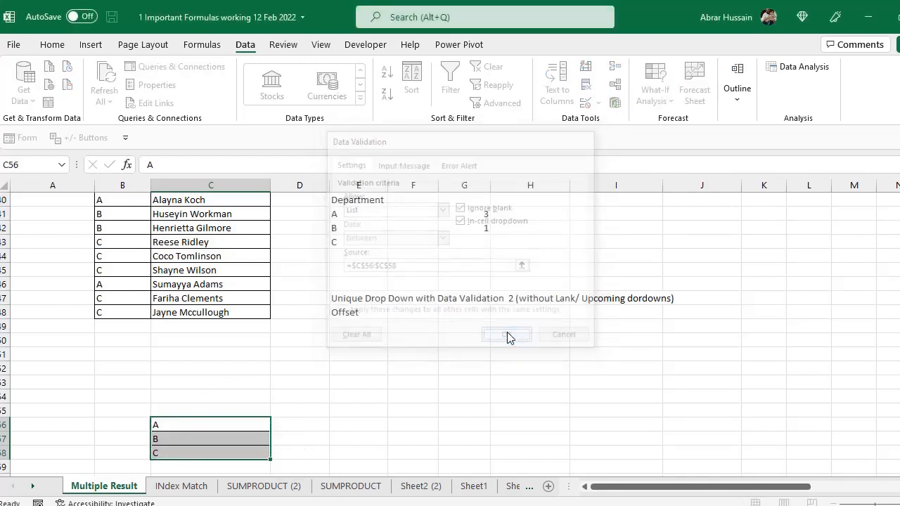
Step: Check the options offered by the drop-down list in C56
left_click(275, 426)
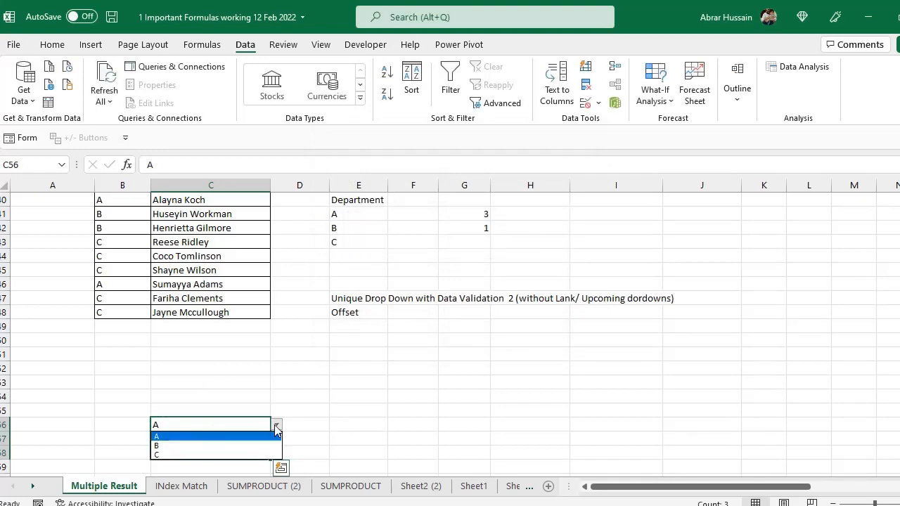
left_click(276, 428)
left_click(276, 428)
left_click(276, 428)
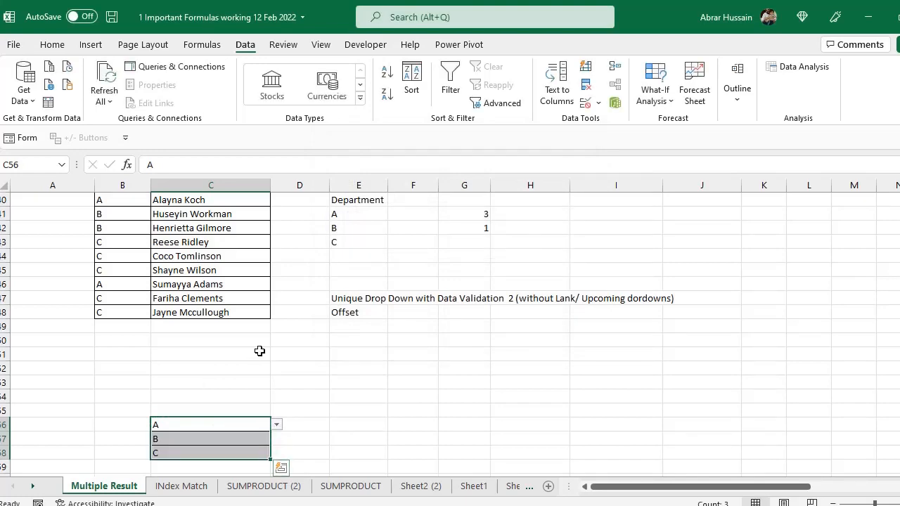
Step: Review the third drop-down example listed in C24 and the Department and Name table in B38:C48
scroll(259, 351, "up", 9)
left_click(201, 355)
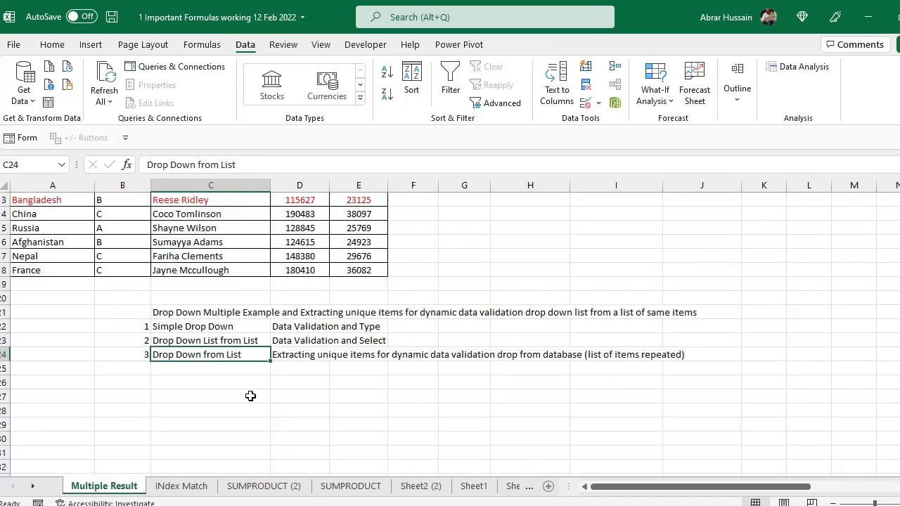
scroll(250, 396, "down", 7)
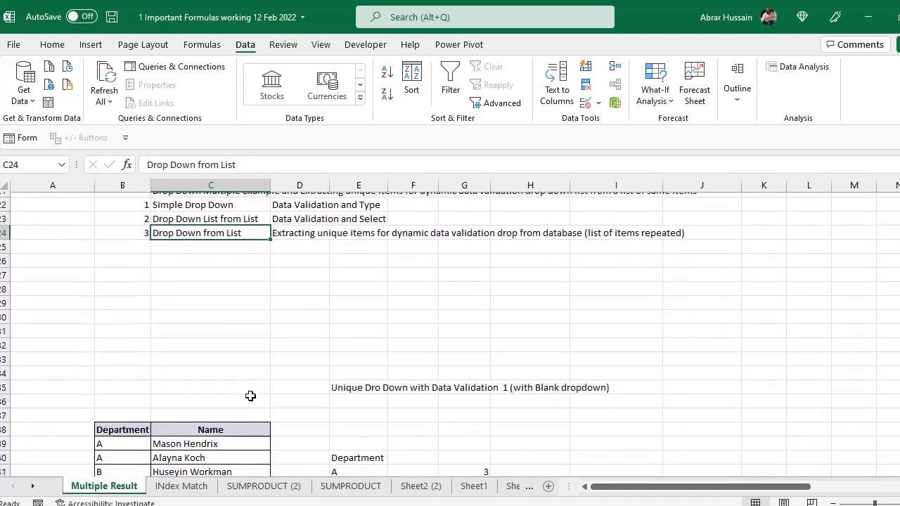
left_click_drag(119, 256, 215, 398)
left_click(110, 259)
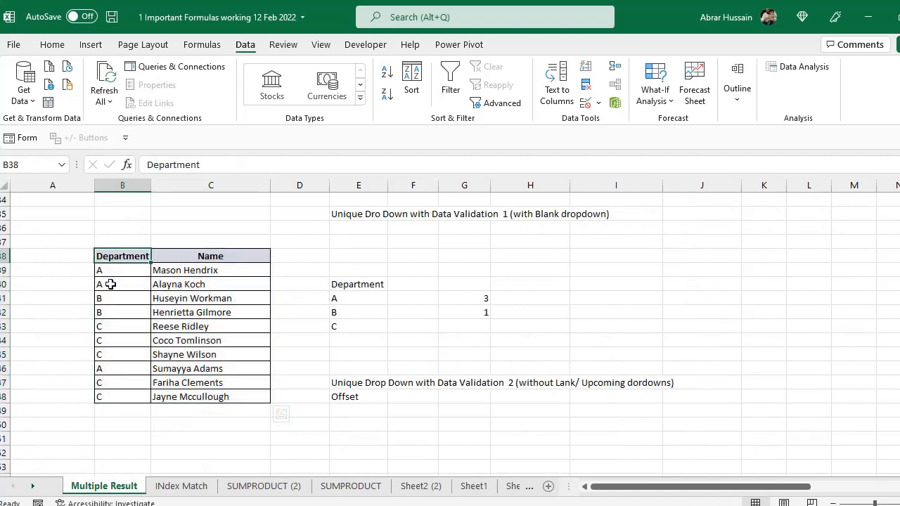
left_click_drag(124, 274, 111, 401)
left_click(123, 243)
left_click_drag(122, 257, 128, 389)
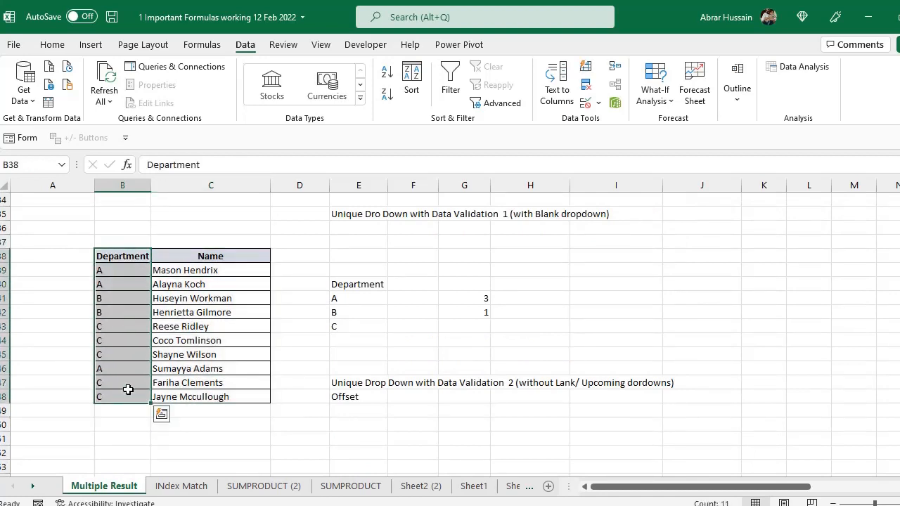
left_click_drag(123, 256, 213, 373)
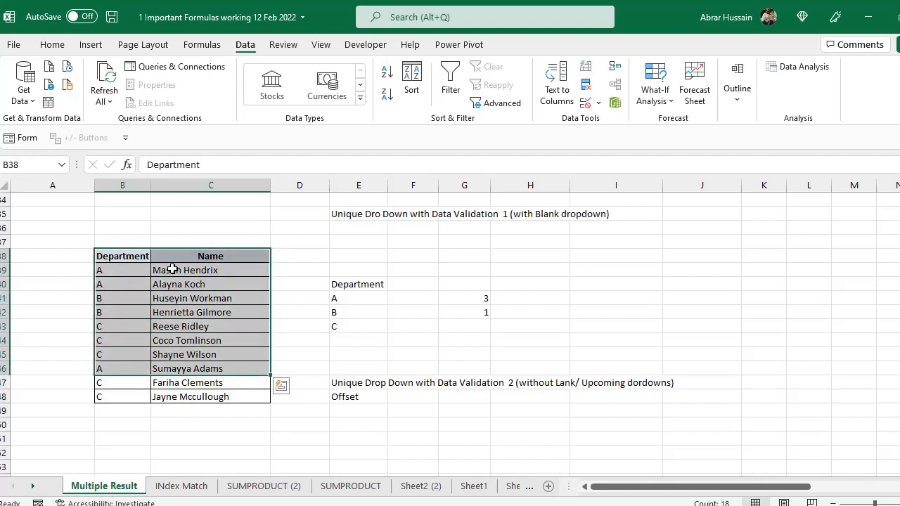
left_click(125, 302)
left_click(124, 270)
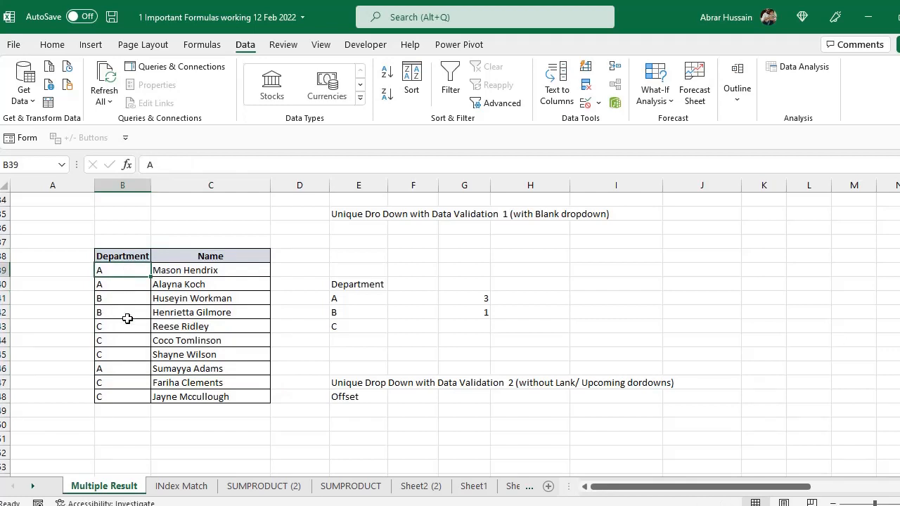
left_click(113, 409)
left_click_drag(114, 409, 190, 455)
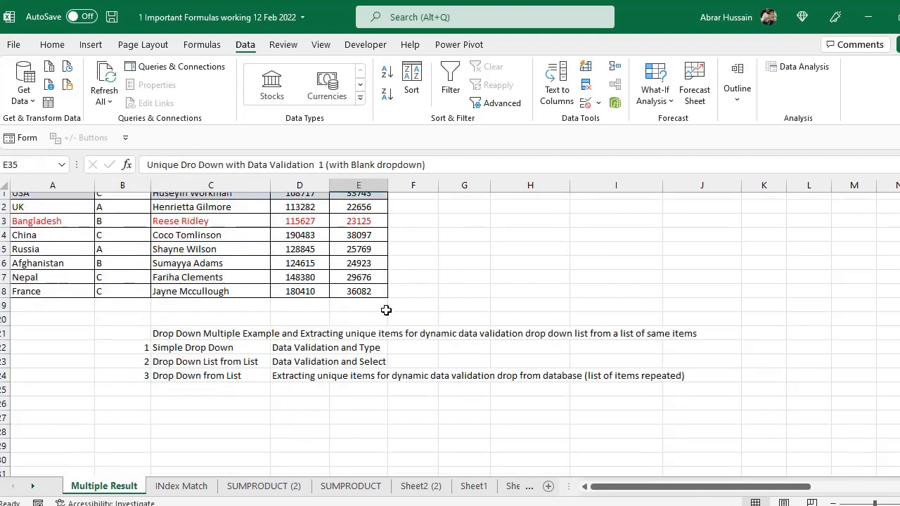
Step: Examine the description of the unique-items drop-down in D24 and the repeated values in the Department column
scroll(386, 309, "down", 2)
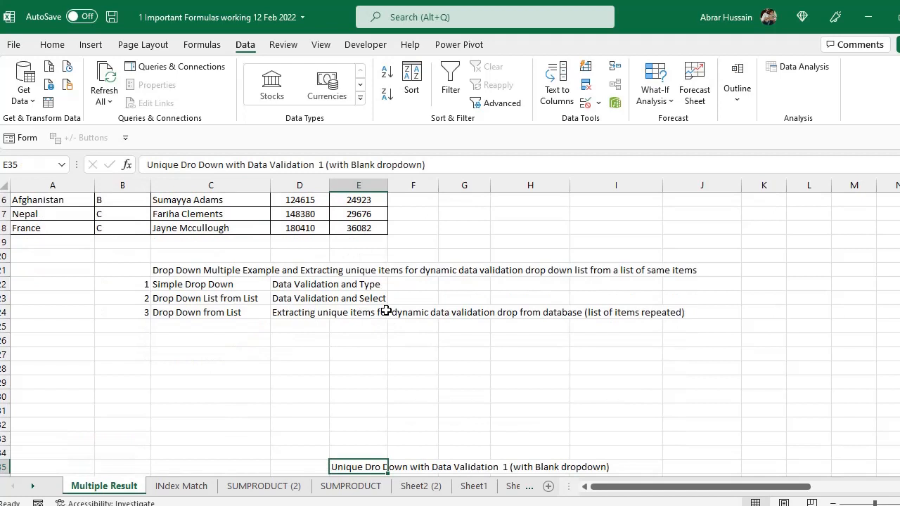
left_click(174, 313)
left_click(297, 311)
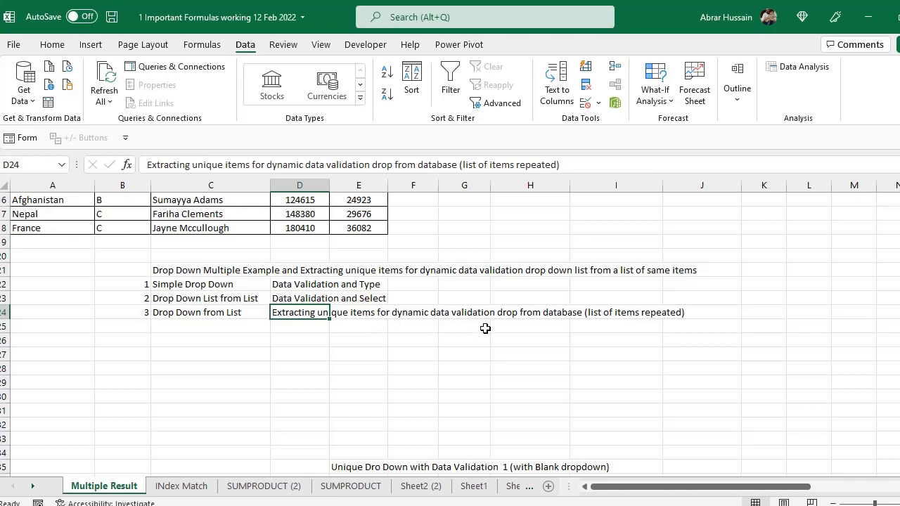
scroll(215, 421, "down", 9)
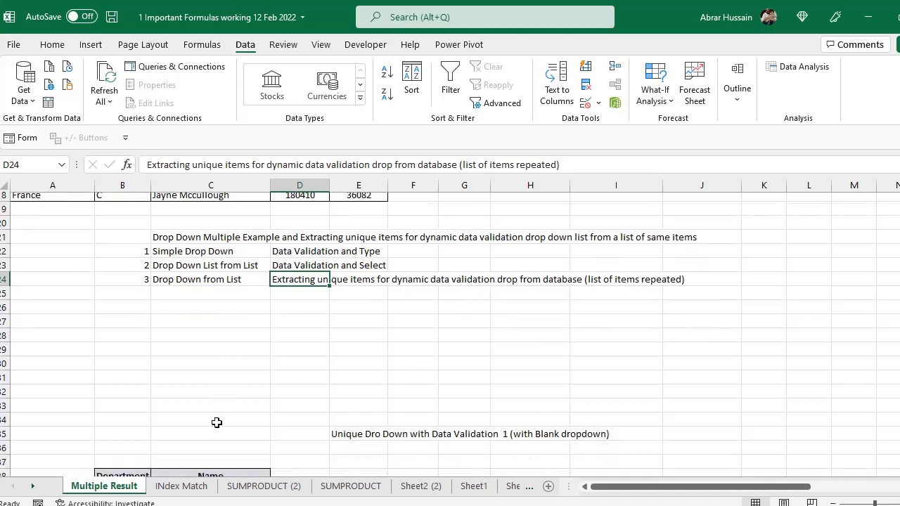
scroll(216, 421, "down", 1)
left_click_drag(137, 229, 129, 350)
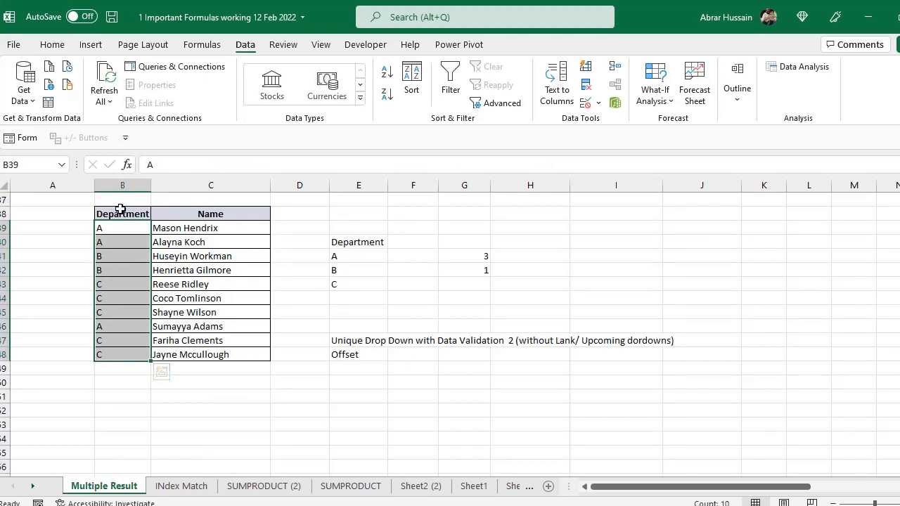
left_click_drag(120, 206, 111, 351)
left_click(602, 104)
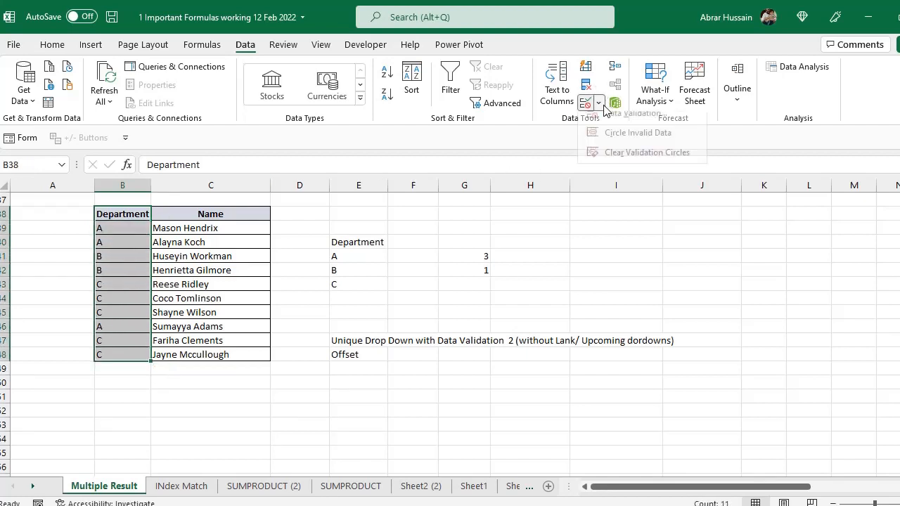
left_click(113, 242)
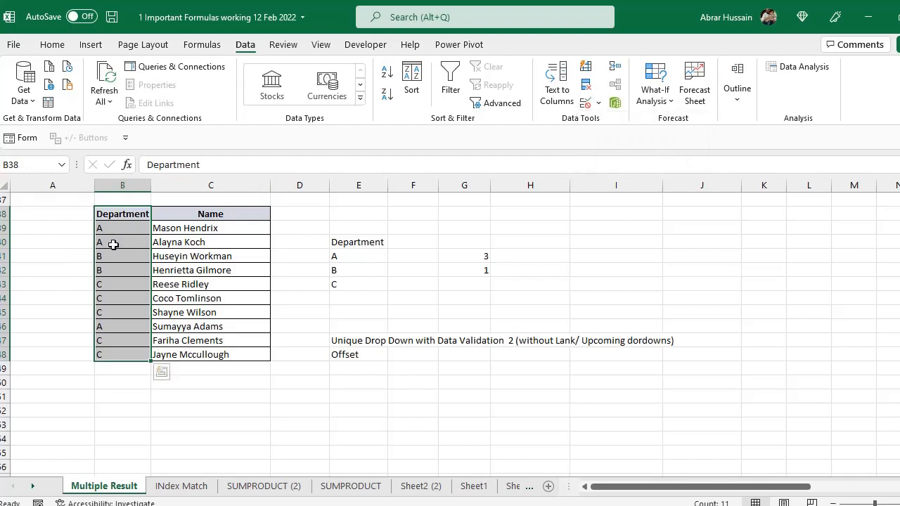
left_click(114, 267)
left_click(113, 298)
left_click(110, 340)
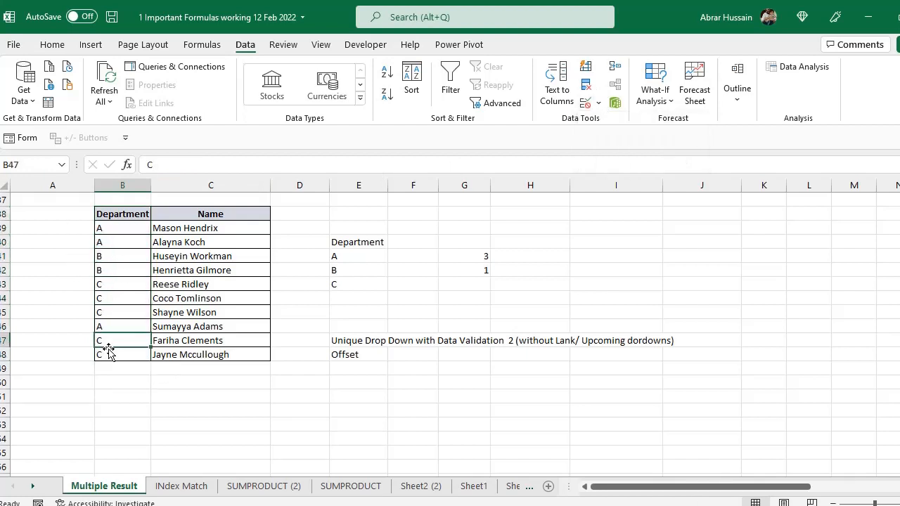
Step: Review the repeated departments in B39:B48, the empty rows below the table, and the first unique drop-down heading in E35
left_click(113, 227)
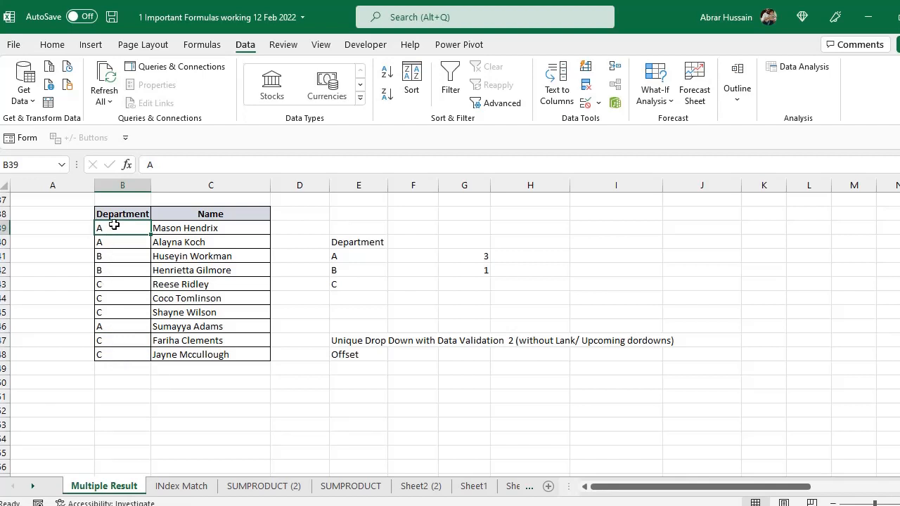
left_click_drag(113, 225, 115, 354)
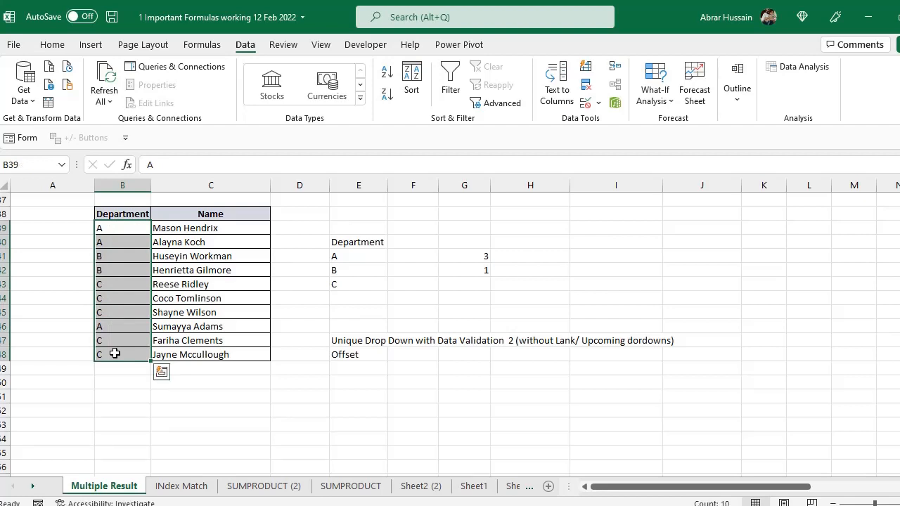
scroll(114, 353, "up", 1)
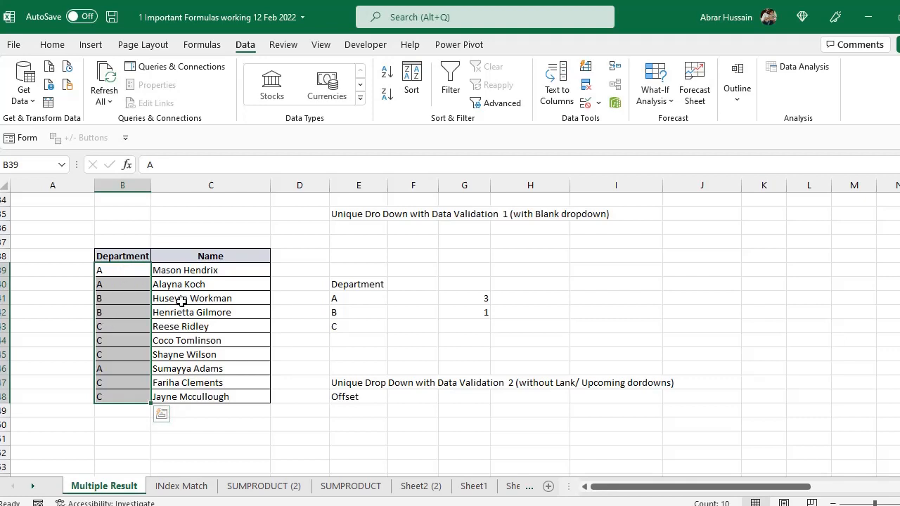
left_click(361, 252)
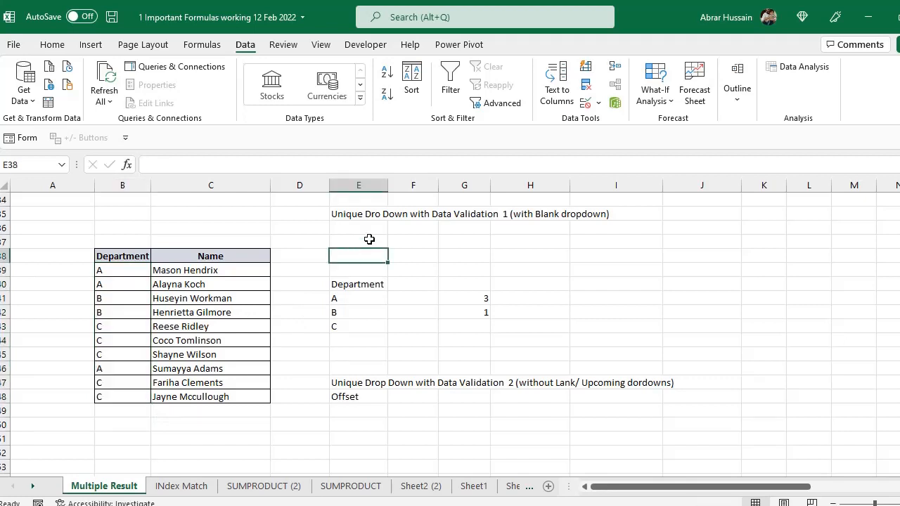
left_click(367, 238)
left_click(368, 226)
left_click(368, 240)
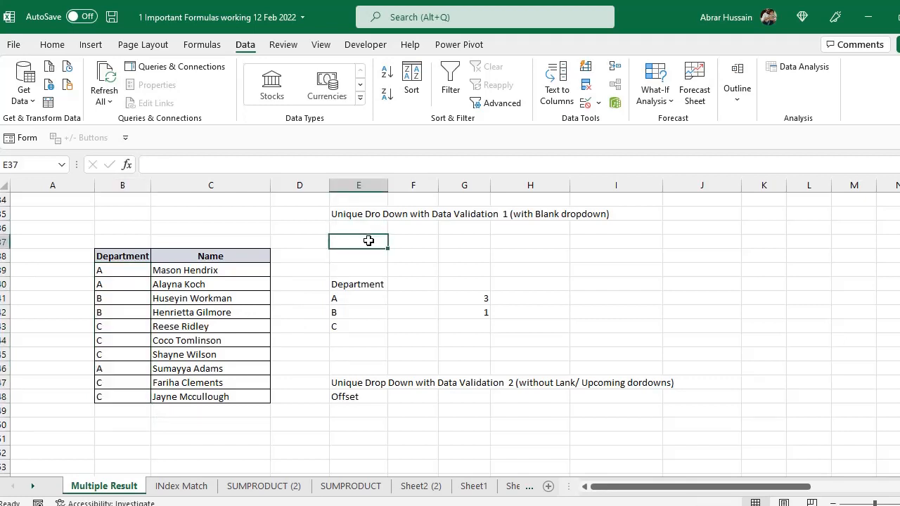
left_click(375, 228)
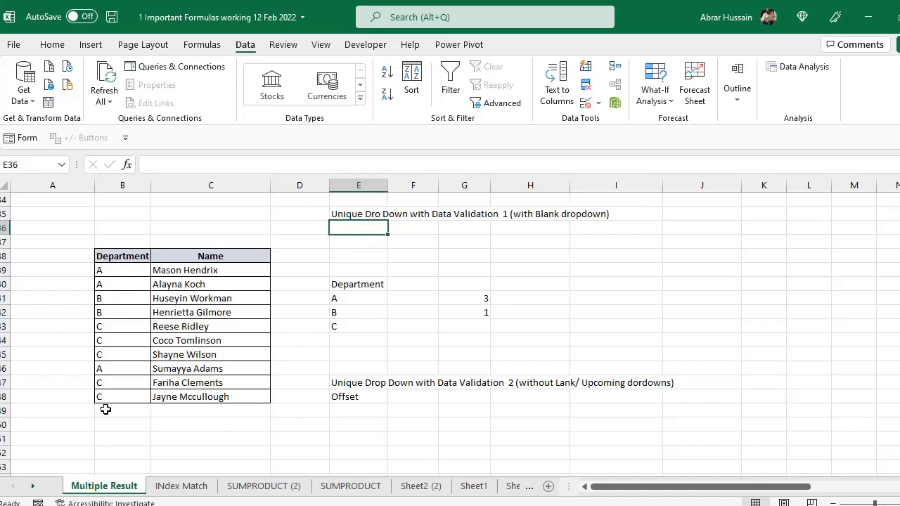
left_click_drag(98, 410, 205, 438)
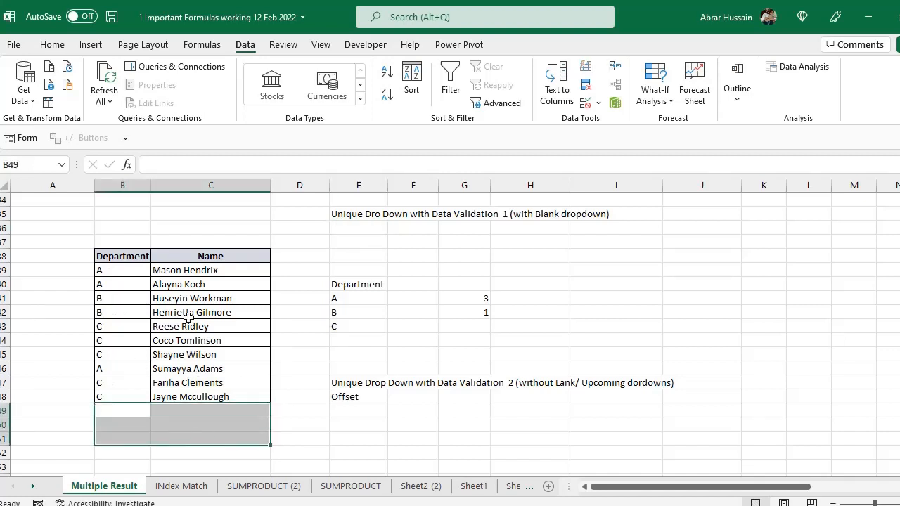
left_click(358, 242)
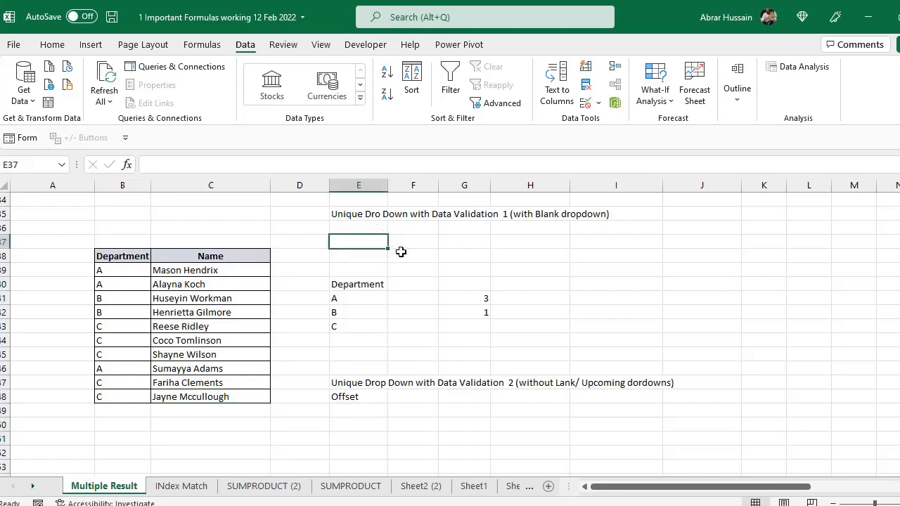
Step: Compare the repeated Department column in B39:B48 with the unique department list in E41:E43
left_click(352, 285)
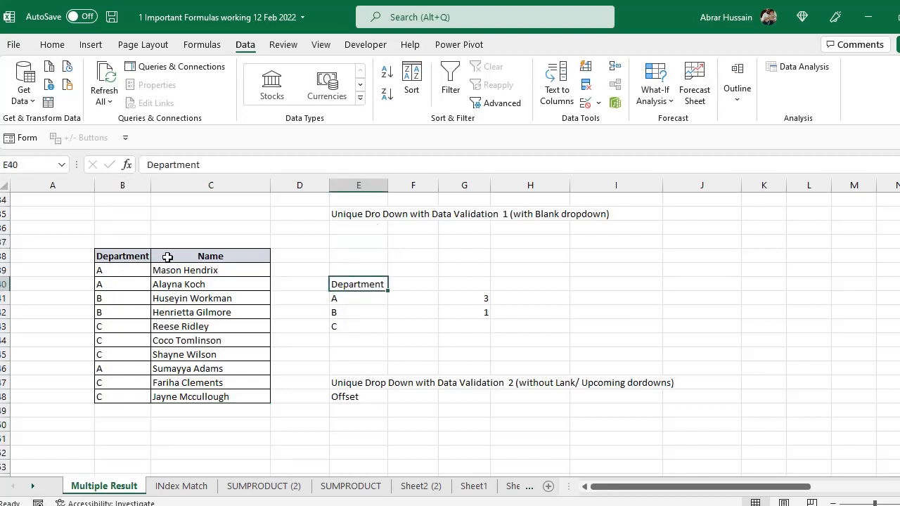
left_click_drag(107, 264, 126, 397)
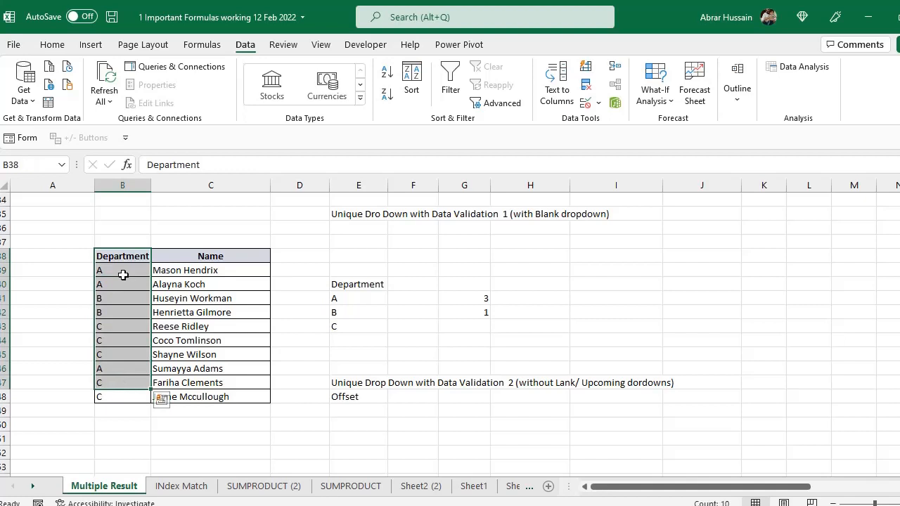
left_click(123, 269)
left_click_drag(123, 269, 113, 395)
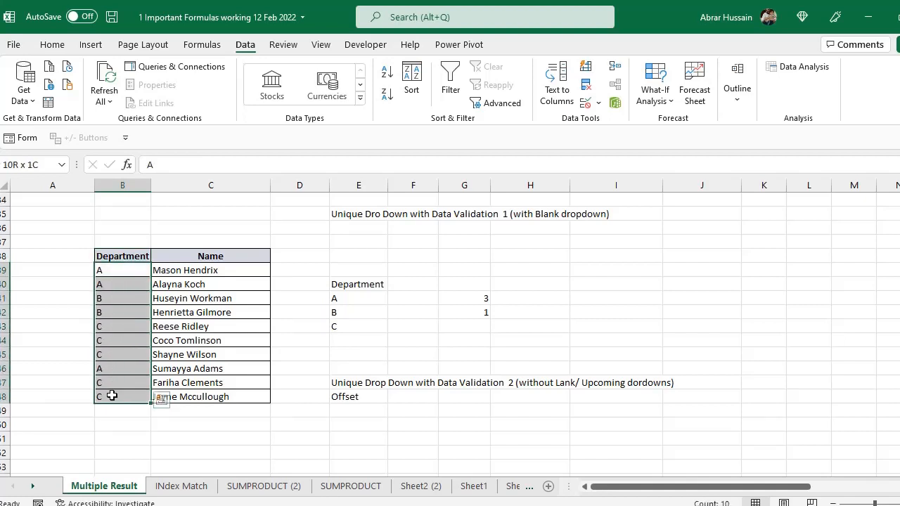
left_click_drag(345, 297, 343, 330)
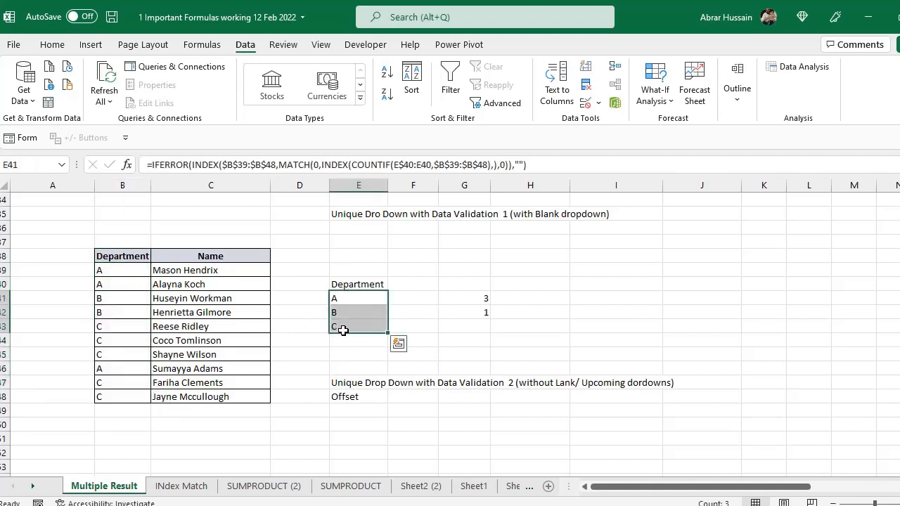
left_click(357, 280)
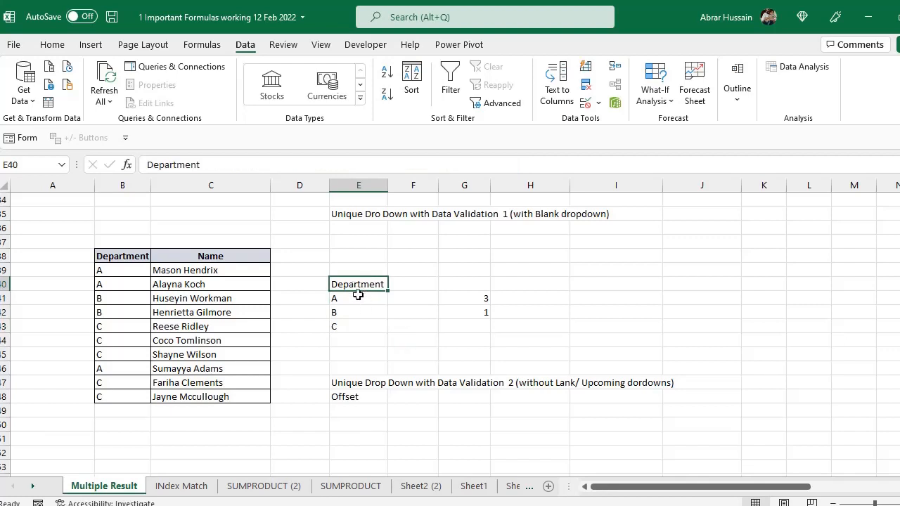
Step: Inspect the unique-list formulas in E41, E42 and E43 and the ranges they reference, without changing them
double_click(357, 296)
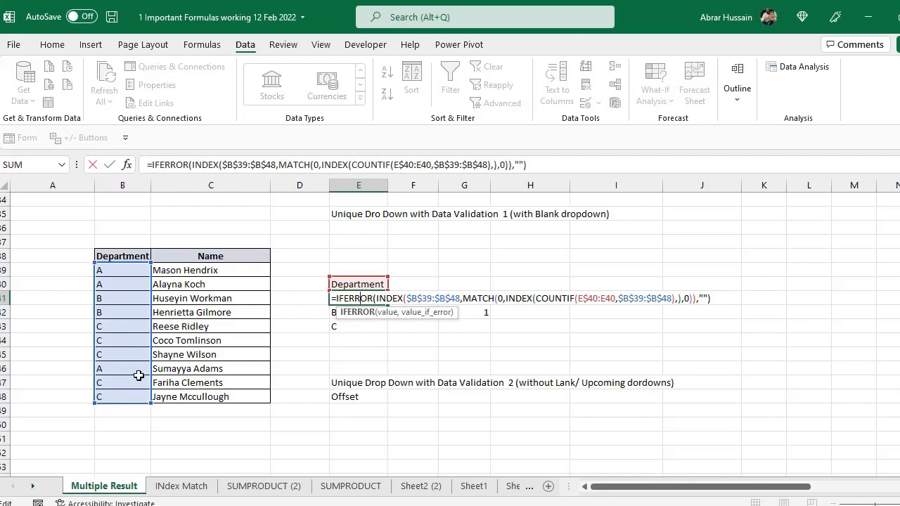
key("ctrl+Return")
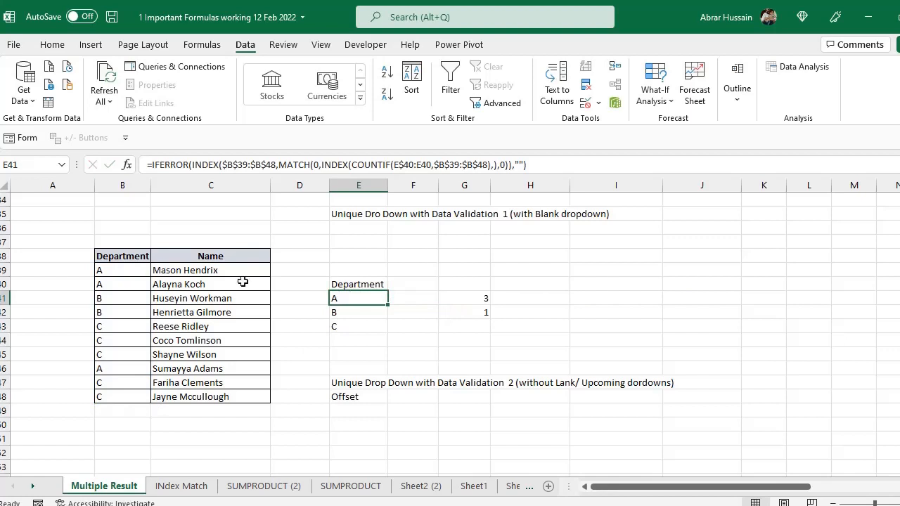
double_click(357, 302)
key("Escape")
double_click(359, 314)
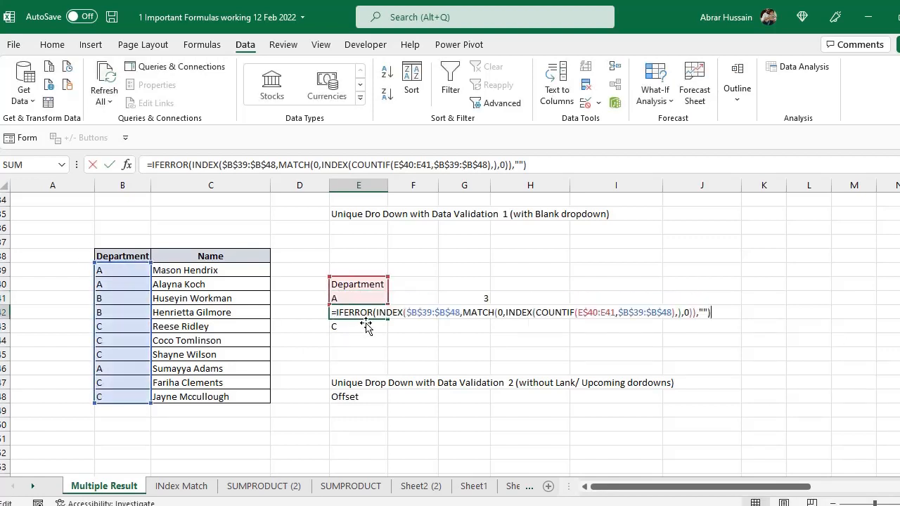
key("Escape")
double_click(357, 325)
key("Escape")
Step: Copy the unique-list formula from E43 into E44 and E45
key("ctrl+c")
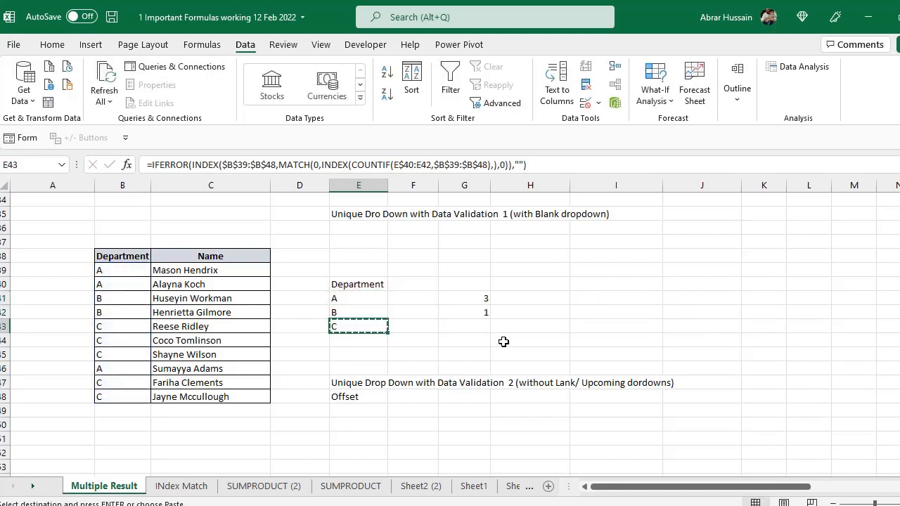
key("Down")
key("ctrl+v")
key("Down")
key("ctrl+v")
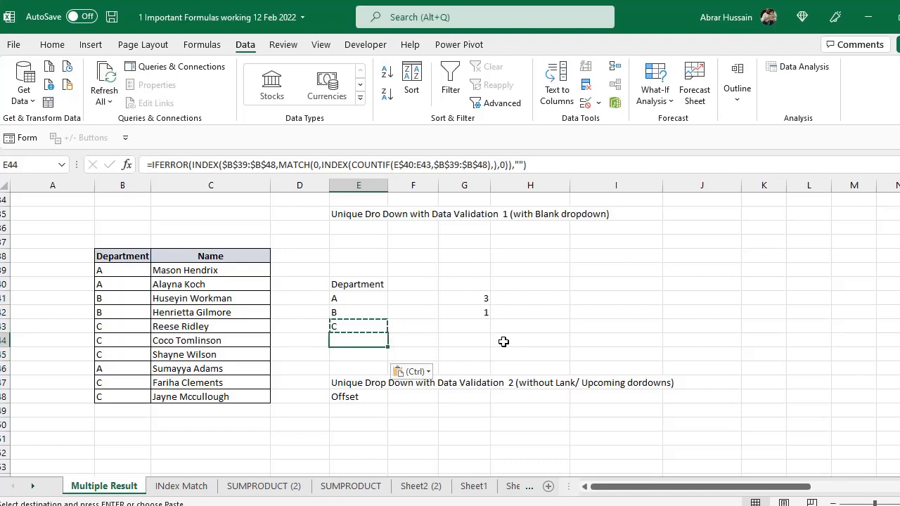
Step: Inspect the copied formulas in E44 and E45 and compare their COUNTIF ranges with the formula in E41
key("F2")
key("F2")
key("Return")
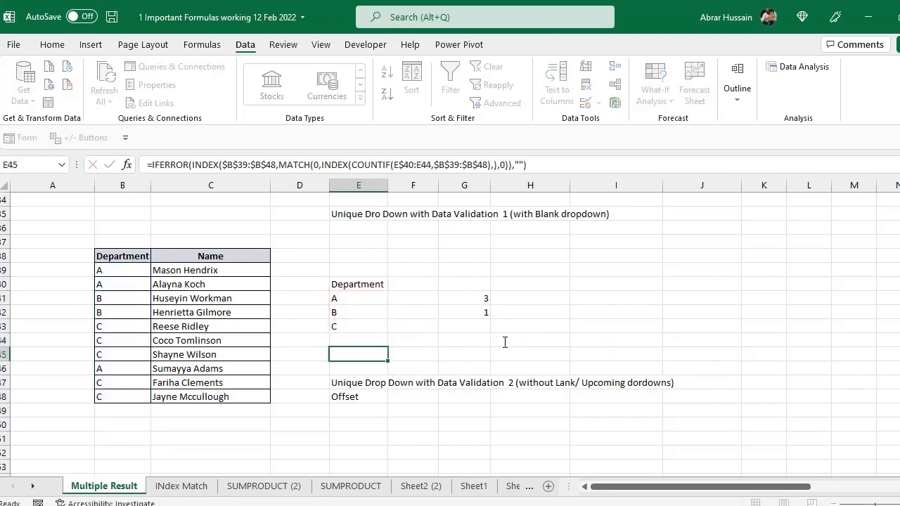
key("F2")
key("Escape")
key("F2")
key("Escape")
key("F2")
key("Escape")
key("Escape")
key("F2")
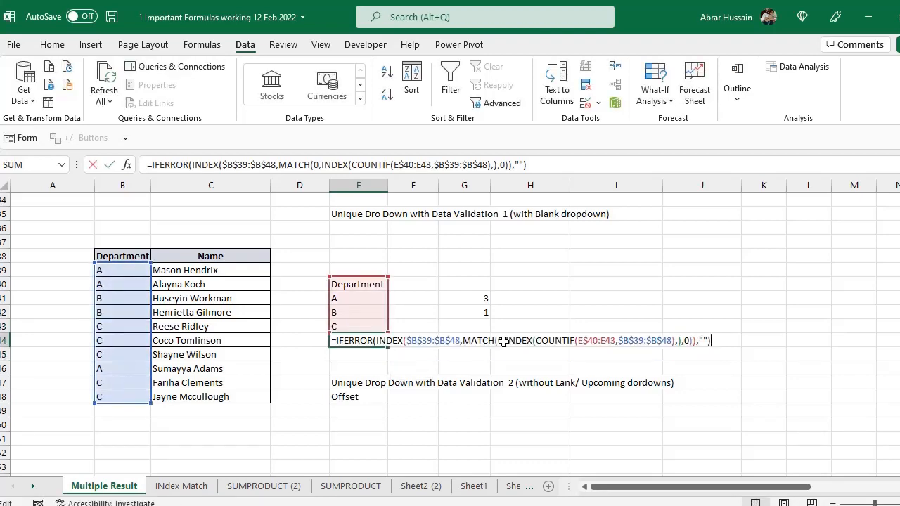
key("Escape")
key("F2")
key("Escape")
key("Up")
key("Up")
key("Up")
key("Up")
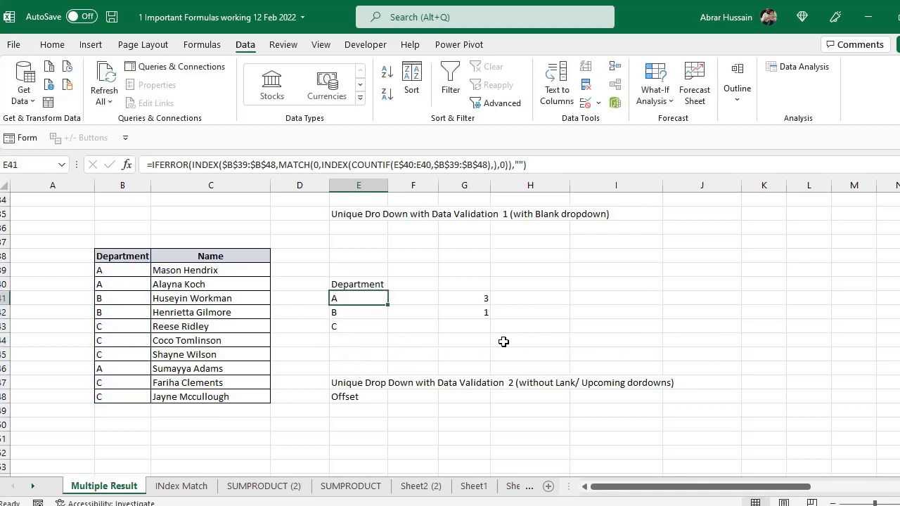
key("F2")
key("Escape")
Step: Set the department in B48 to D and check the extracted item in E44
key("Left")
key("Left")
key("Left")
key("Down")
key("Down")
key("Down")
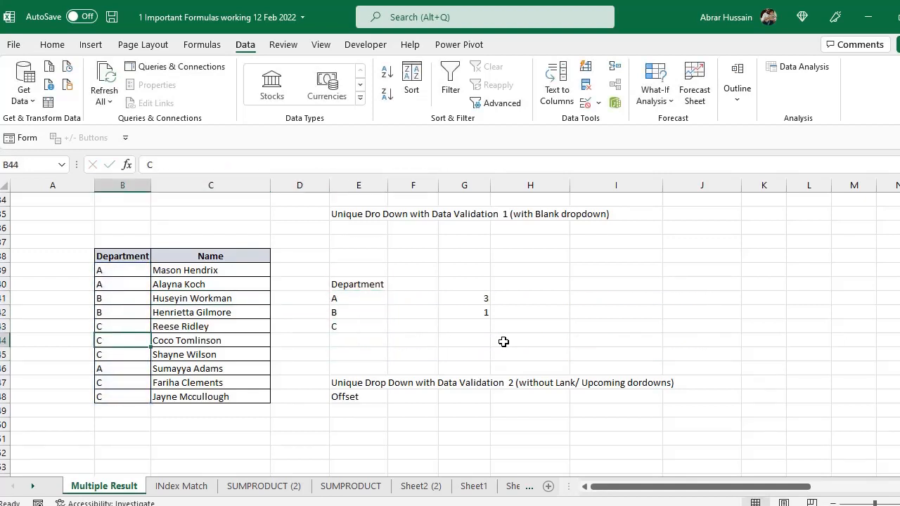
key("Down")
key("Down")
key("Down")
key("Down")
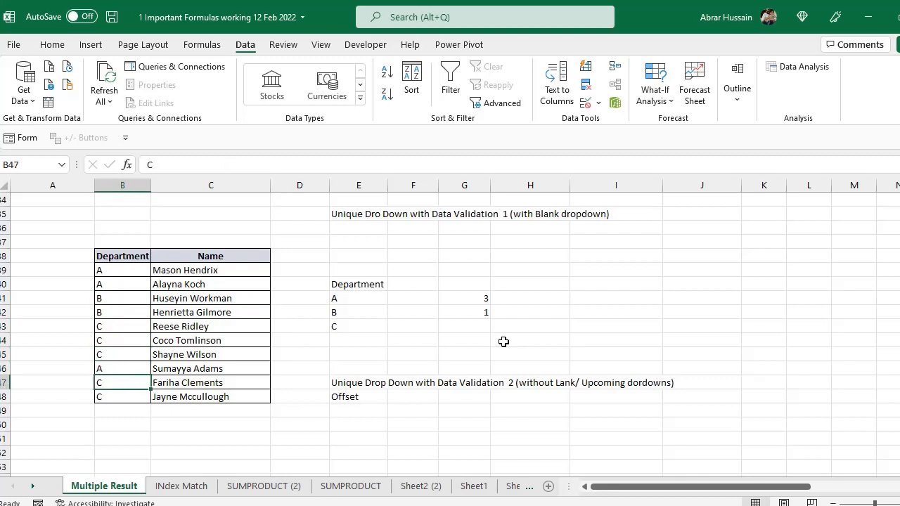
type("D")
key("Right")
key("Right")
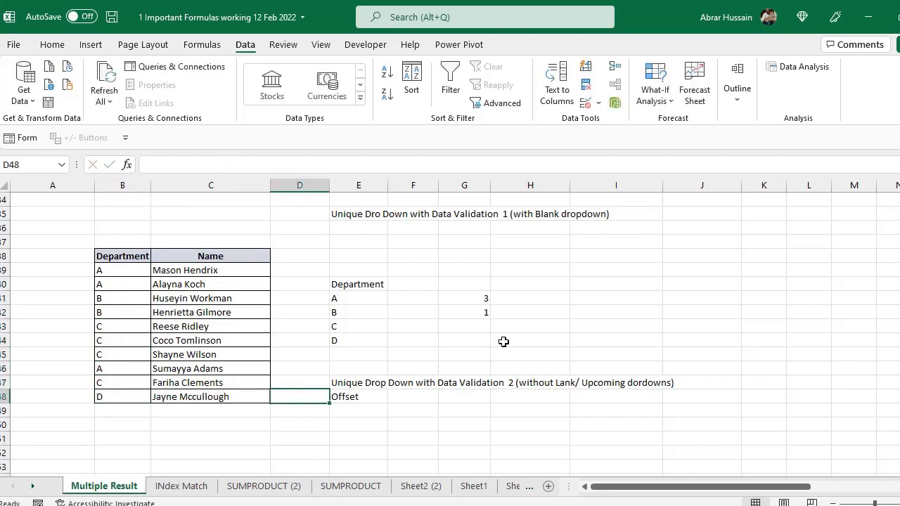
key("Up")
key("Up")
key("Up")
key("Up")
key("Right")
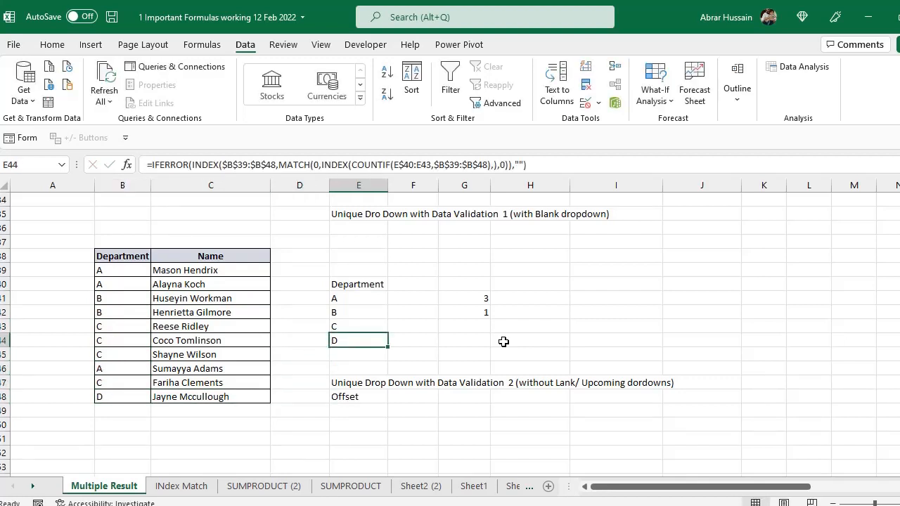
Step: Set the department in B48 to E
key("Left")
key("Left")
key("Left")
key("Down")
key("Down")
key("Down")
key("Down")
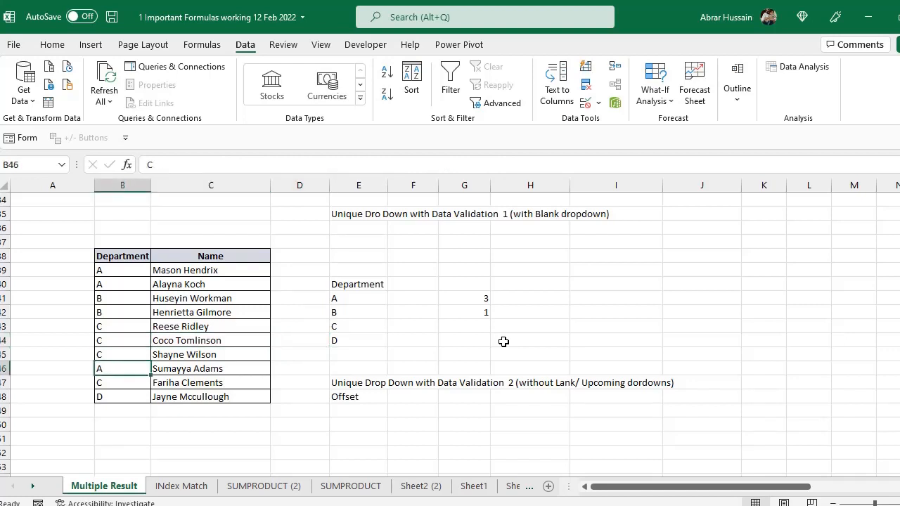
type("E")
key("Right")
key("Right")
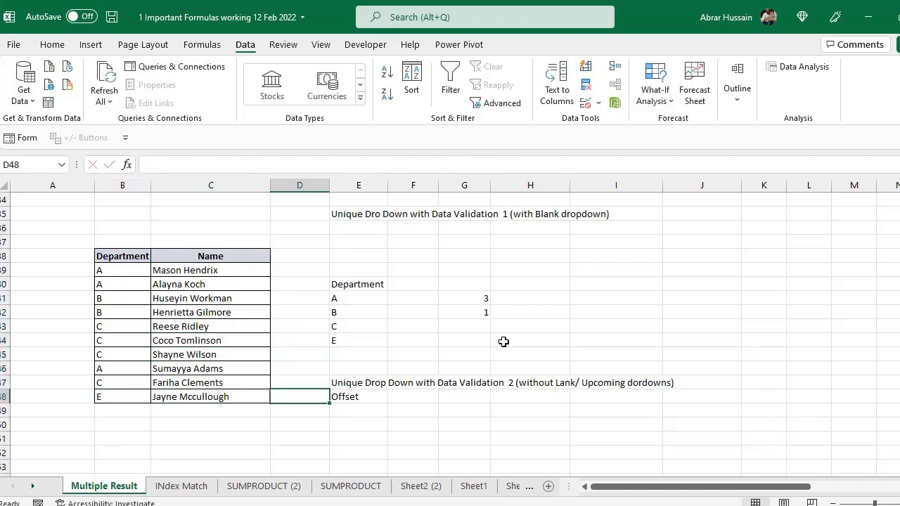
Step: Check the extracted item in E44 and undo the last change to B48
key("Up")
key("Up")
key("Up")
key("Up")
key("Right")
key("shift+Right")
key("shift+Right")
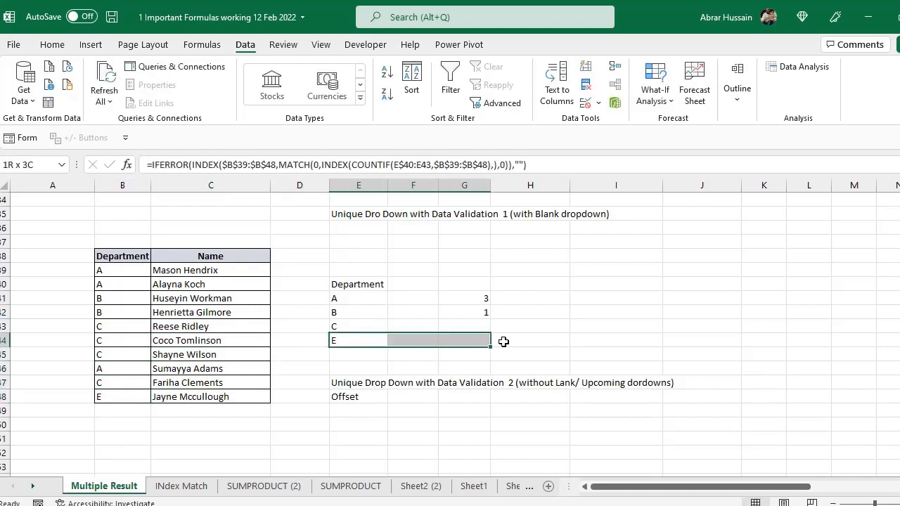
key("ctrl+z")
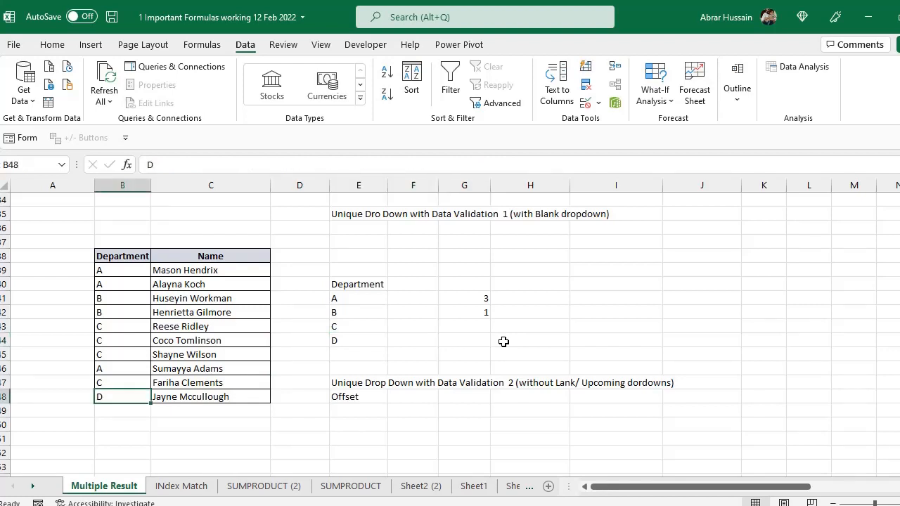
Step: Examine the INDEX, MATCH and COUNTIF parts of the unique-list formula in E41 and their arguments
key("Up")
key("Up")
key("Up")
key("Up")
key("Up")
key("Up")
key("Up")
key("Up")
key("Up")
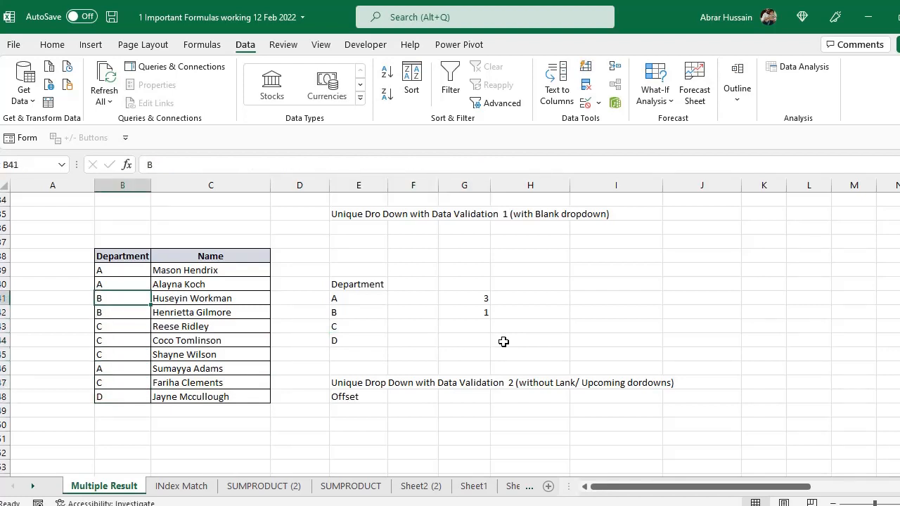
key("Right")
key("Right")
key("Right")
key("Down")
key("Down")
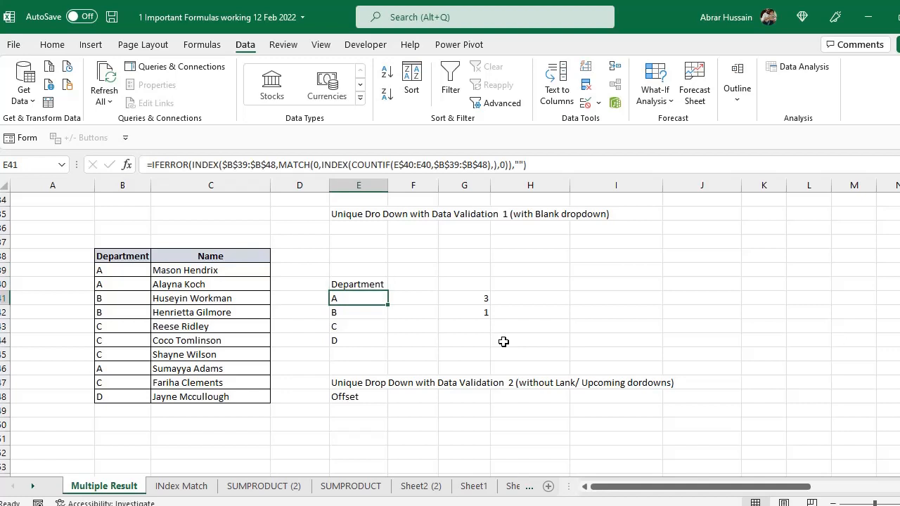
key("F2")
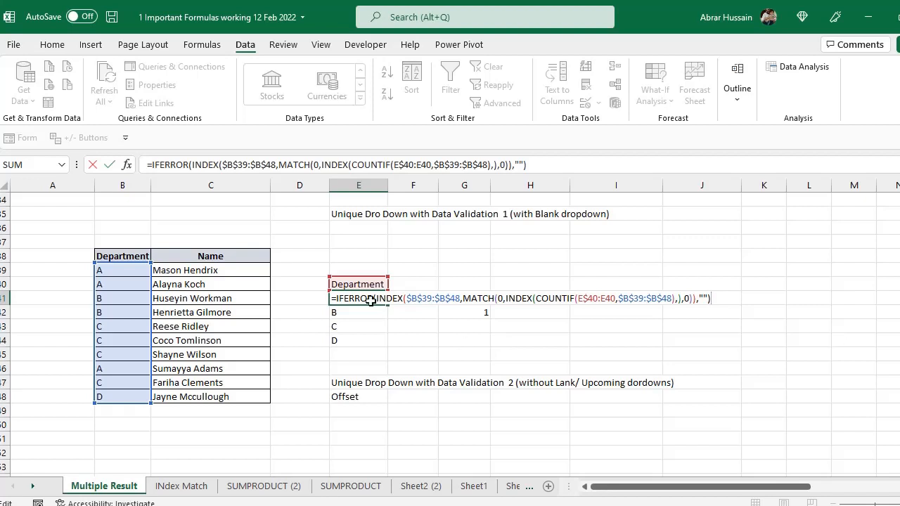
left_click(397, 298)
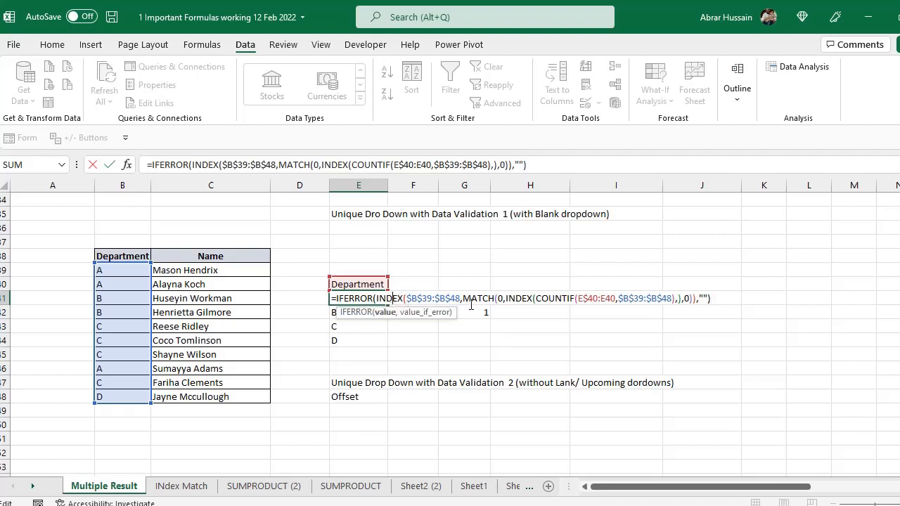
left_click(479, 295)
left_click(518, 298)
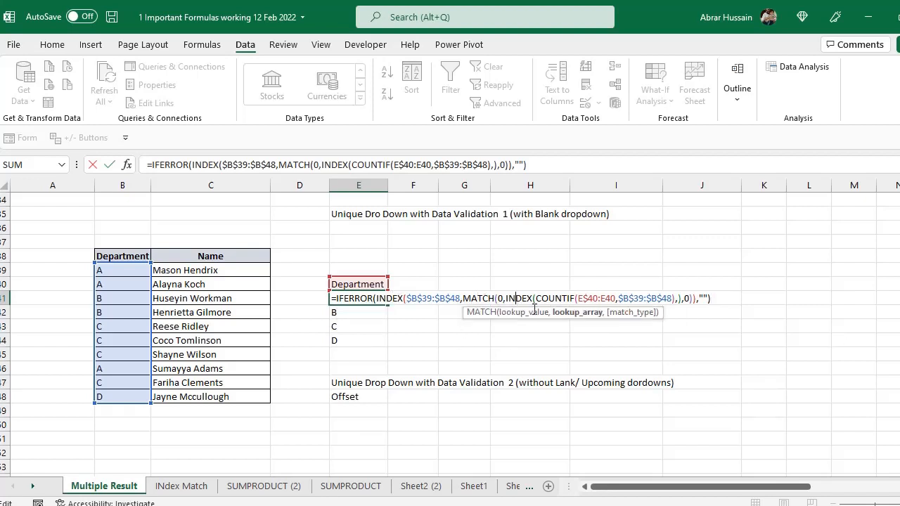
left_click(562, 298)
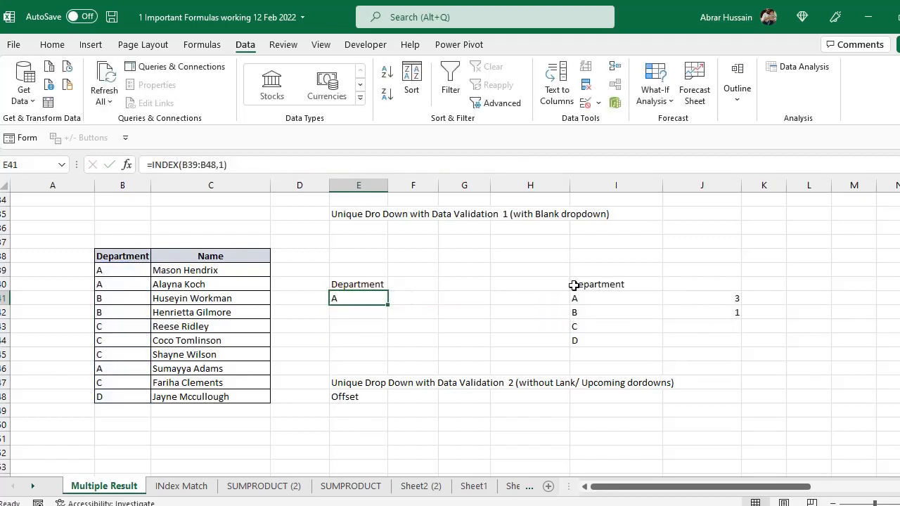
Step: Enter the formula =INDEX(B39:B48,1) in E41 and review it
type("=I")
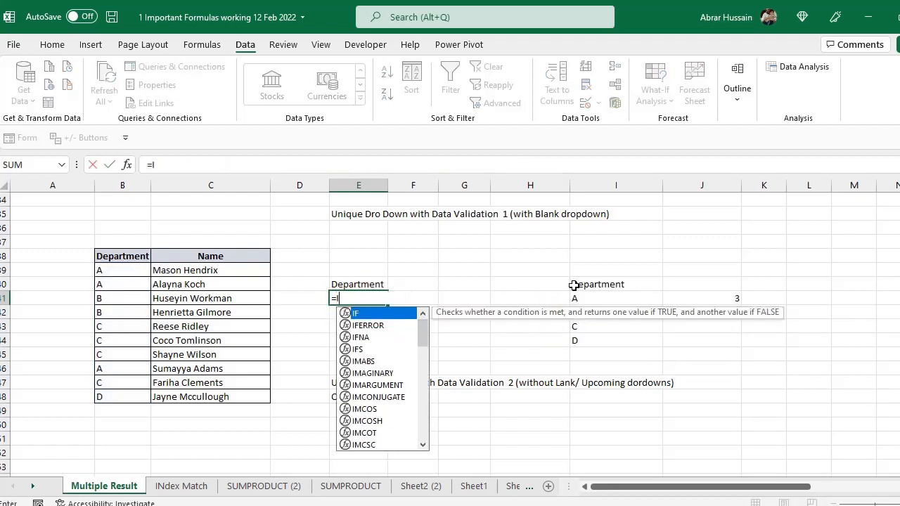
type("NDEX(")
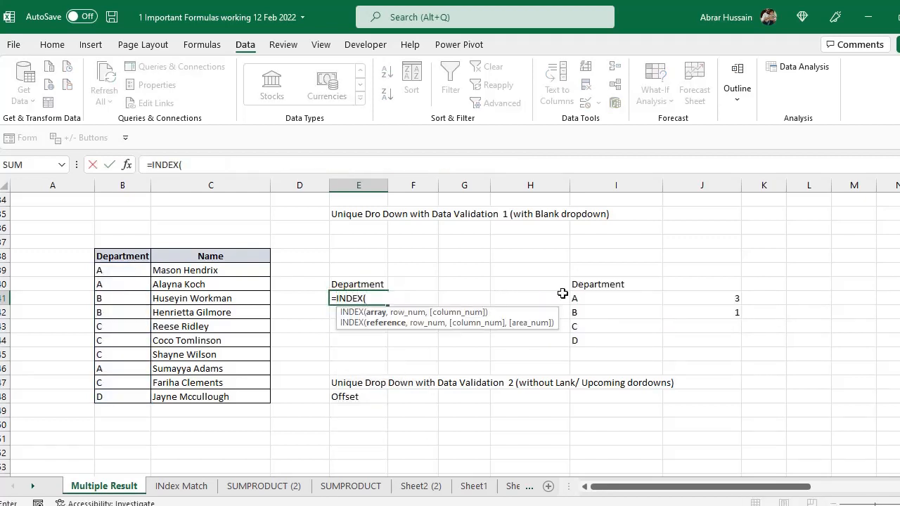
left_click_drag(97, 270, 109, 397)
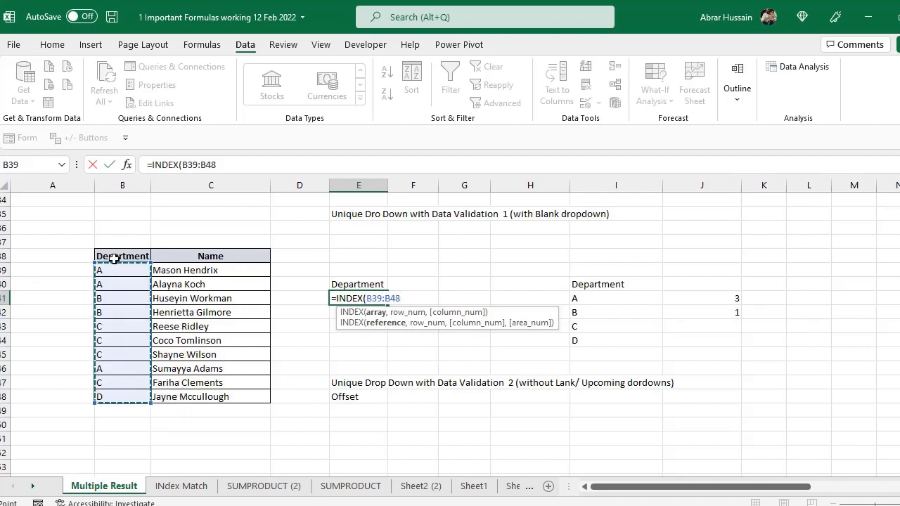
type(",")
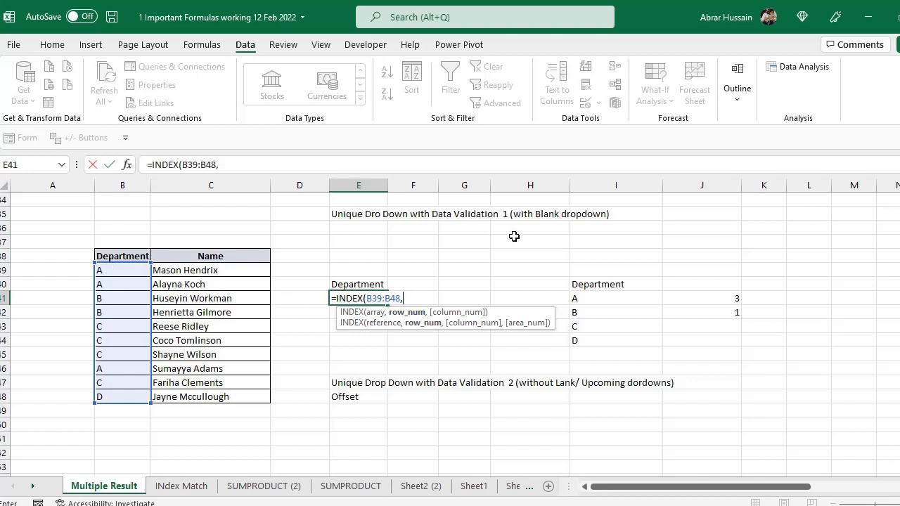
type("1)")
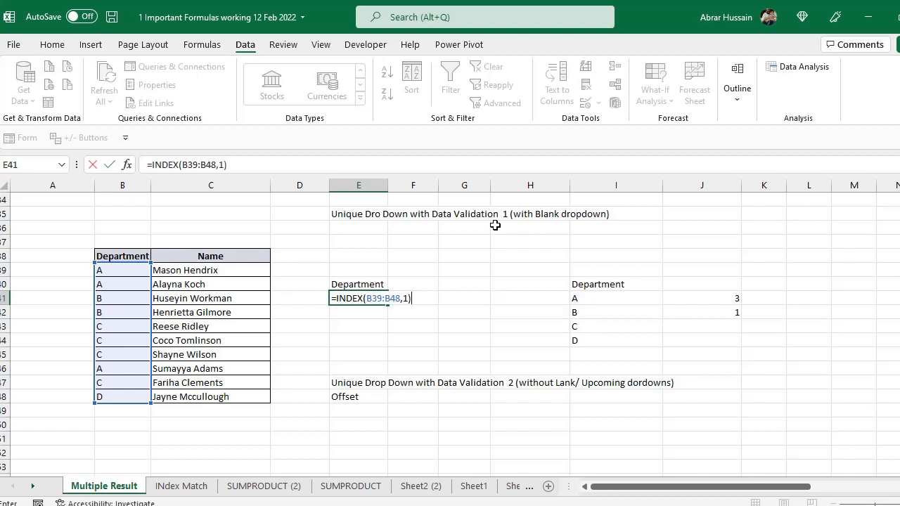
key("Return")
key("Up")
key("F2")
key("Return")
key("Up")
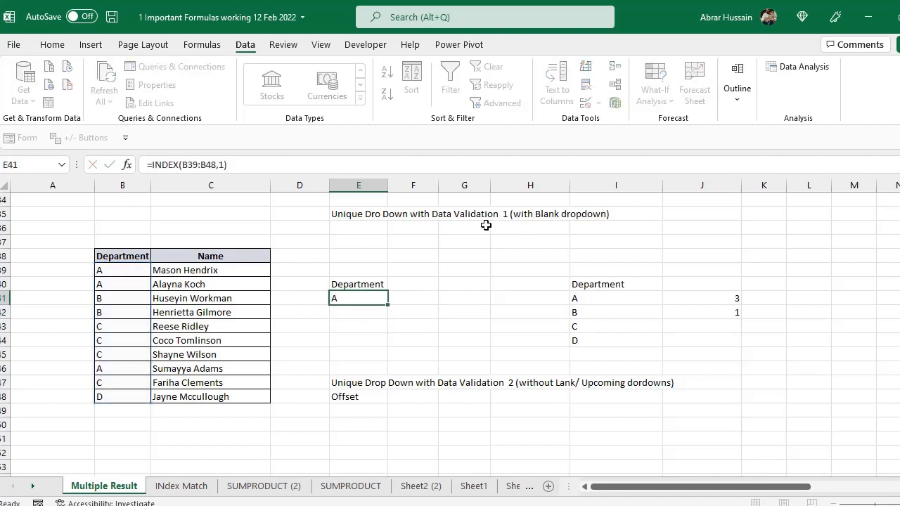
key("F2")
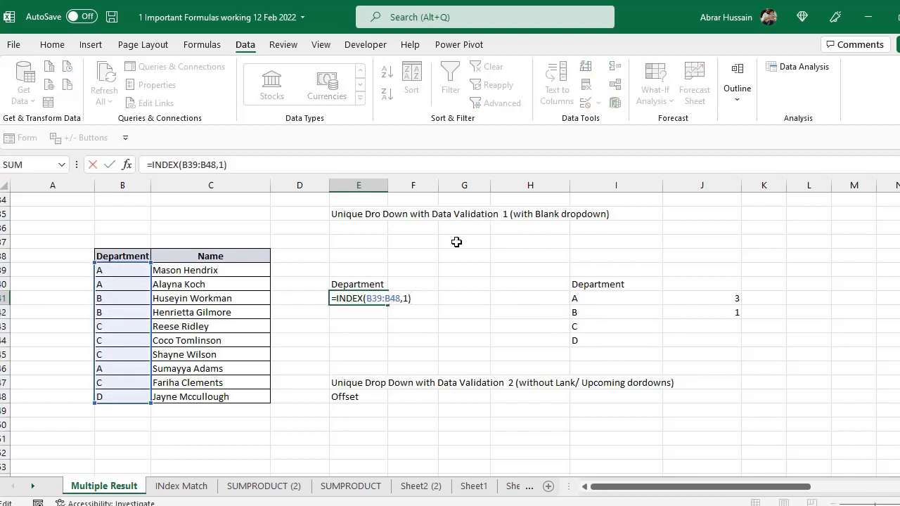
key("Escape")
Step: Copy the INDEX formula from E41 into each of the cells E42 to E45
key("ctrl+c")
key("Down")
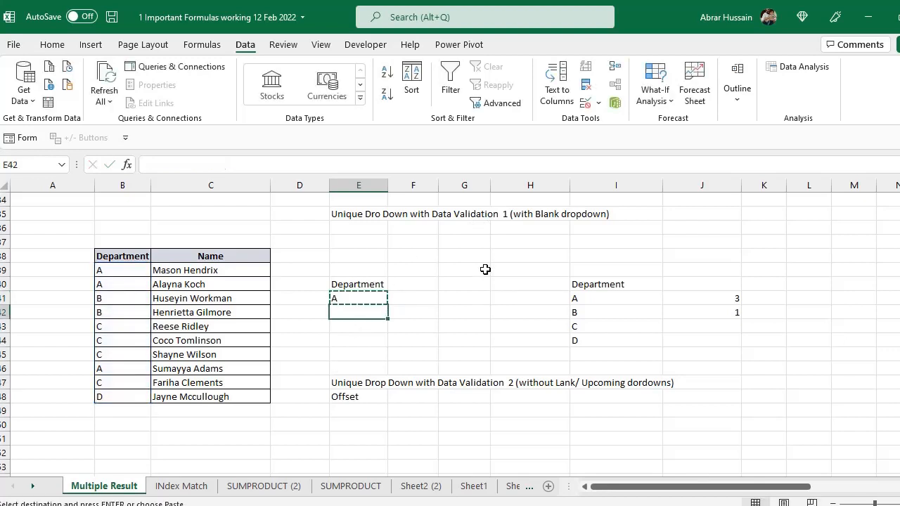
key("ctrl+v")
key("Down")
key("ctrl+v")
key("Down")
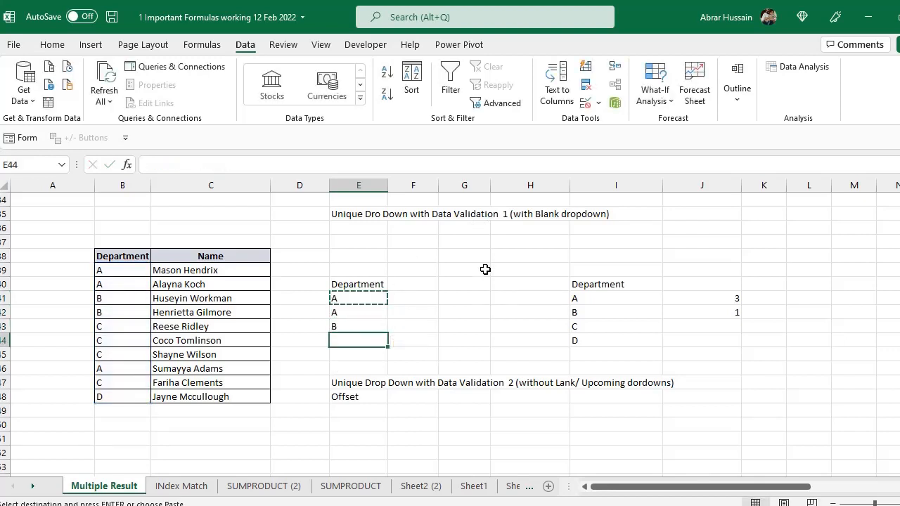
key("ctrl+v")
key("Down")
key("ctrl+v")
Step: Compare the copied INDEX results with the source department in B41
key("Up")
key("Up")
key("Up")
key("Up")
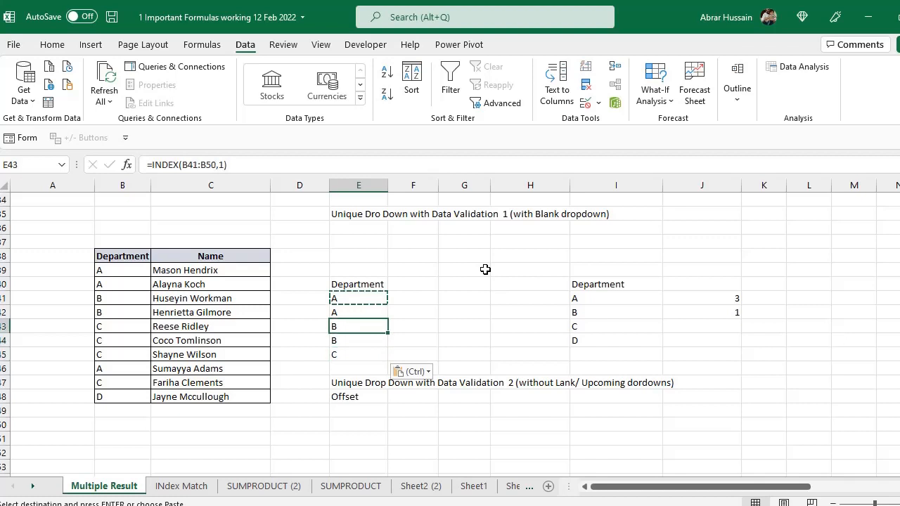
key("Left")
key("Left")
key("Left")
key("Left")
key("F2")
key("Escape")
key("Right")
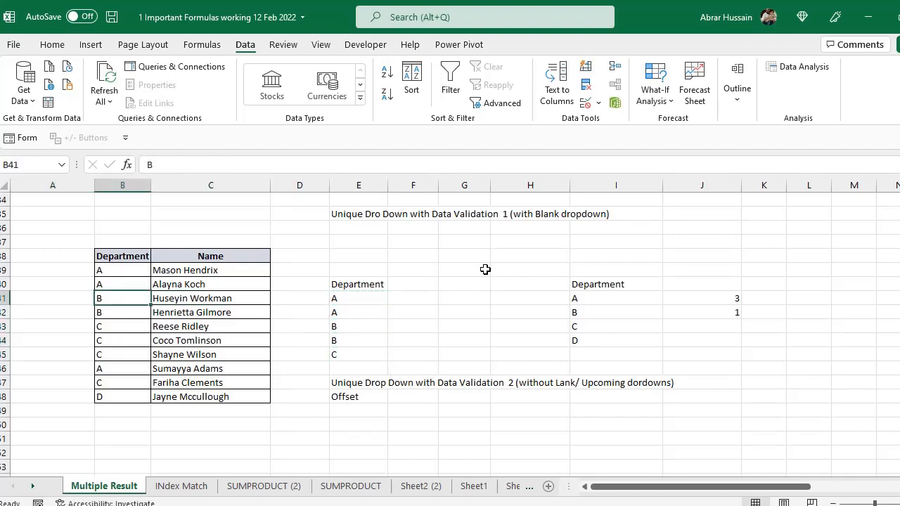
Step: Examine the referenced ranges of the INDEX formulas in E41, E42 and E43
key("Right")
key("Right")
key("Right")
key("F2")
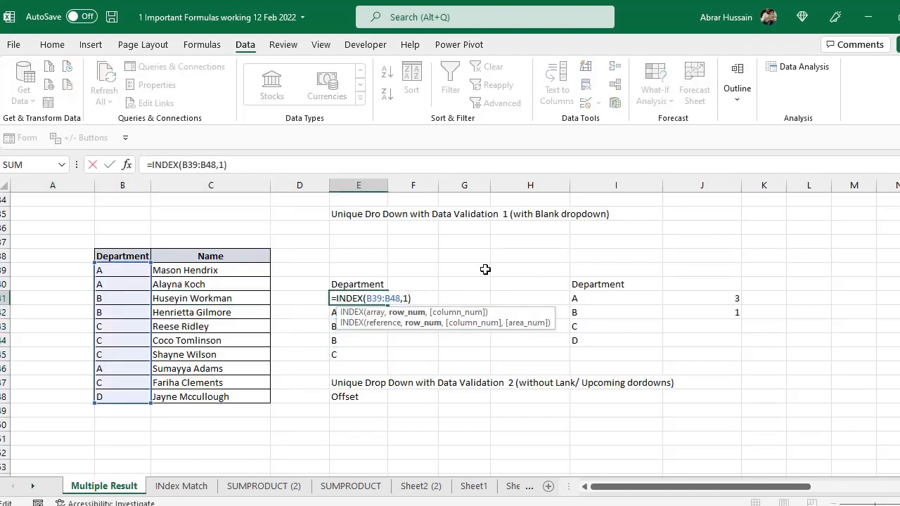
key("Escape")
key("Down")
key("F2")
key("Escape")
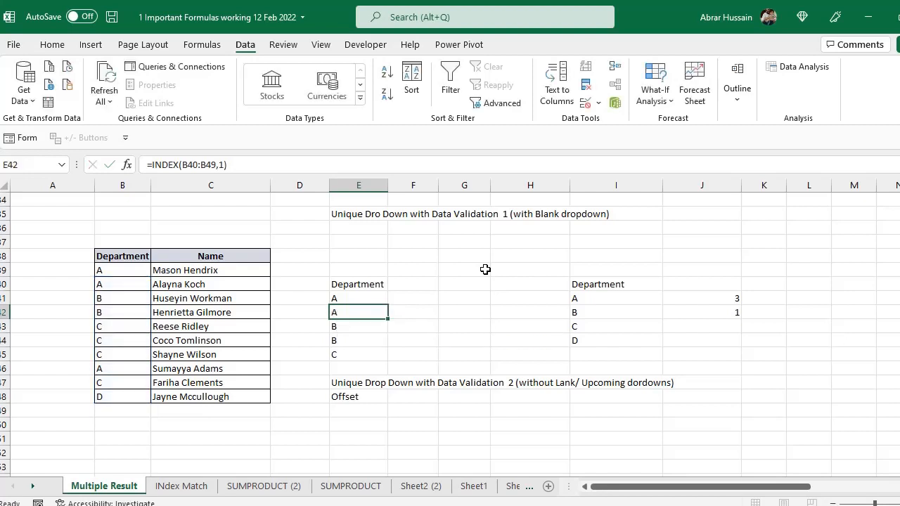
key("F2")
key("Escape")
key("Down")
key("F2")
key("Escape")
Step: Clear the copied INDEX formulas from E42:E45
key("Up")
key("Up")
key("Down")
key("shift+Down")
key("shift+Down")
key("shift+Down")
key("Delete")
Step: Re-enter the INDEX formula in E41, copy it to E42 and open the copy for editing
key("Up")
key("F2")
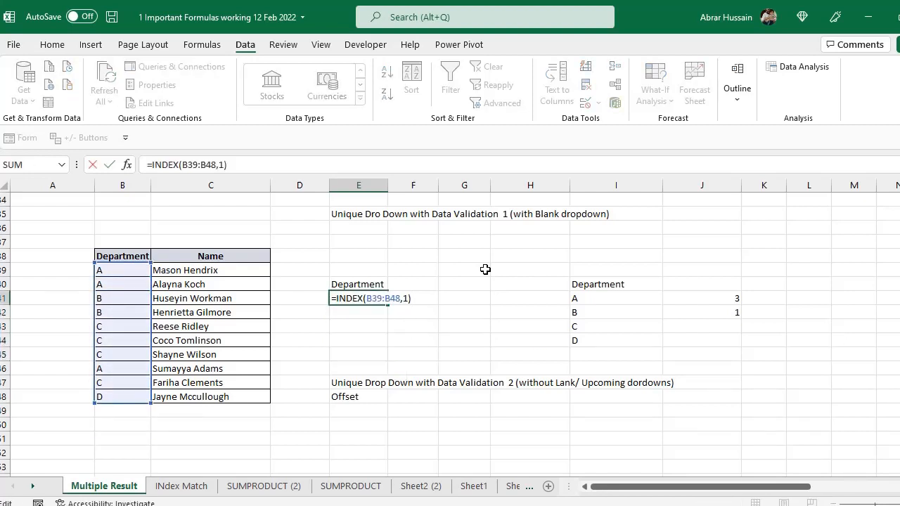
key("Left")
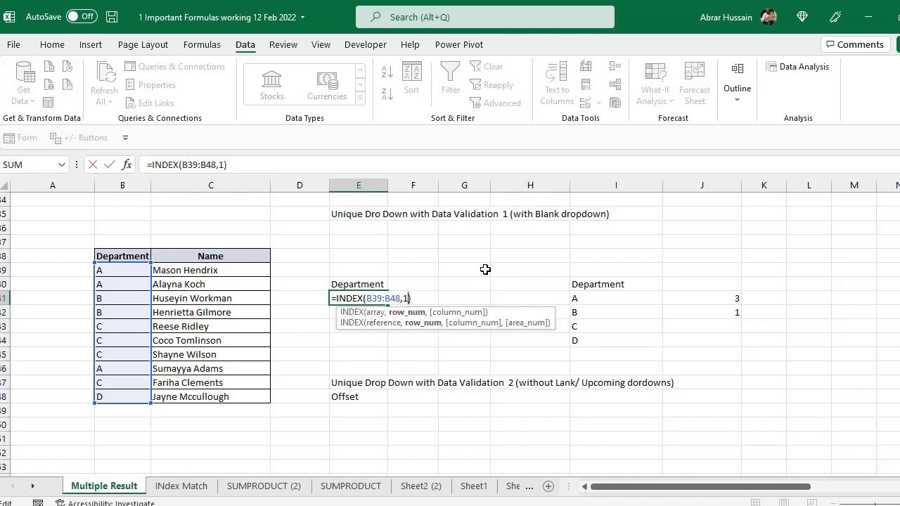
key("ctrl+Return")
key("ctrl+c")
key("Down")
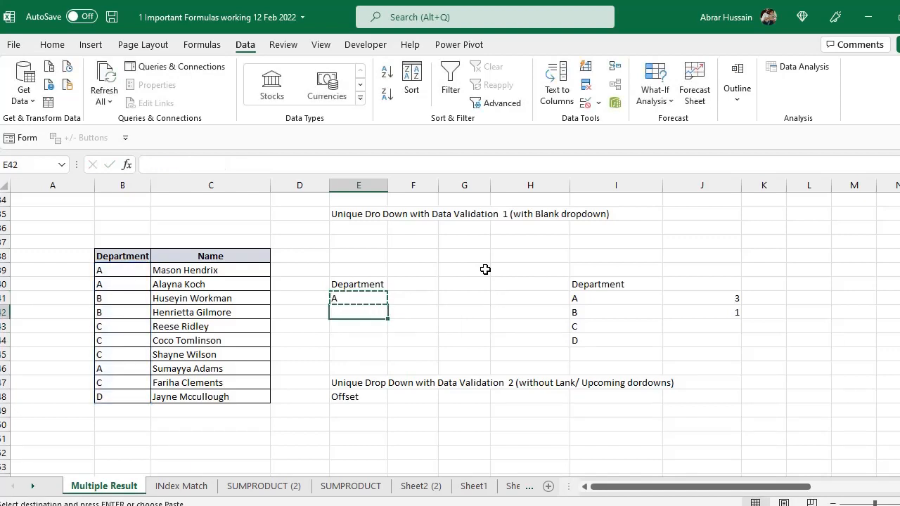
key("ctrl+v")
key("F2")
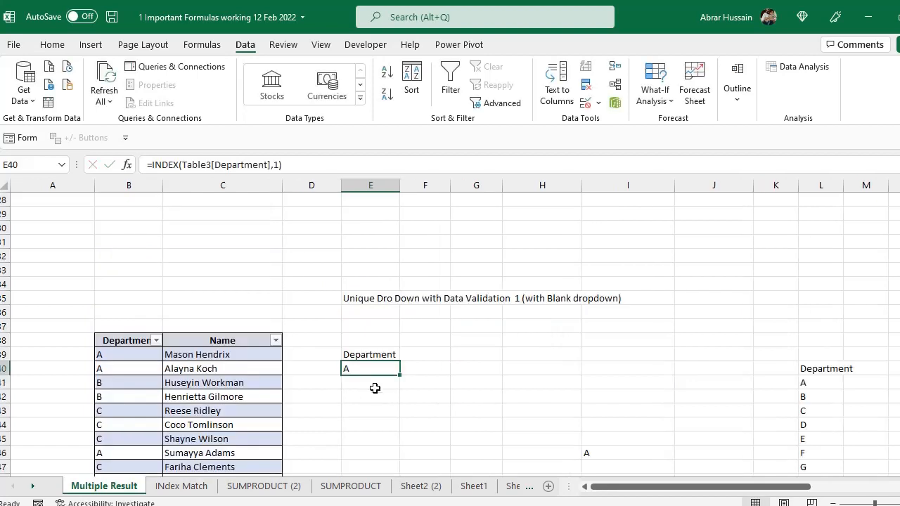
Step: Examine the array and row number arguments of the INDEX formula in E40
double_click(370, 373)
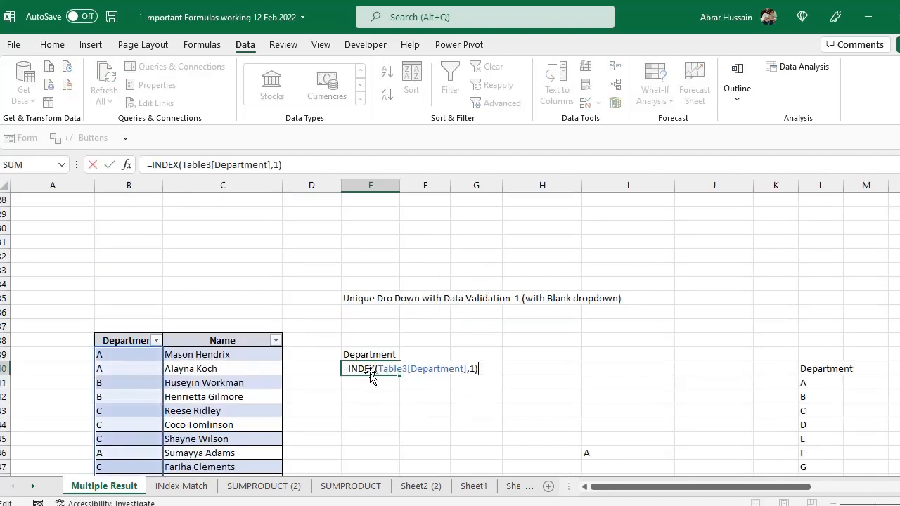
left_click_drag(471, 370, 481, 370)
left_click(468, 370)
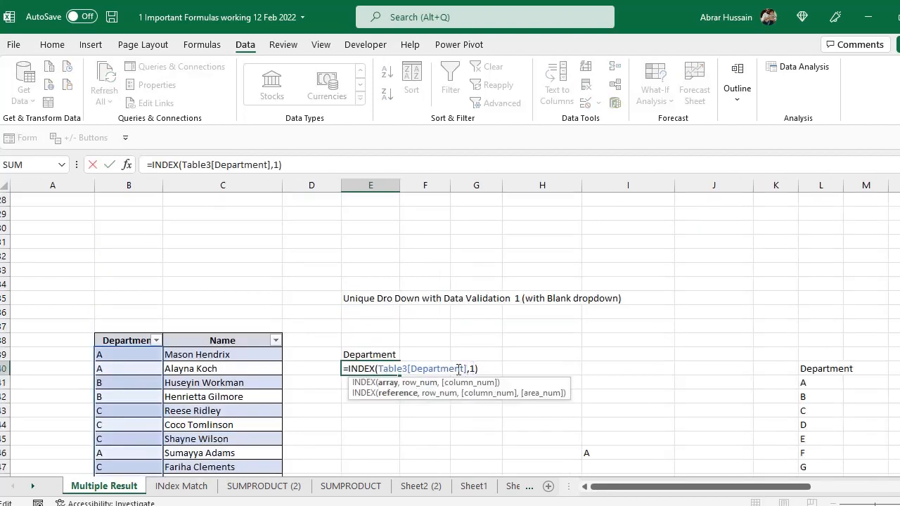
left_click(472, 367)
key("Escape")
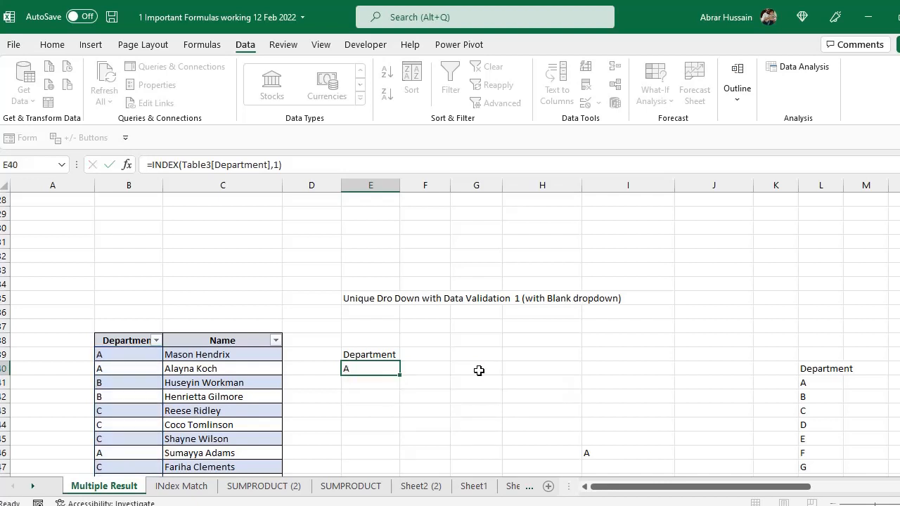
double_click(355, 369)
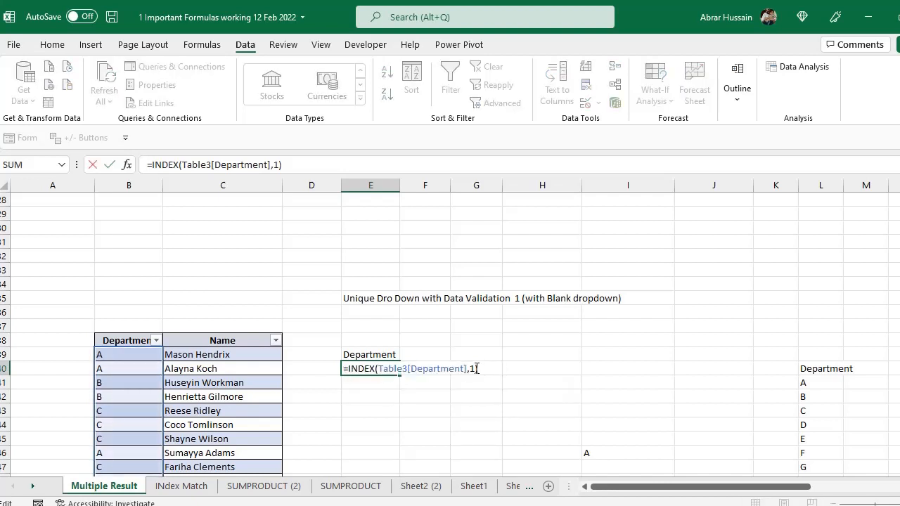
left_click(476, 368)
key("Escape")
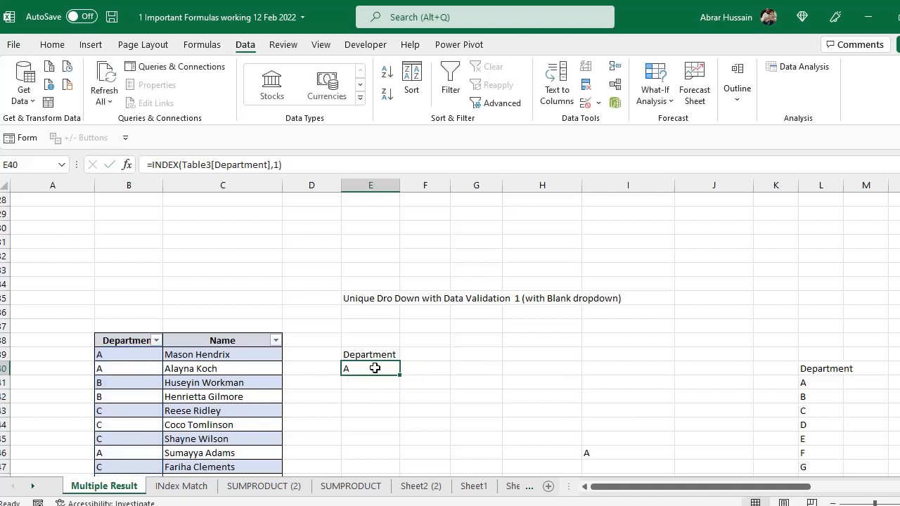
Step: Repeat the formula =INDEX(Table3[Department],1) from E40 in E41 and E42
scroll(442, 381, "down", 1)
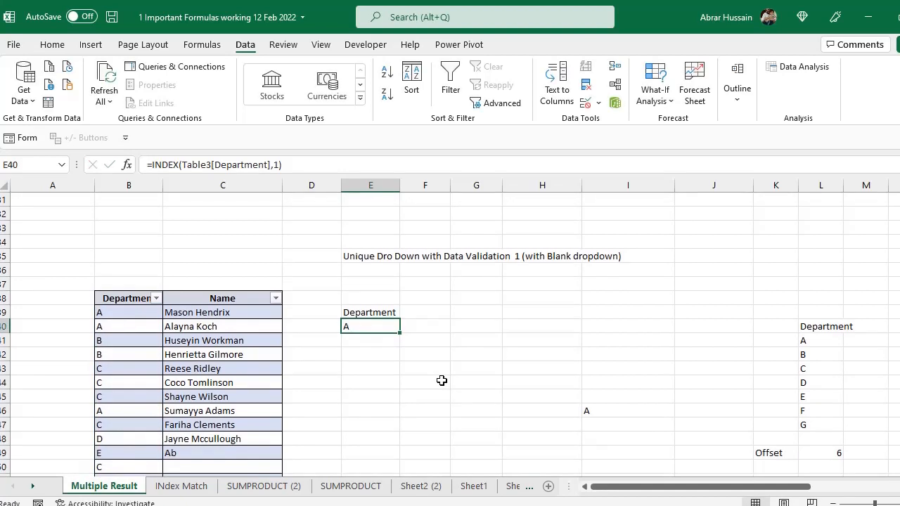
key("Down")
key("ctrl+apostrophe")
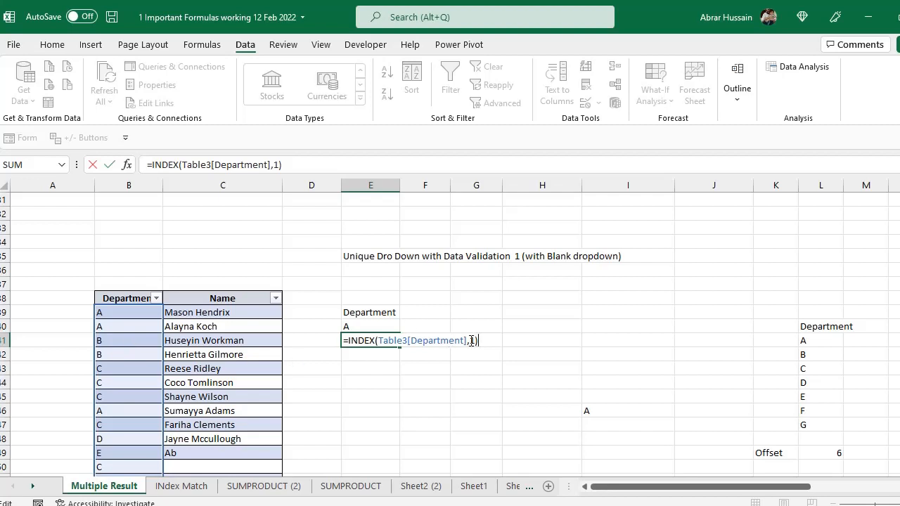
key("ctrl+Return")
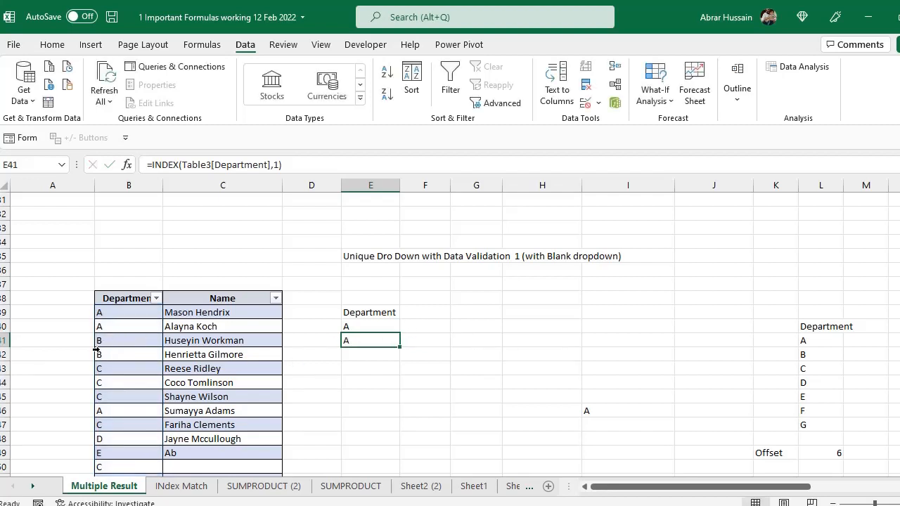
key("ctrl+c")
key("Down")
key("ctrl+v")
key("F2")
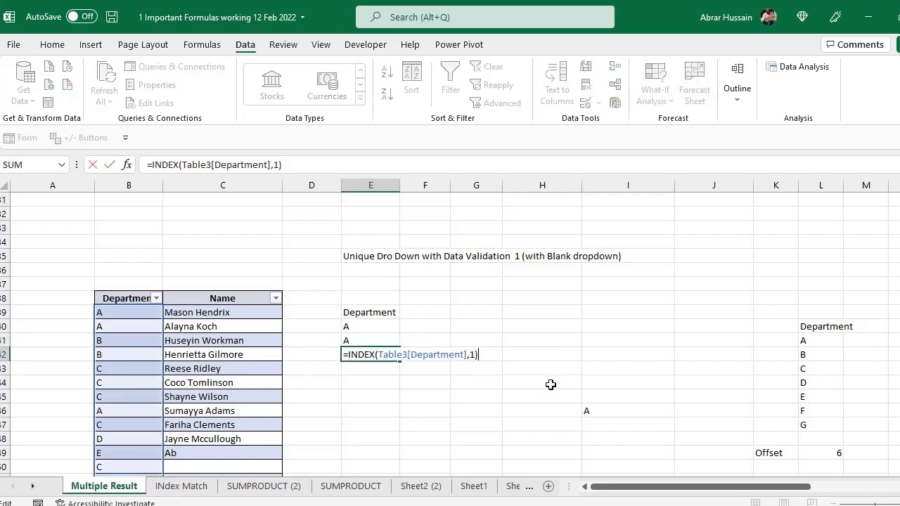
key("Escape")
Step: Set the row number of the INDEX formula to 2 in E41 and to 3 in E42
key("Up")
key("Up")
key("Down")
key("F2")
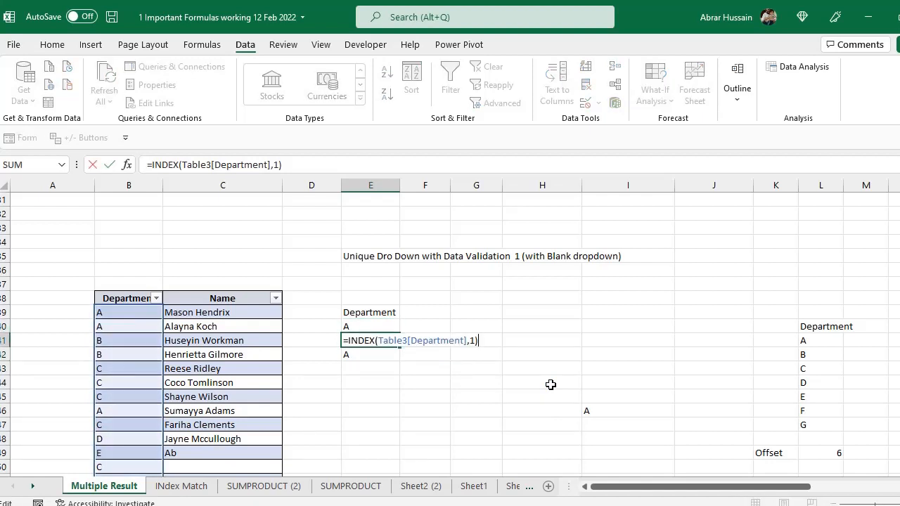
key("Left")
key("Return")
key("F2")
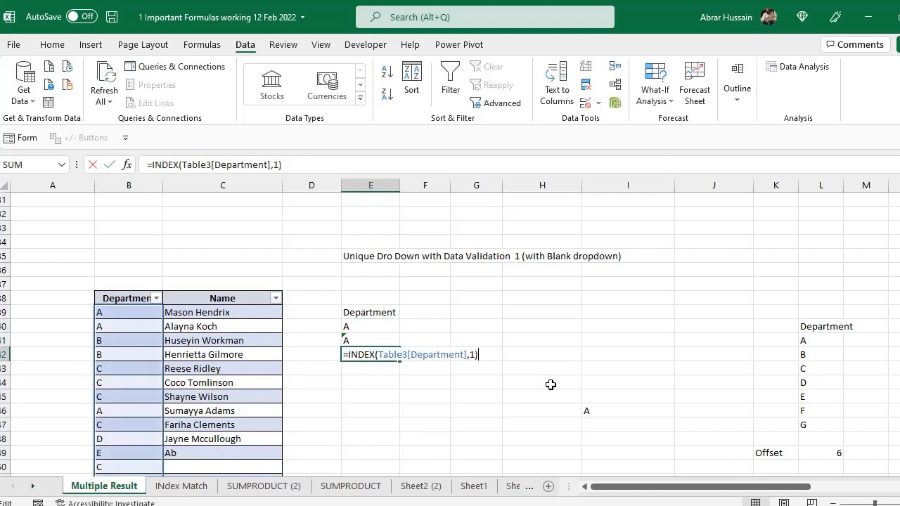
key("Left")
key("Return")
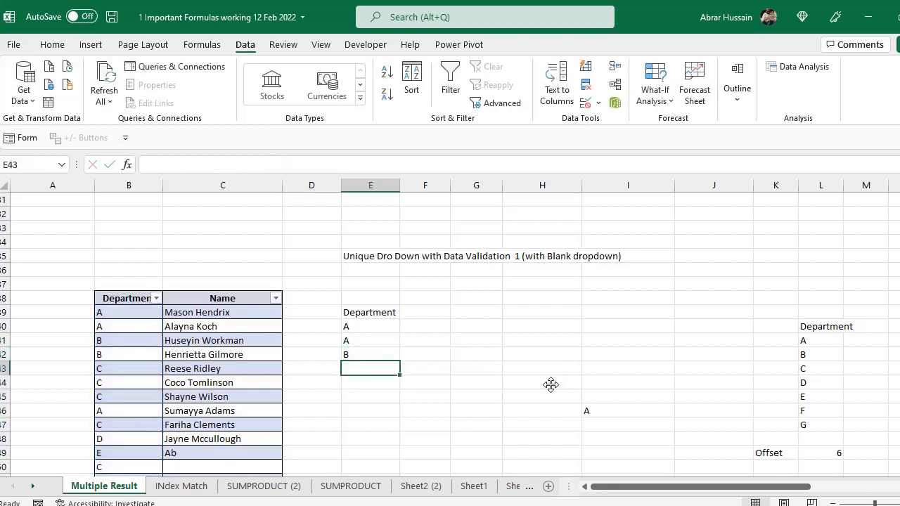
Step: Check the INDEX formula in E42 against the department in B41
key("Up")
key("F2")
key("Escape")
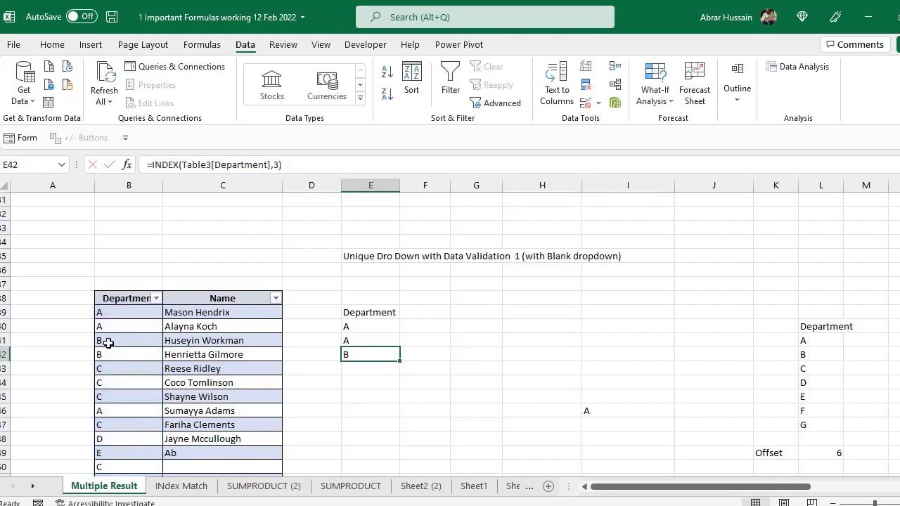
left_click(105, 341)
left_click(363, 353)
key("F2")
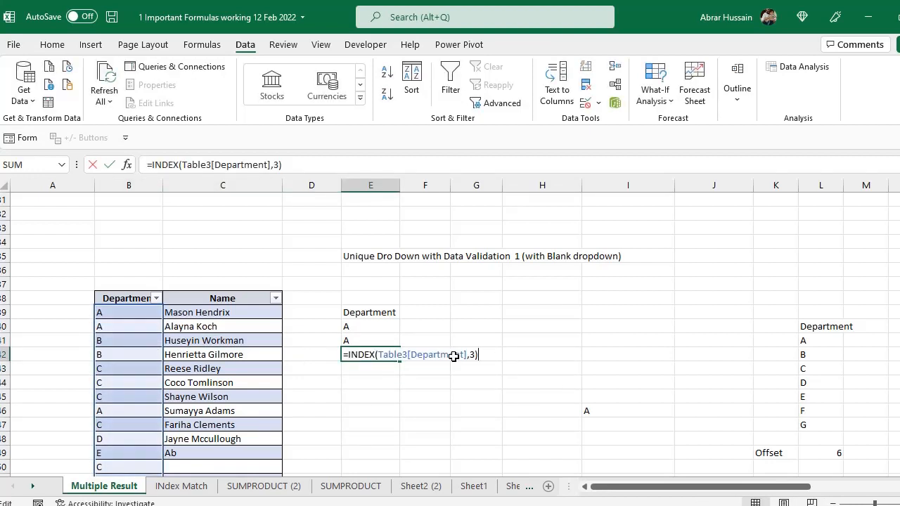
key("Escape")
Step: Clear the INDEX formulas from E41:E42
left_click_drag(367, 336, 363, 359)
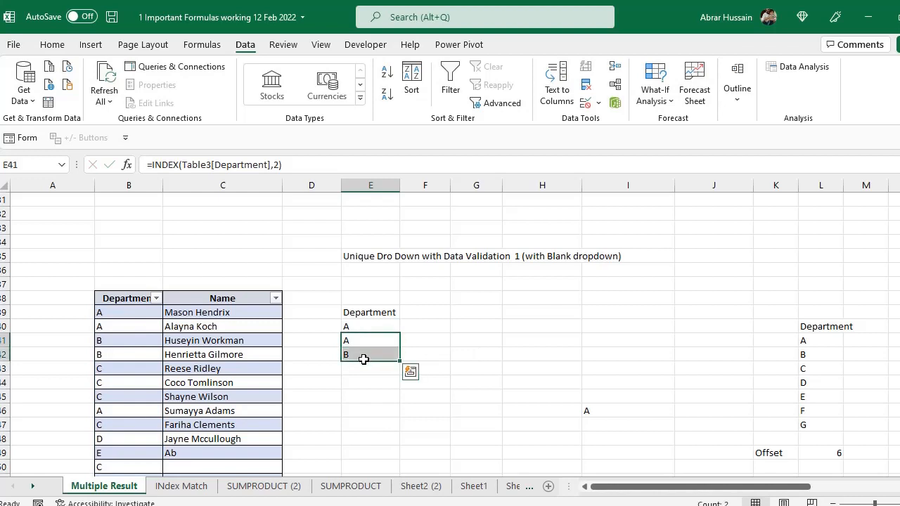
key("Delete")
key("shift+Up")
Step: Review the INDEX formula in E40 and the Department column header it refers to
key("Up")
key("F2")
key("Escape")
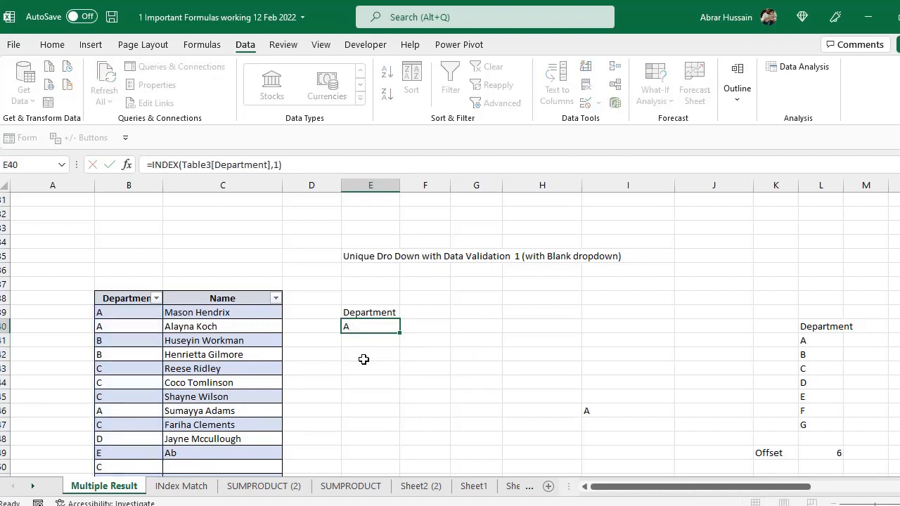
left_click(120, 298)
left_click(366, 327)
key("F2")
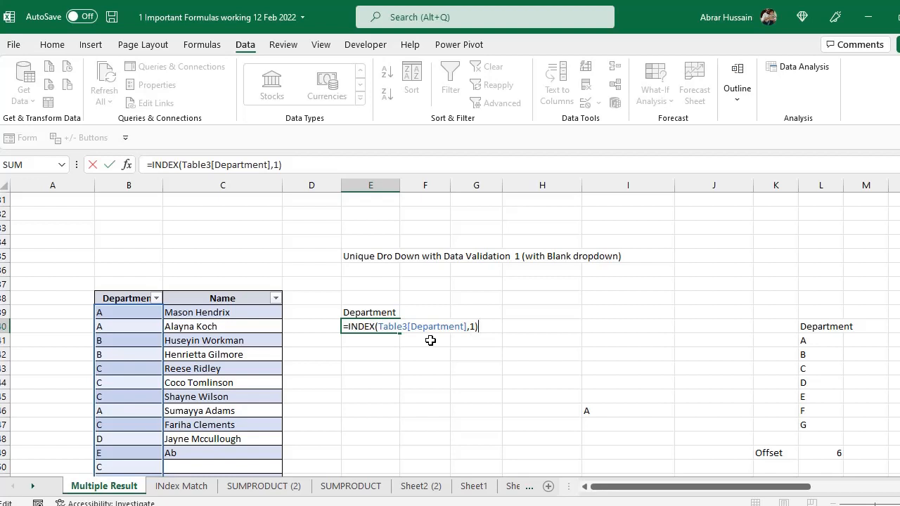
key("Escape")
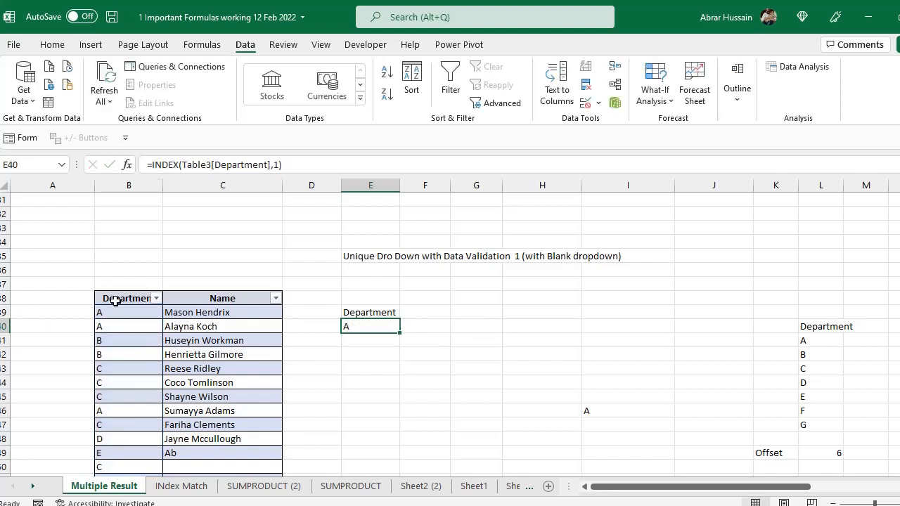
left_click_drag(115, 301, 217, 408)
scroll(227, 401, "down", 2)
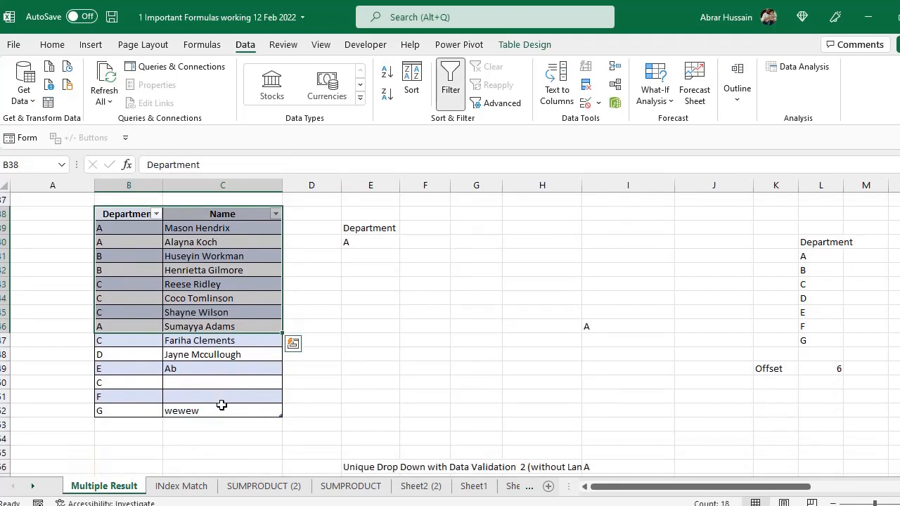
scroll(365, 344, "up", 1)
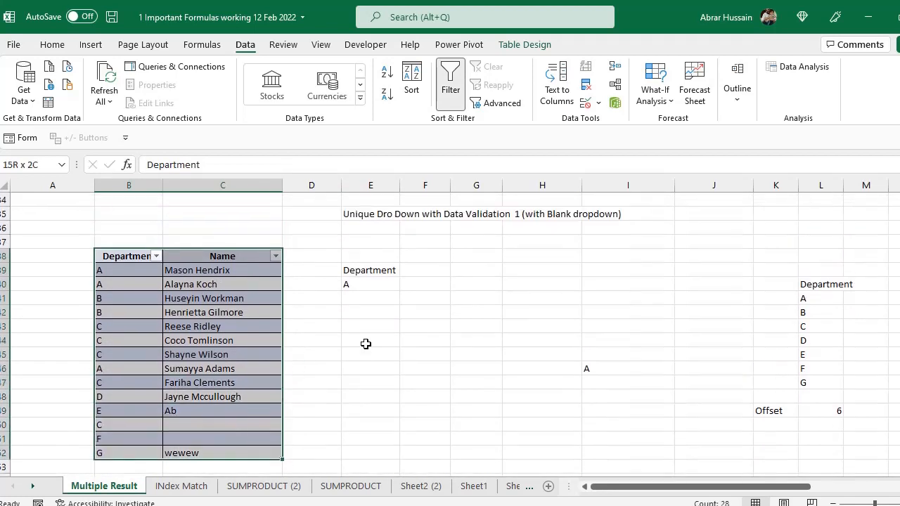
key("ctrl+q")
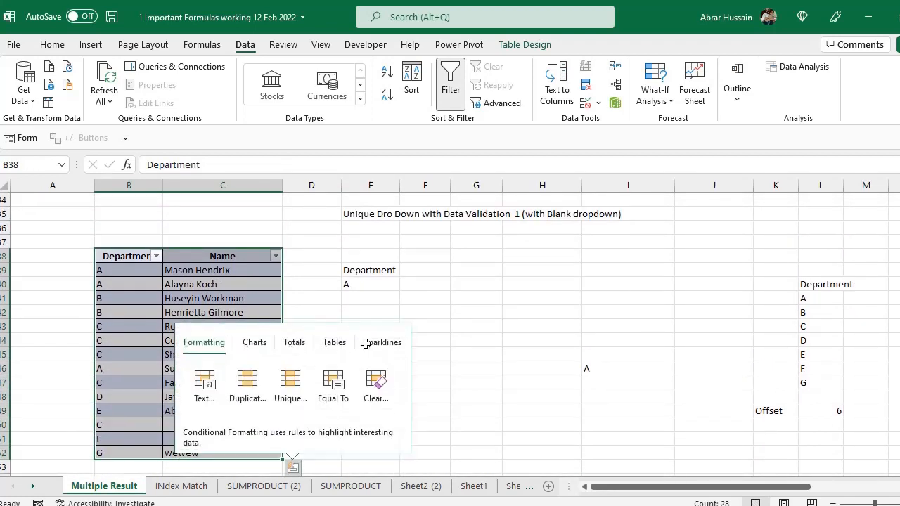
left_click(100, 288)
Step: Copy B38:C48 of the department table to P60 and try to turn P60:Q70 into a table with headers
left_click_drag(115, 262, 207, 411)
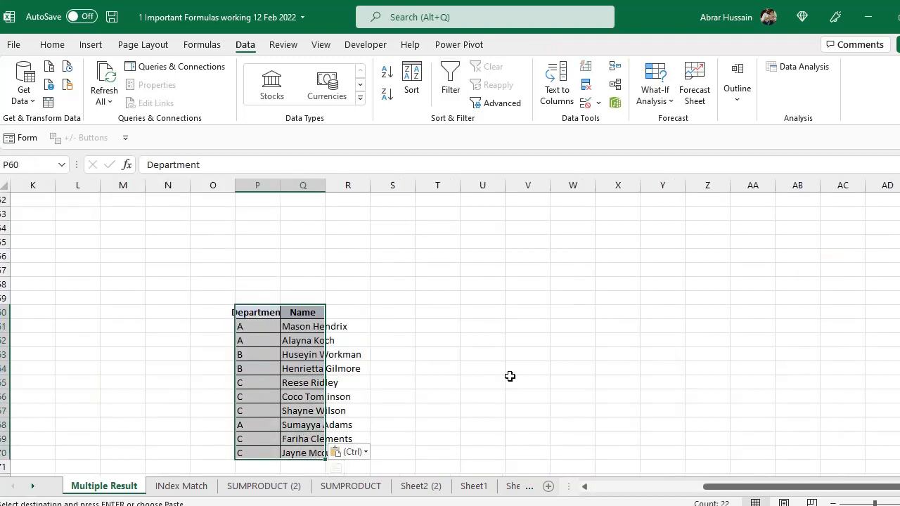
key("ctrl+t")
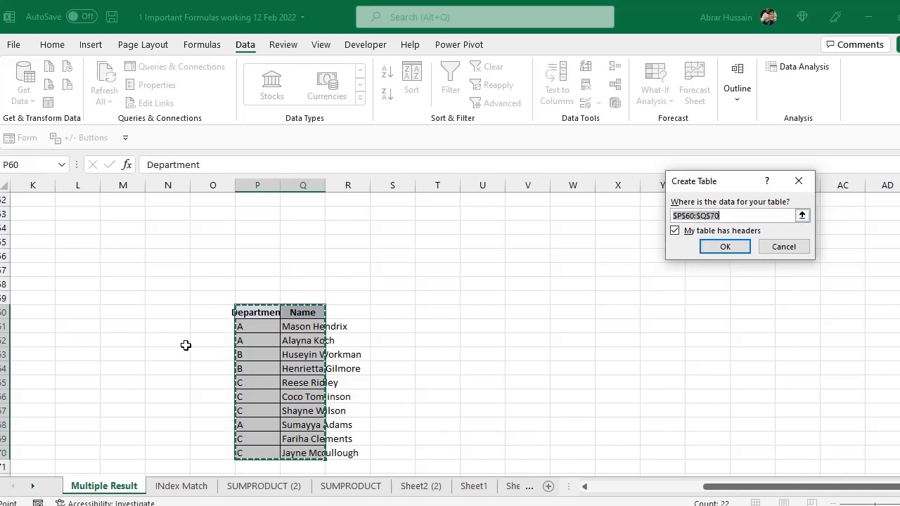
left_click(783, 248)
Step: Return to the Department heading in E39 and look over the cells E39:E41
left_click_drag(732, 487, 590, 488)
scroll(164, 336, "up", 8)
scroll(363, 375, "up", 8)
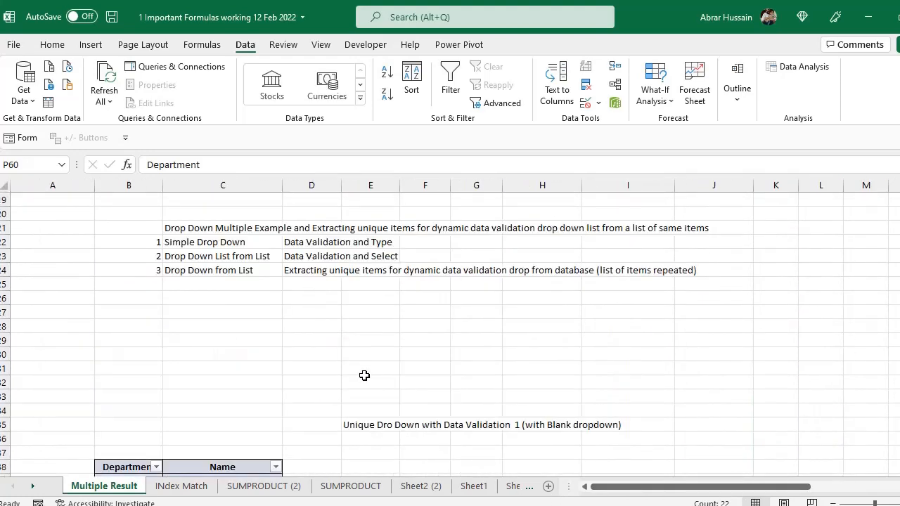
scroll(363, 376, "down", 9)
left_click(346, 316)
left_click(359, 336)
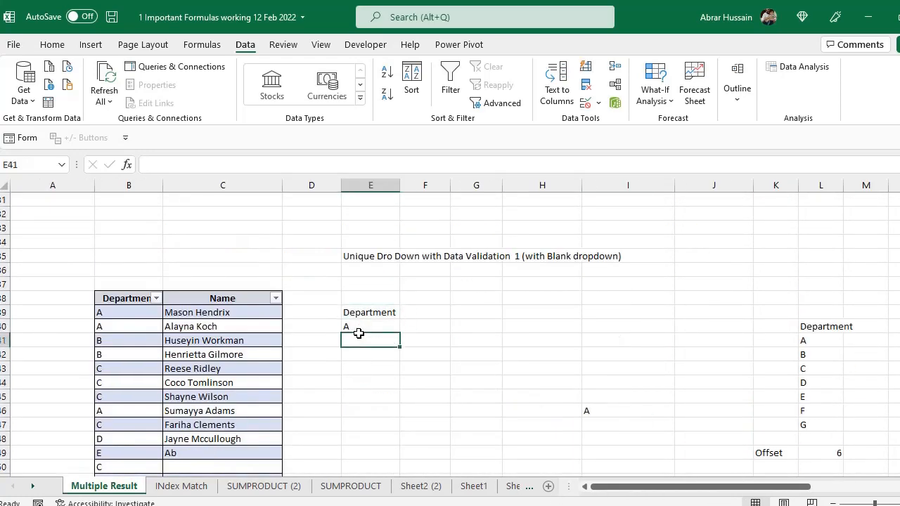
left_click(357, 316)
left_click(356, 326)
Step: Rename the table holding the Department and Name columns as MainDB
left_click(112, 300)
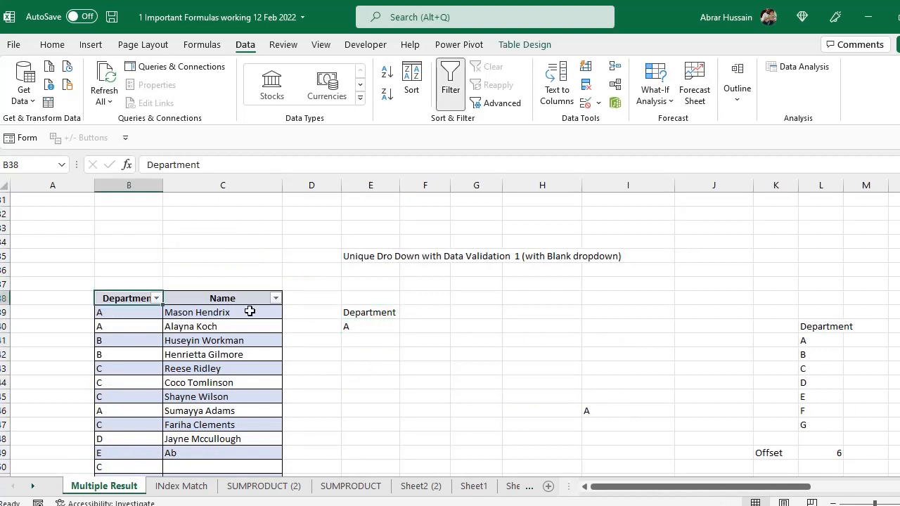
scroll(228, 353, "down", 2)
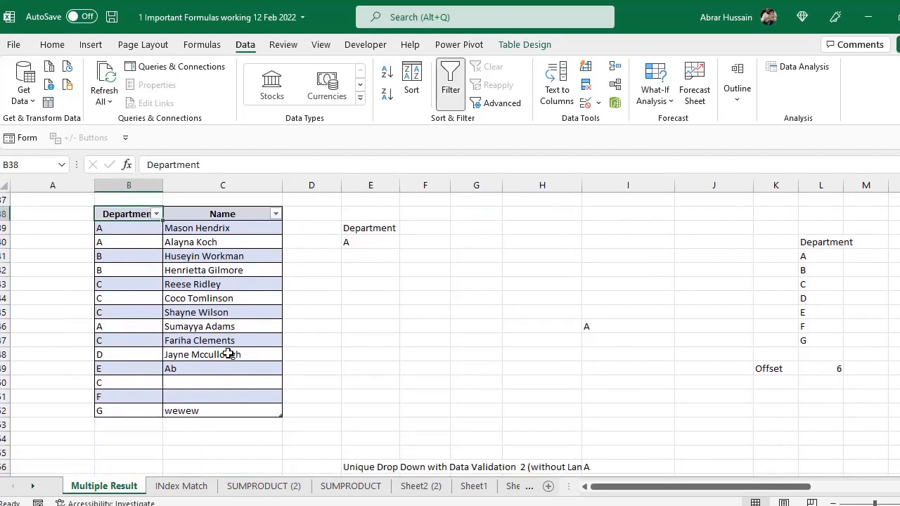
scroll(212, 327, "up", 1)
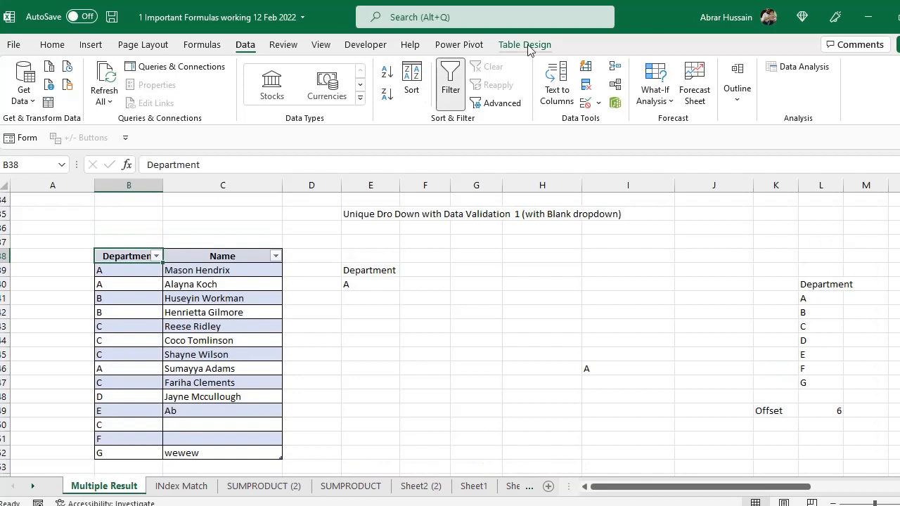
left_click(526, 44)
left_click(44, 85)
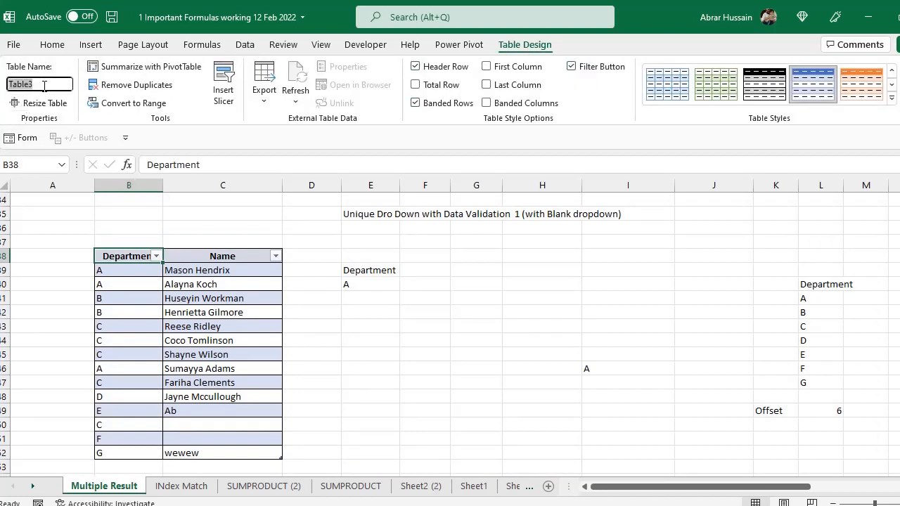
left_click_drag(41, 87, 8, 84)
type("MainDB")
Step: Check the table name reference in the INDEX formula in E40
double_click(368, 283)
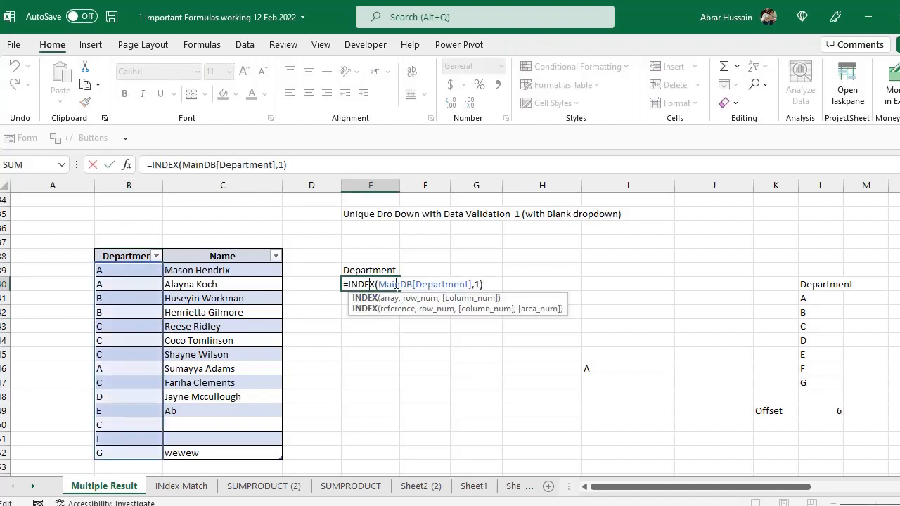
left_click_drag(381, 284, 412, 284)
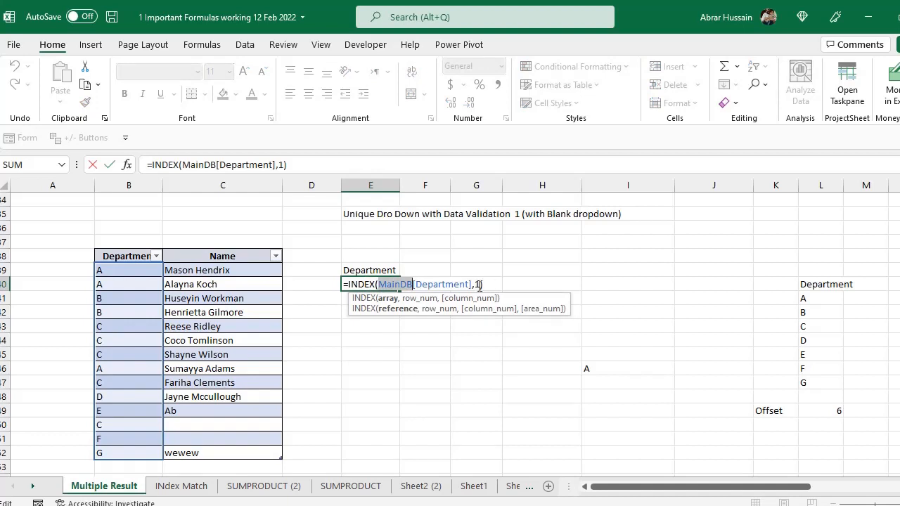
key("Return")
left_click(345, 284)
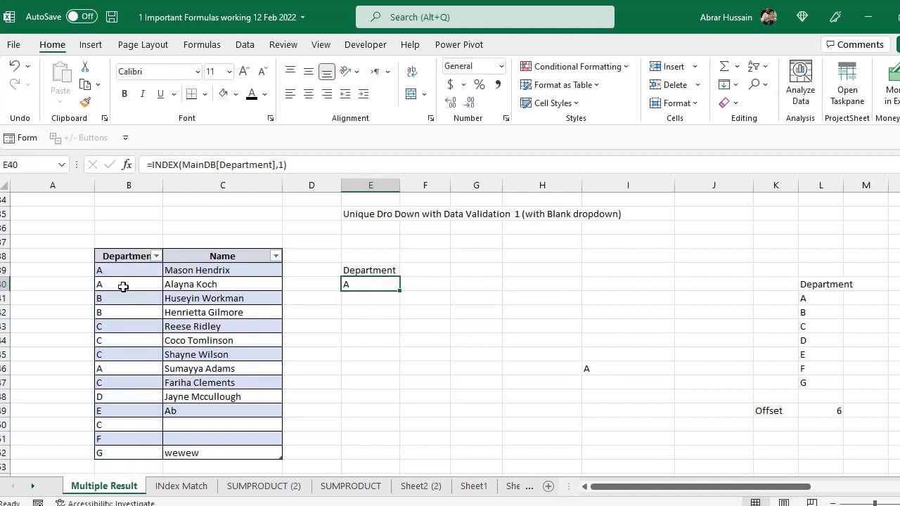
Step: Review the Department entries from B39 down and the row number argument of the INDEX formula in E40
left_click_drag(123, 272, 127, 424)
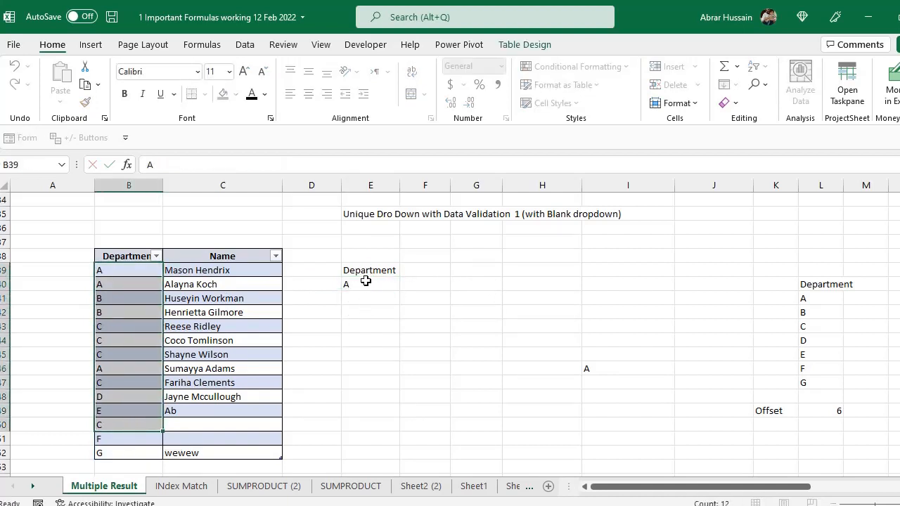
double_click(362, 281)
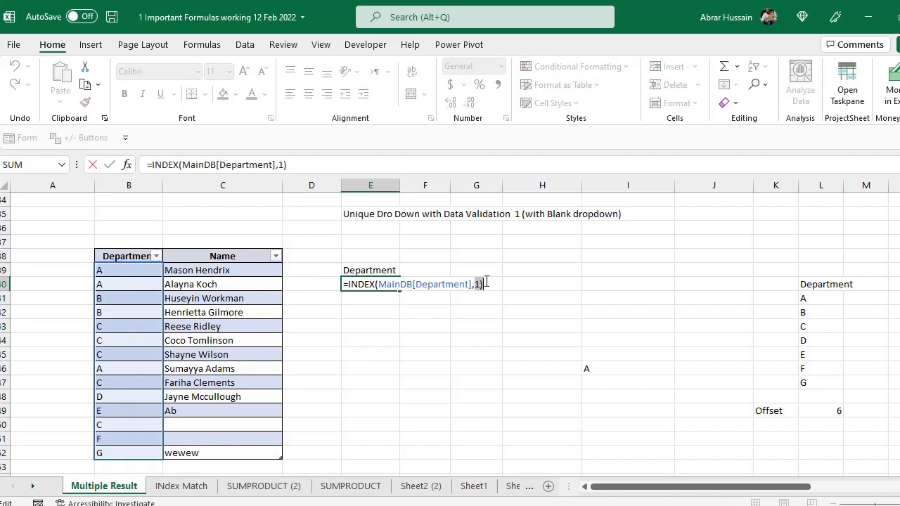
key("Tab")
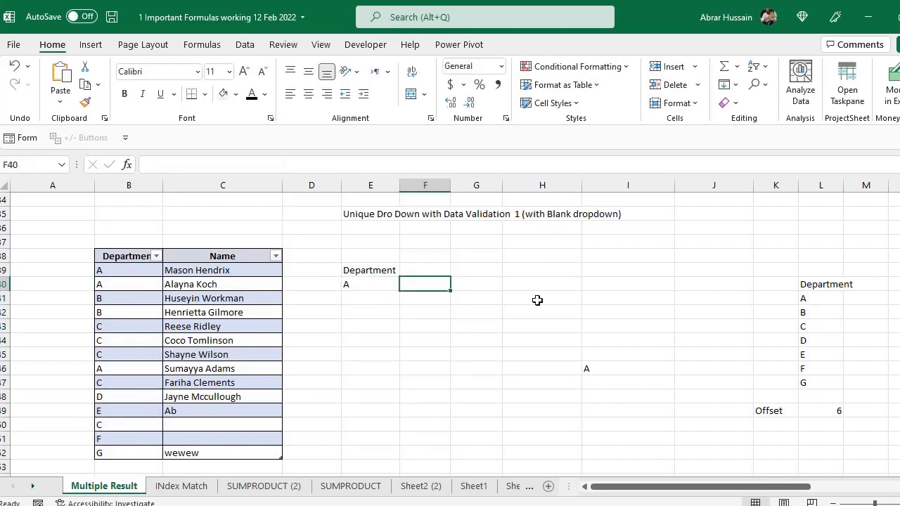
key("Left")
key("F2")
key("Return")
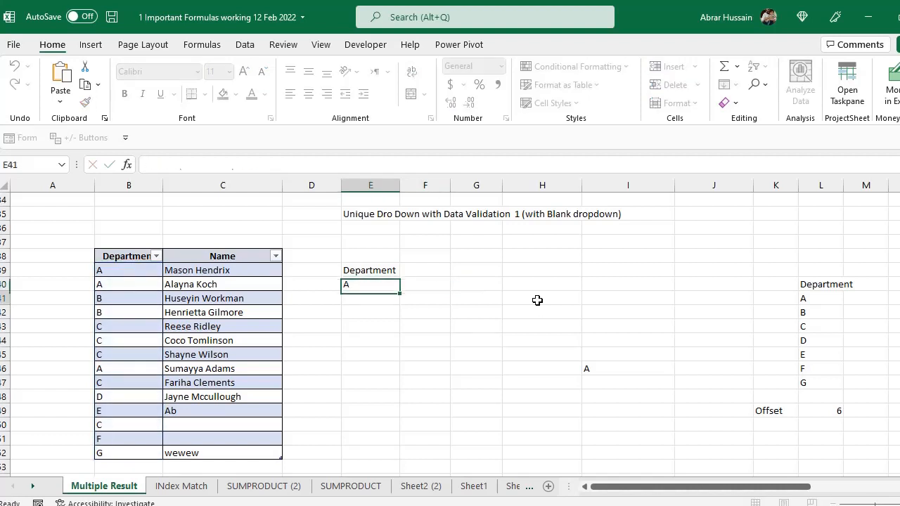
key("Up")
key("F2")
key("Escape")
key("F2")
key("Escape")
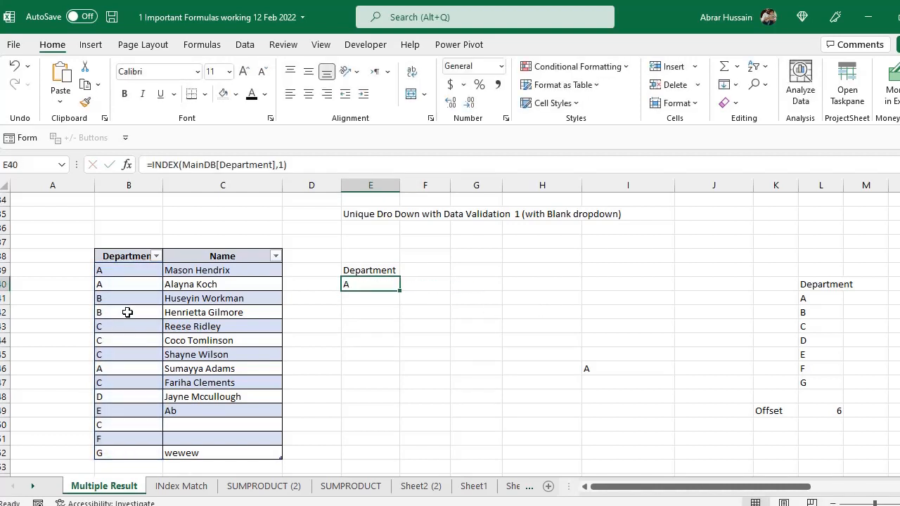
Step: Begin a MATCH formula in F40 with lookup value 0 and a nested INDEX function as the lookup array
key("Right")
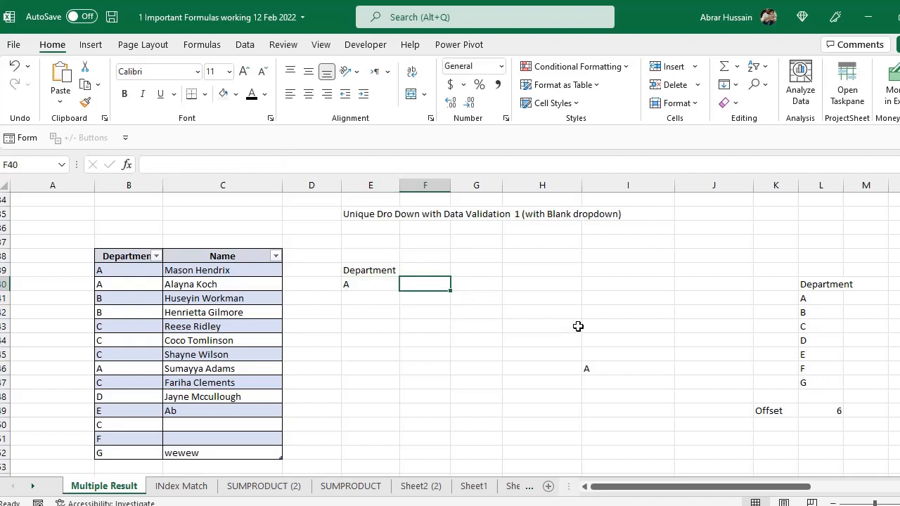
type("=MATC")
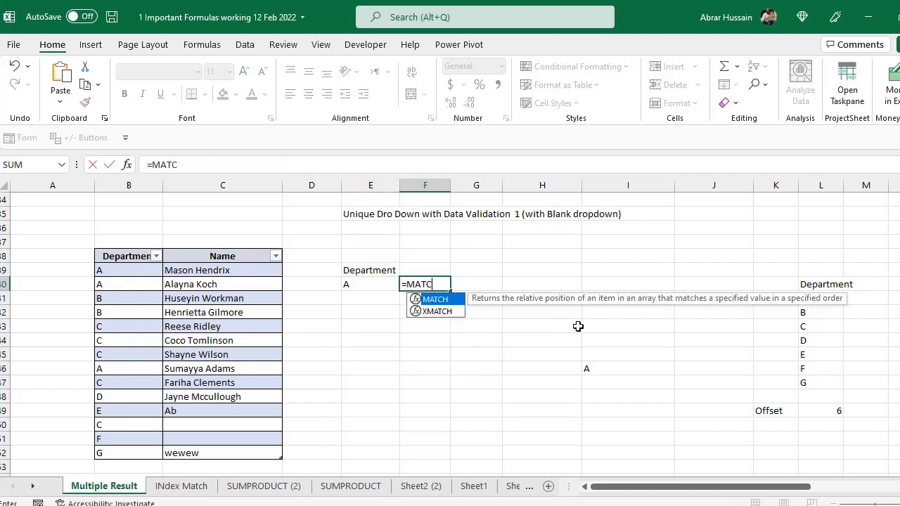
type("H(")
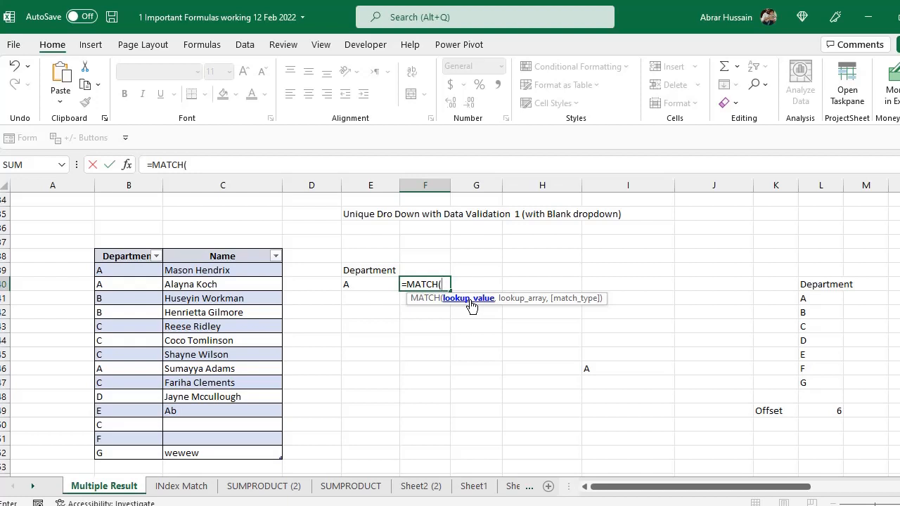
type("0,")
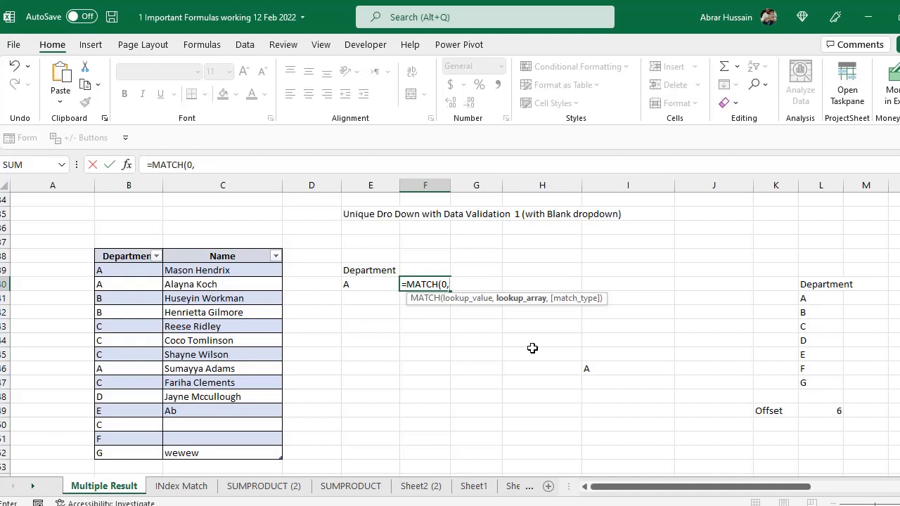
type("INDEX")
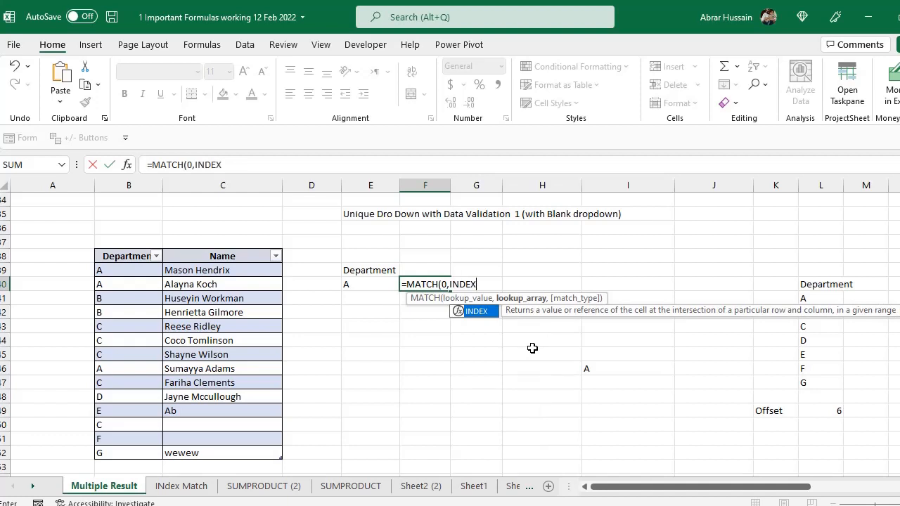
type("(")
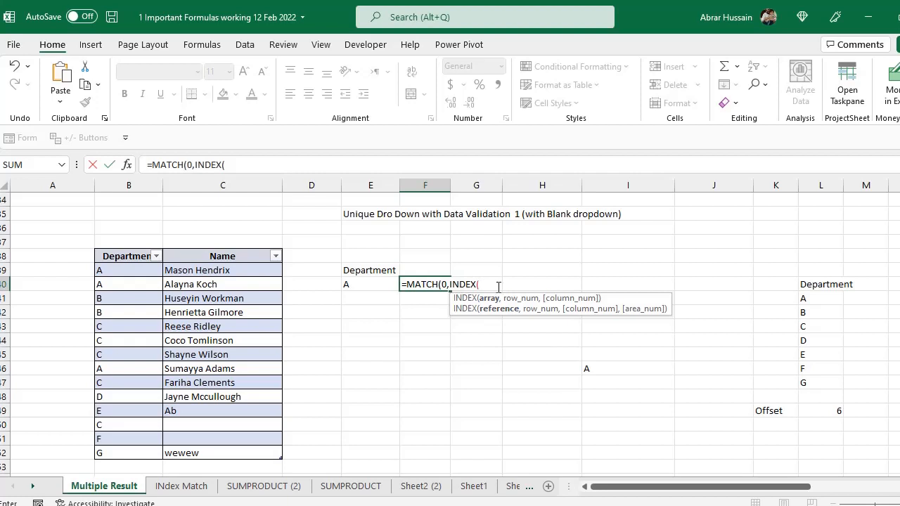
Step: Nest a COUNTIF function as the INDEX array in F40, with the expanding range $E$39:E39 whose first reference is absolute
type("COU")
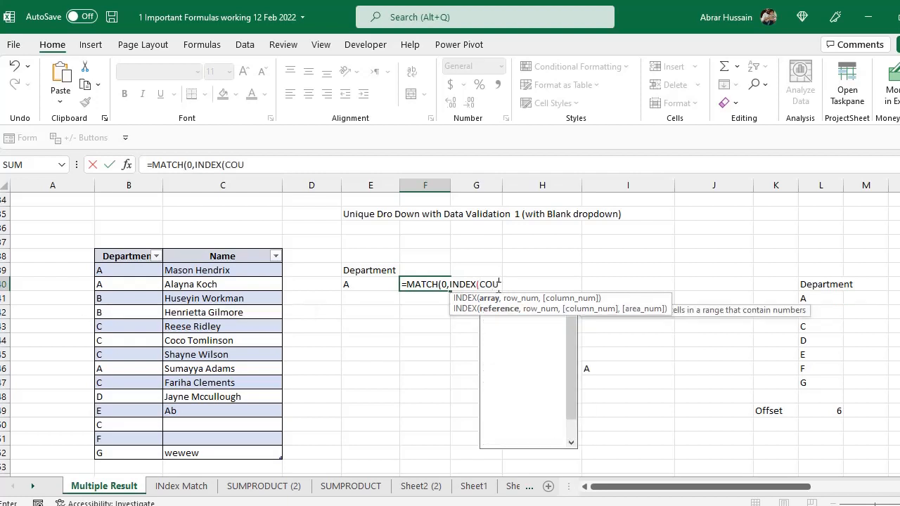
type("NTIF")
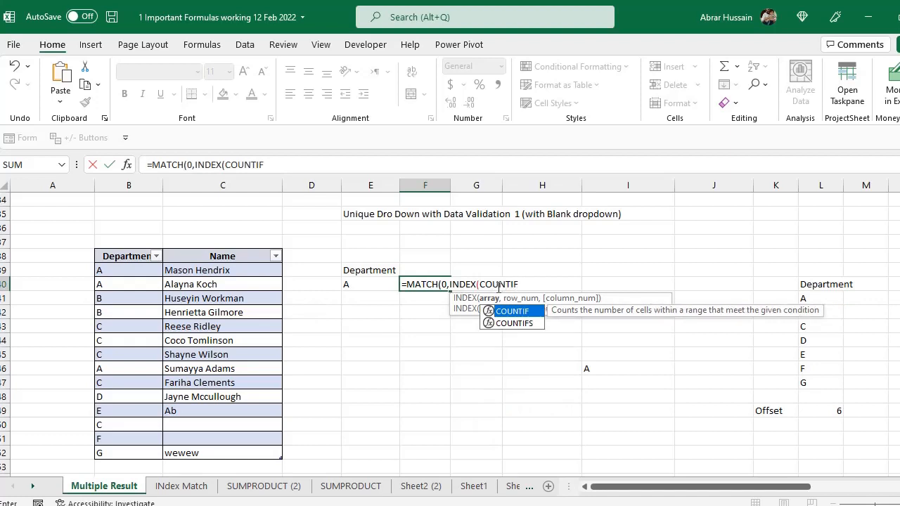
type("(")
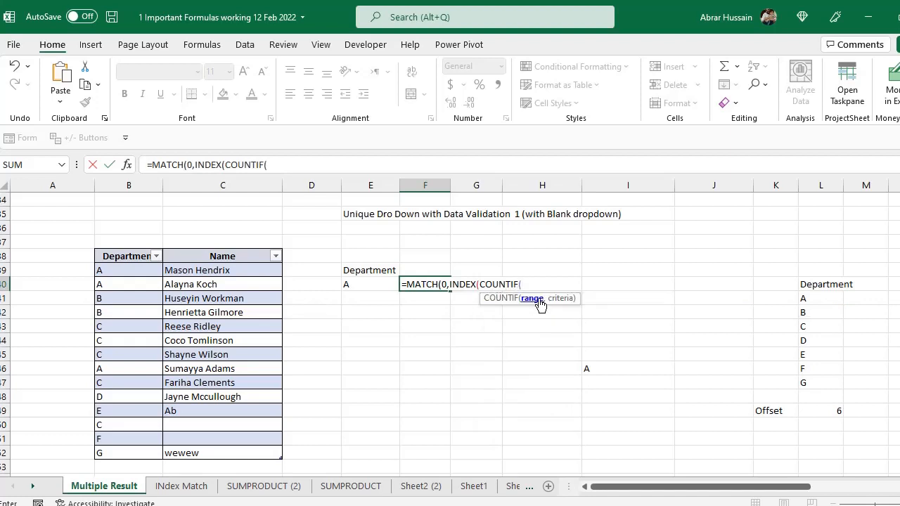
left_click(365, 270)
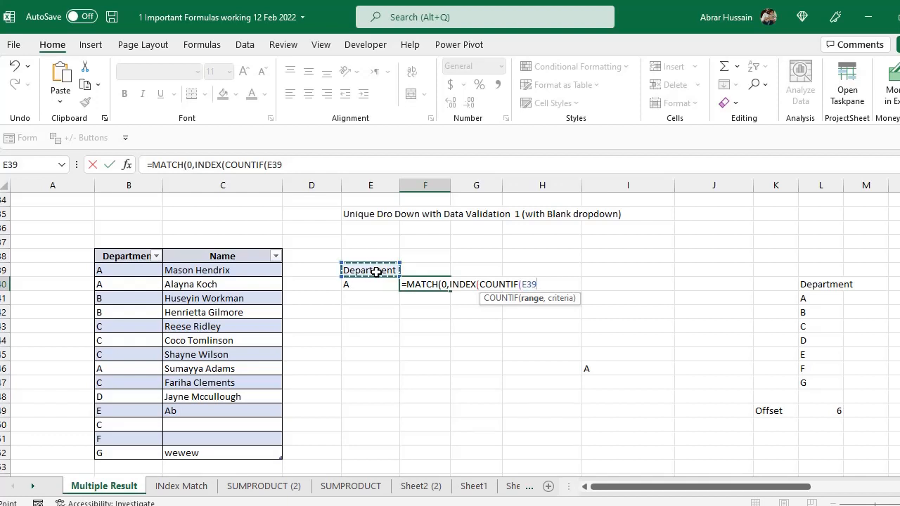
key("F8")
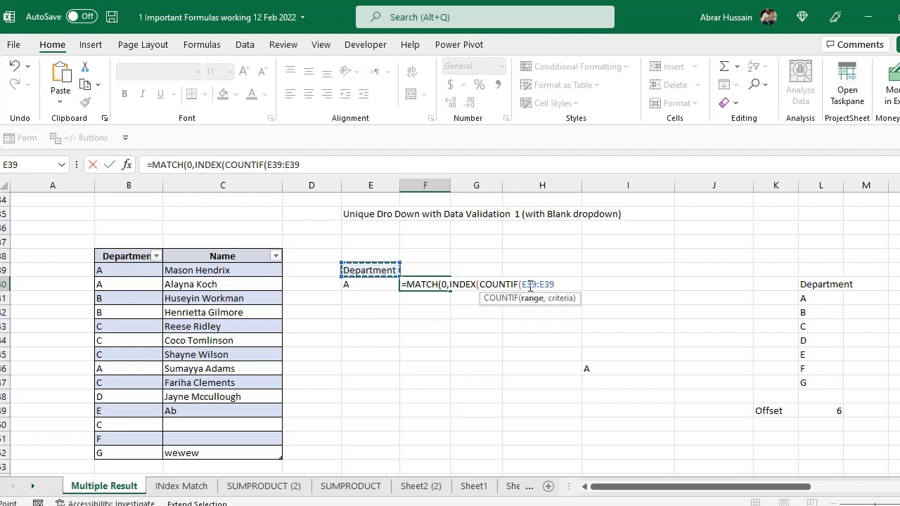
double_click(530, 285)
left_click(529, 284)
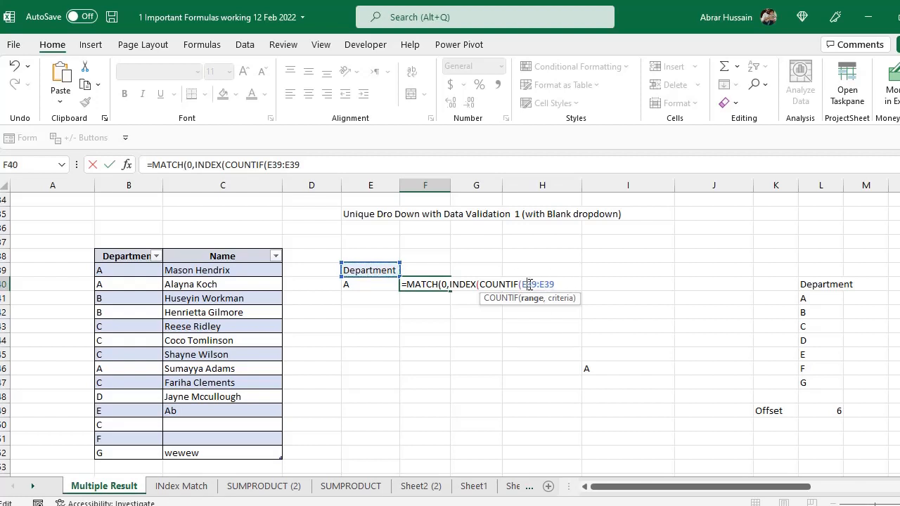
key("F4")
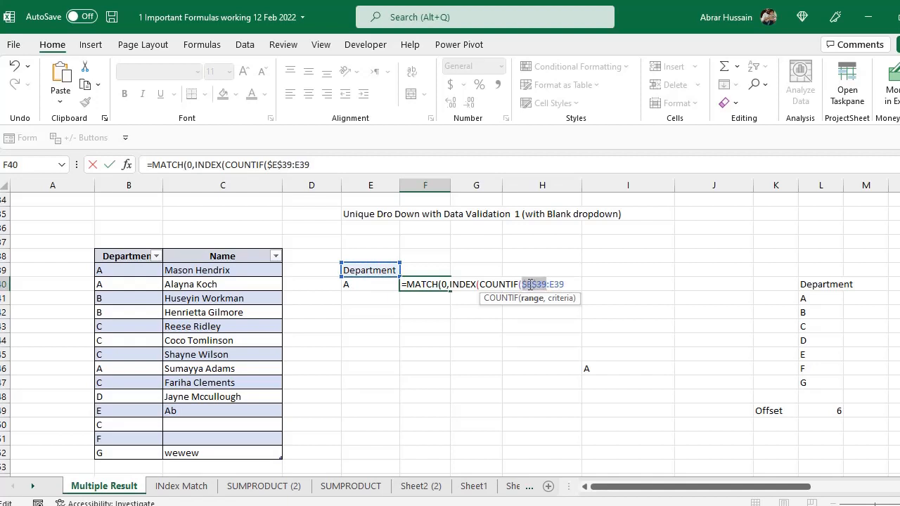
left_click(560, 284)
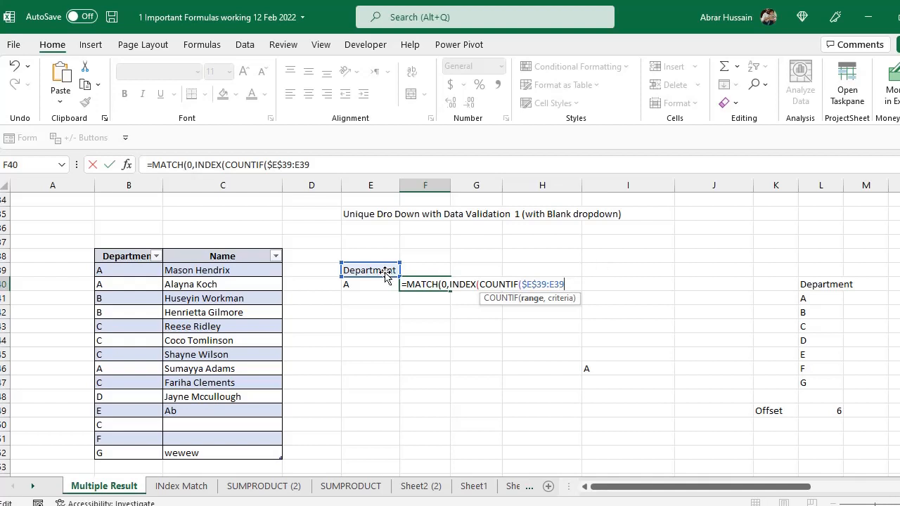
type(",")
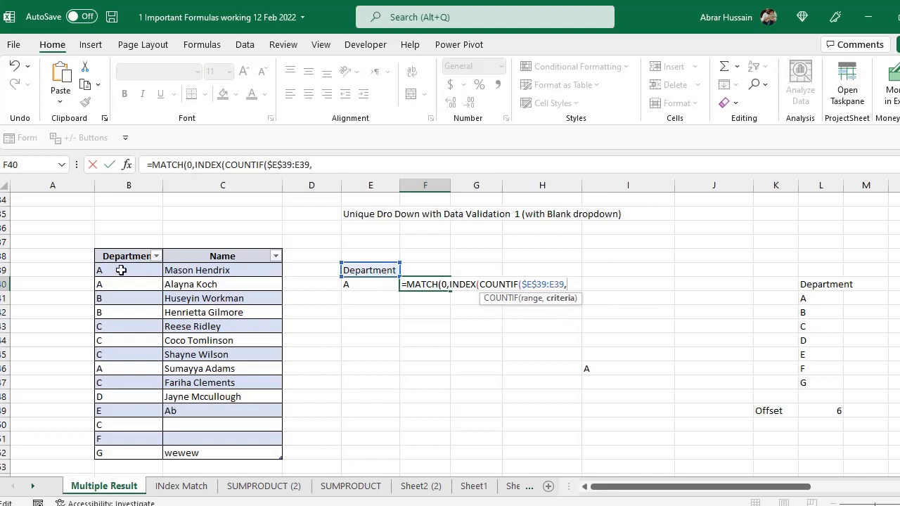
Step: Use MainDB[Department] as the COUNTIF criteria and close the nested INDEX with its row and column arguments left empty
left_click_drag(121, 270, 120, 446)
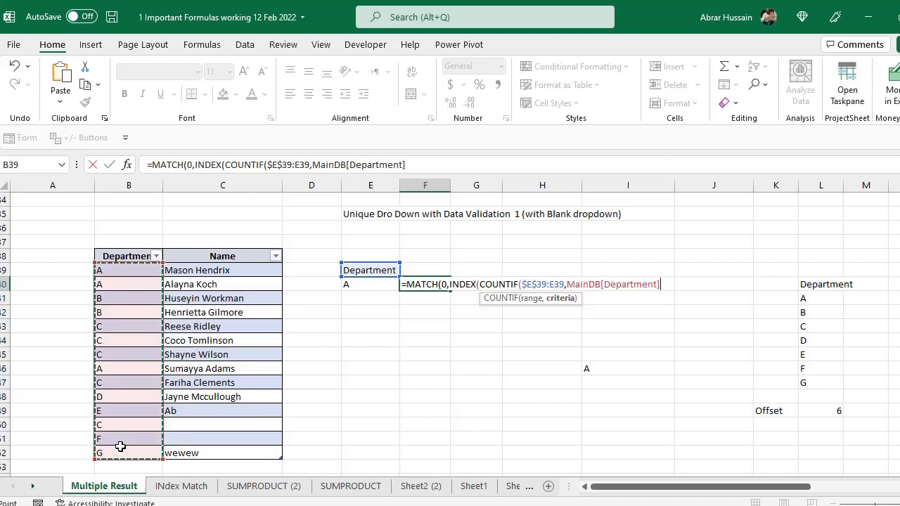
type(")")
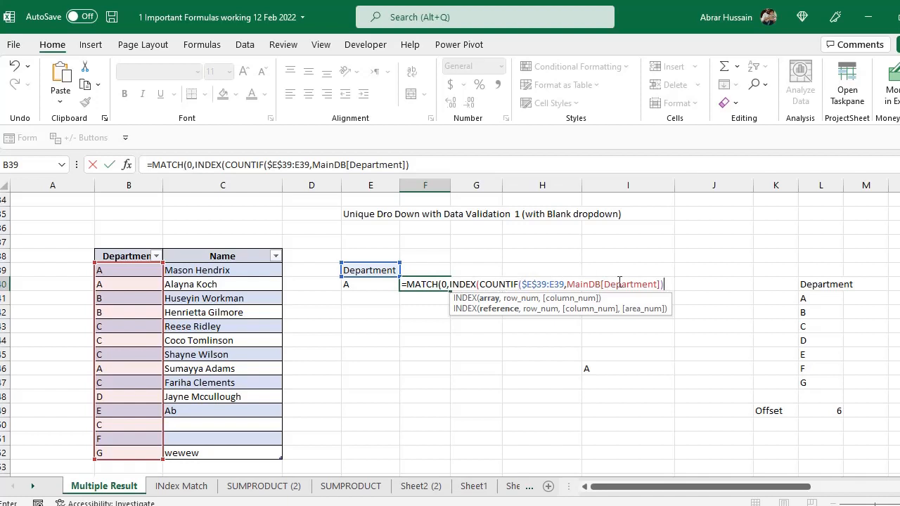
type(",")
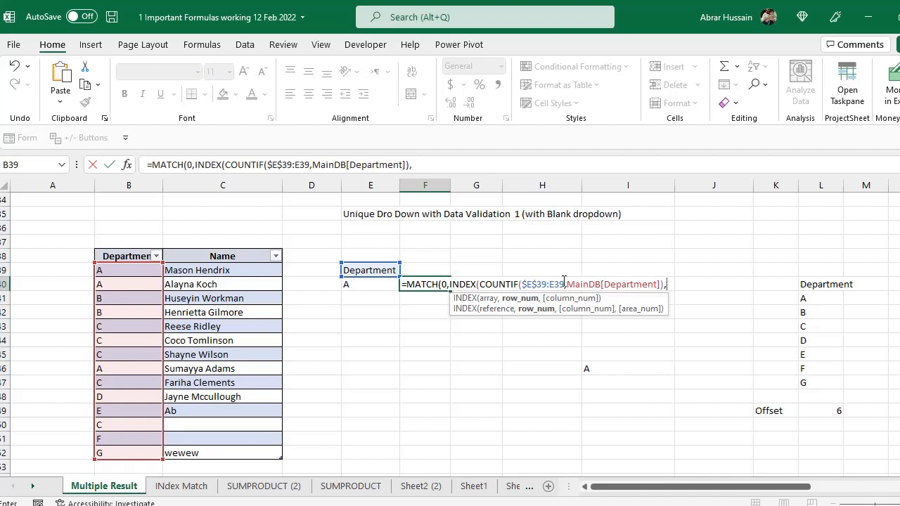
type(",")
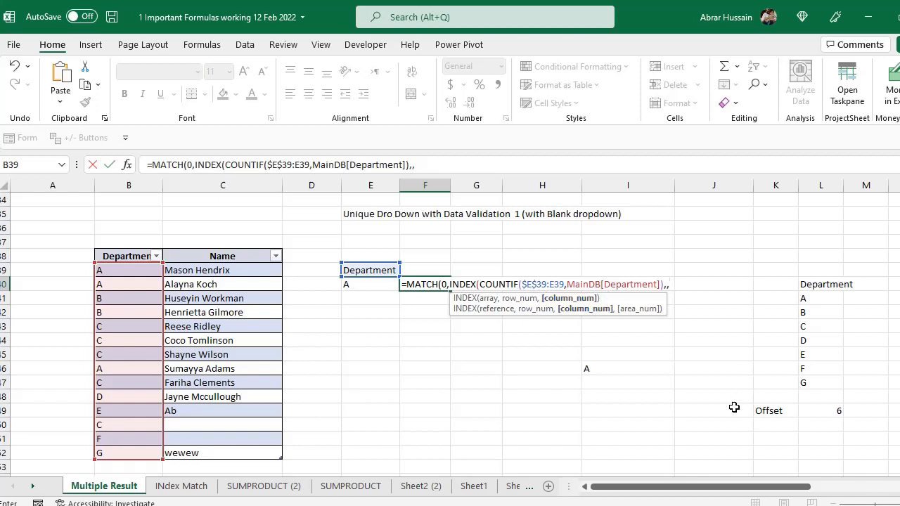
type(")")
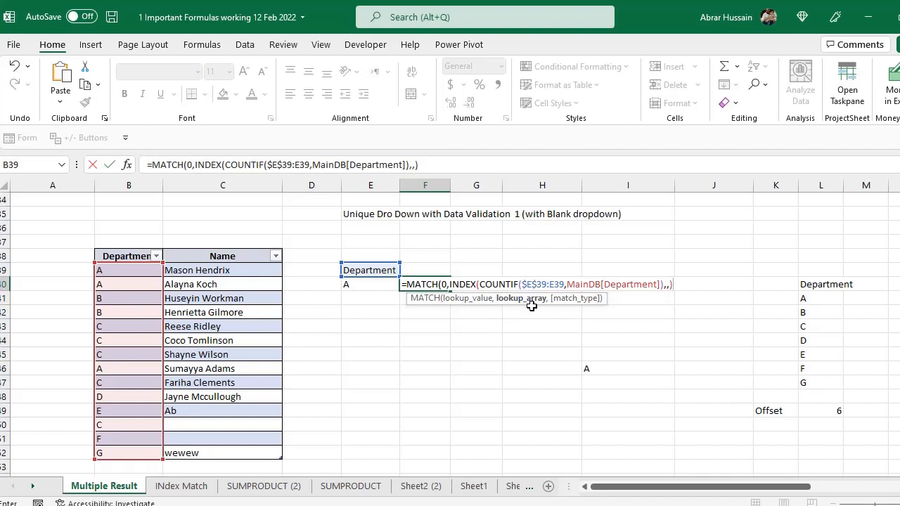
Step: Complete the MATCH formula in F40 with the exact match type 0 and enter it
type(",")
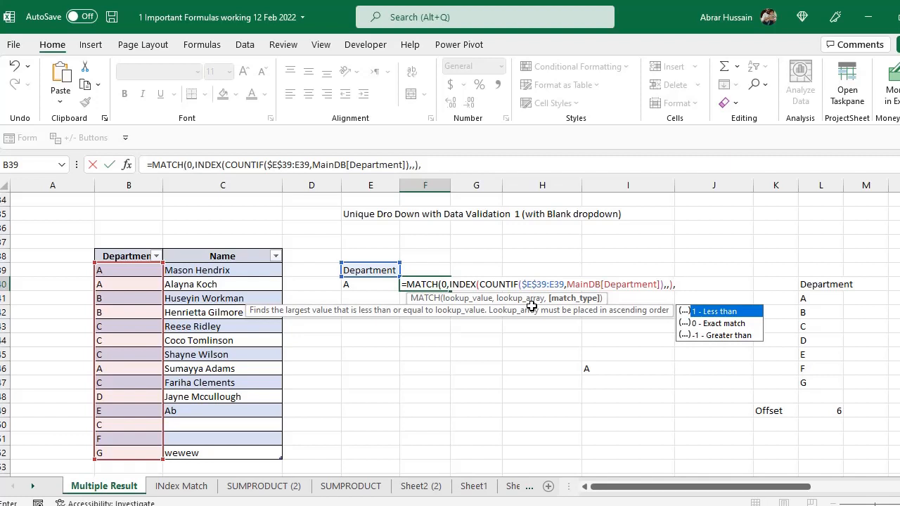
double_click(707, 324)
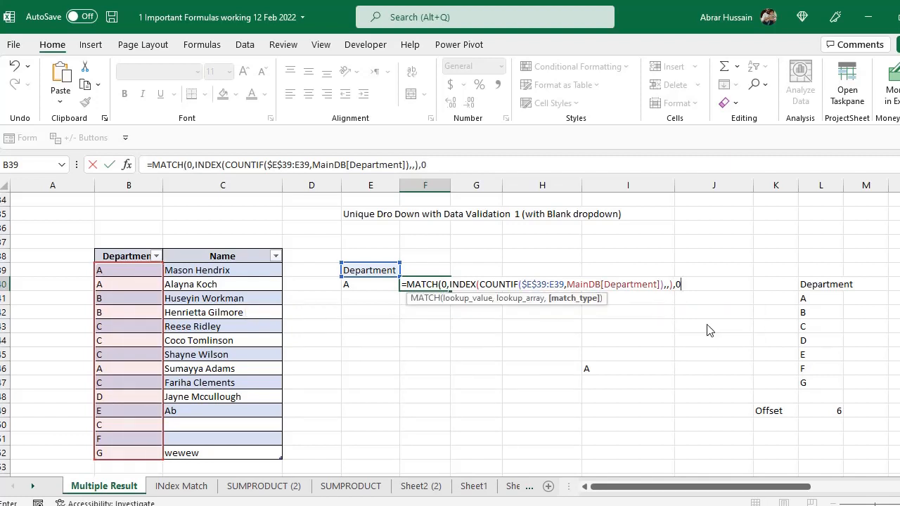
type(")")
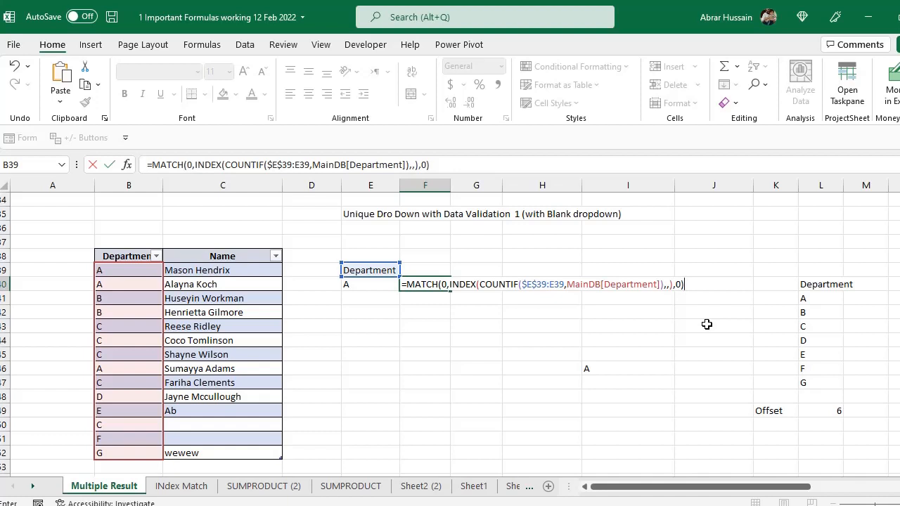
key("Return")
Step: Compare the MATCH formula in F40 with the row number argument of the INDEX formula in E40
key("Up")
key("F2")
key("Escape")
key("F2")
key("Escape")
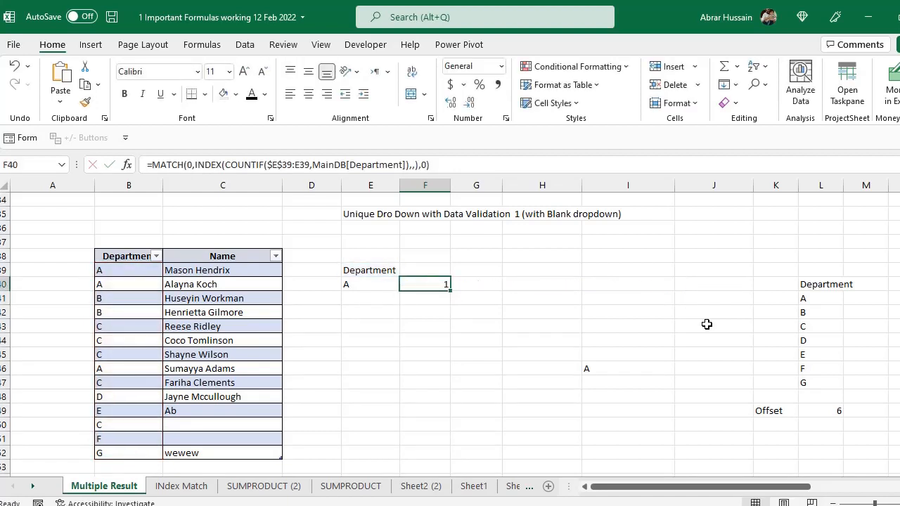
double_click(345, 287)
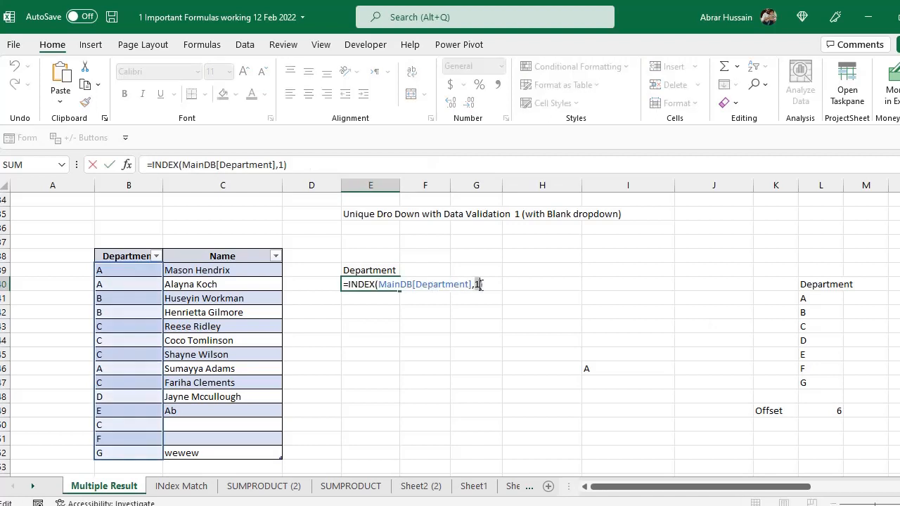
key("Escape")
key("Right")
key("F2")
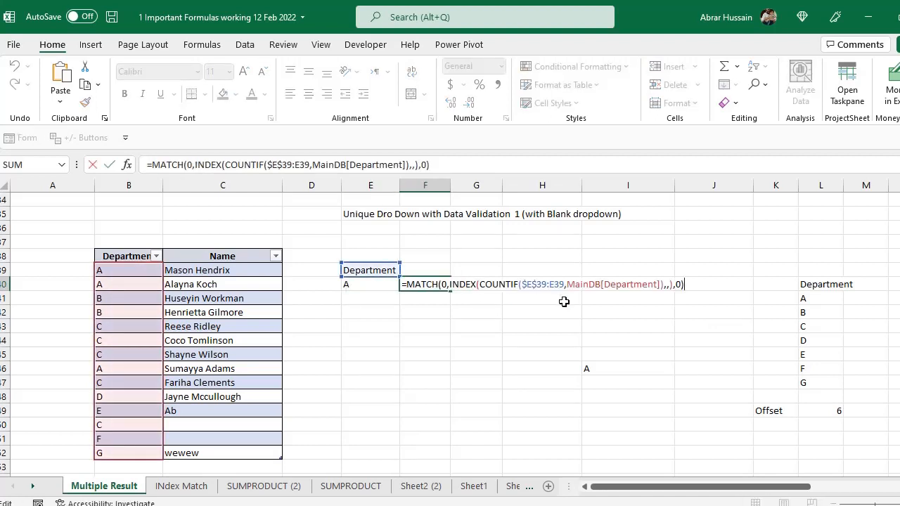
key("Escape")
Step: Copy the MATCH formula from F40 into F41 and compare the COUNTIF ranges of both cells
key("ctrl+c")
key("Down")
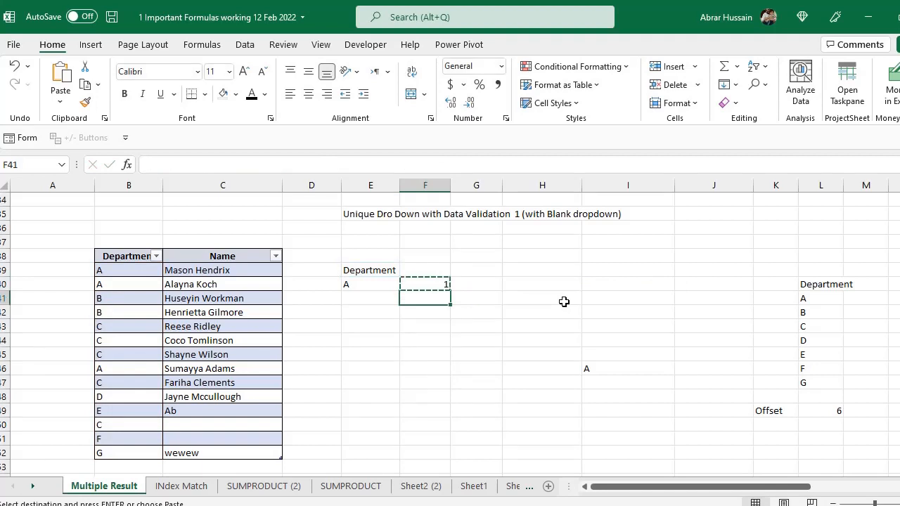
key("ctrl+v")
key("F2")
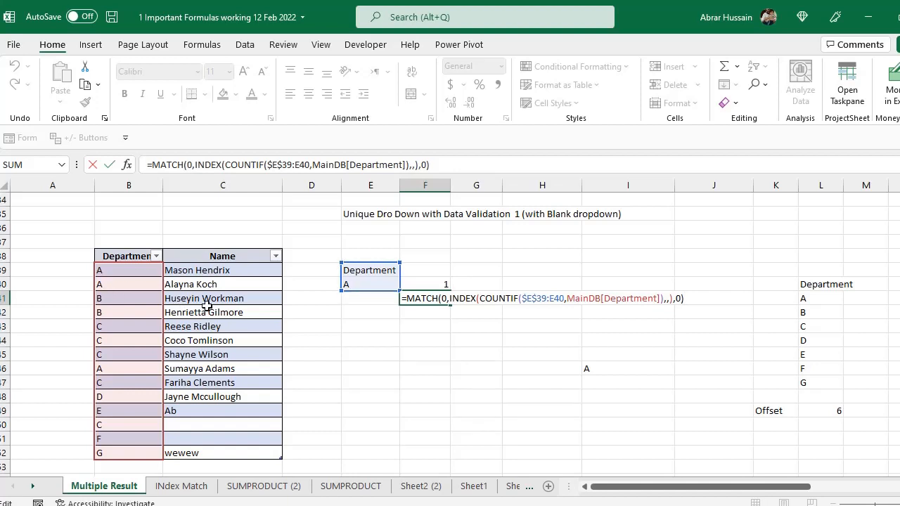
key("Escape")
key("Up")
key("F2")
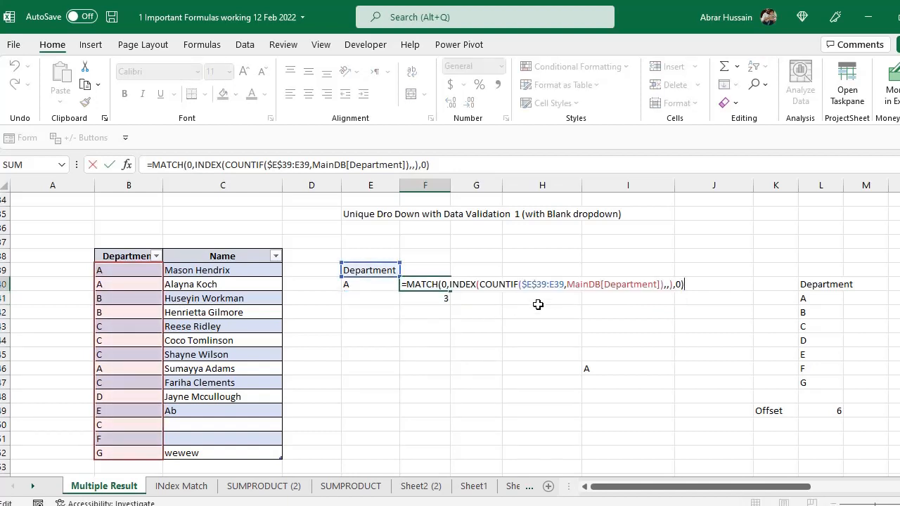
Step: Clear the copied MATCH formula from F41
key("Escape")
key("Down")
key("Delete")
Step: Copy the whole MATCH expression from the formula in F40, without its equals sign
key("Up")
key("F2")
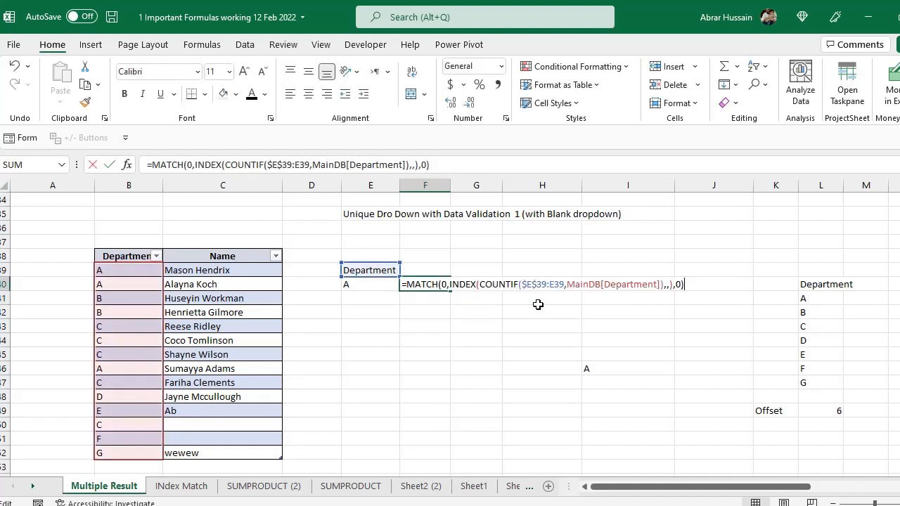
key("ctrl+shift+Left")
key("ctrl+shift+Left")
key("ctrl+shift+Left")
key("ctrl+shift+Left")
key("ctrl+shift+Left")
key("ctrl+shift+Left")
key("ctrl+shift+Left")
key("ctrl+shift+Left")
key("ctrl+shift+Left")
key("ctrl+shift+Left")
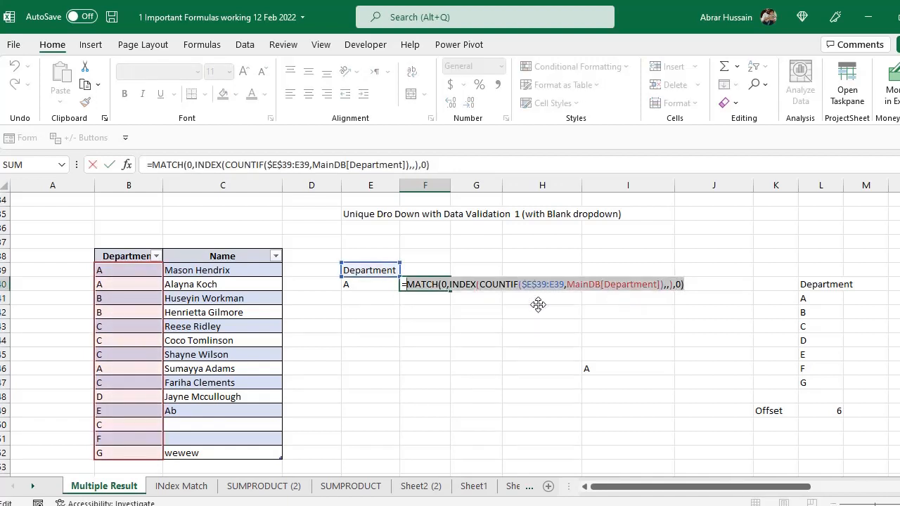
key("ctrl+c")
key("Return")
Step: Replace the row number 1 in E40's INDEX formula with the copied MATCH expression
key("Up")
key("Left")
key("F2")
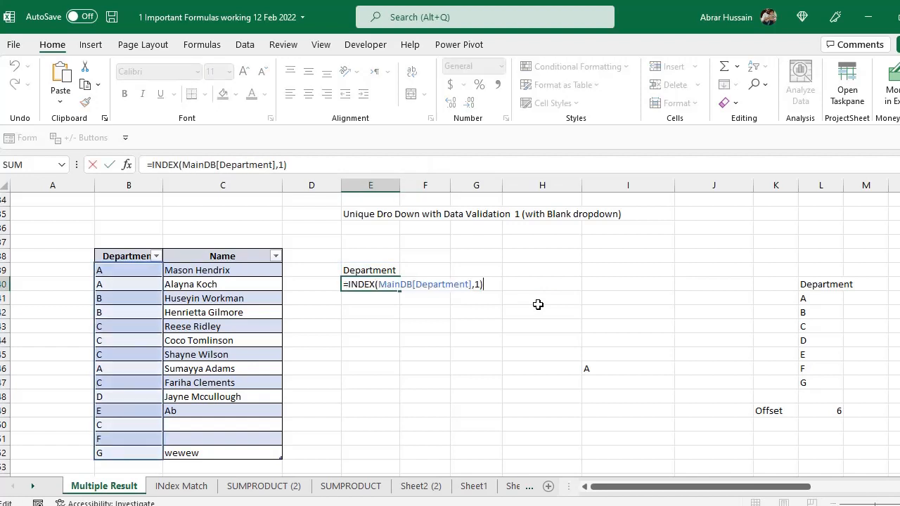
key("Left")
key("BackSpace")
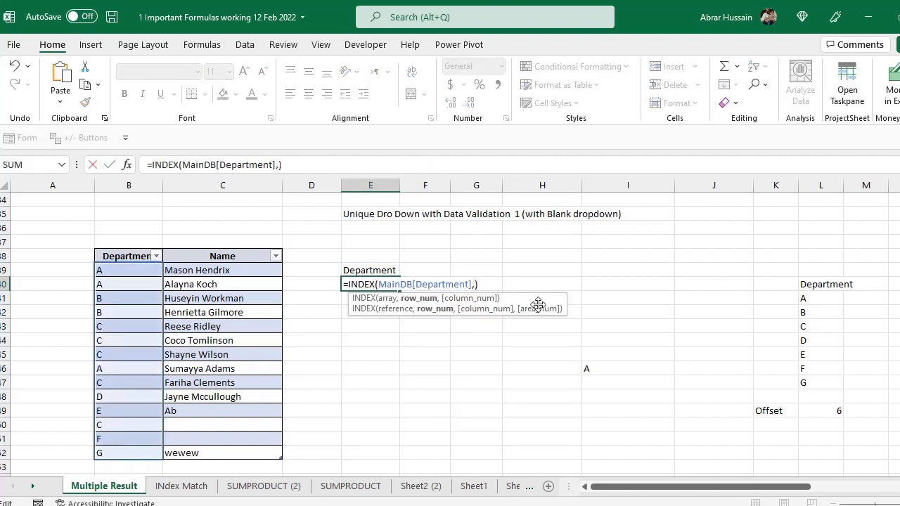
key("ctrl+v")
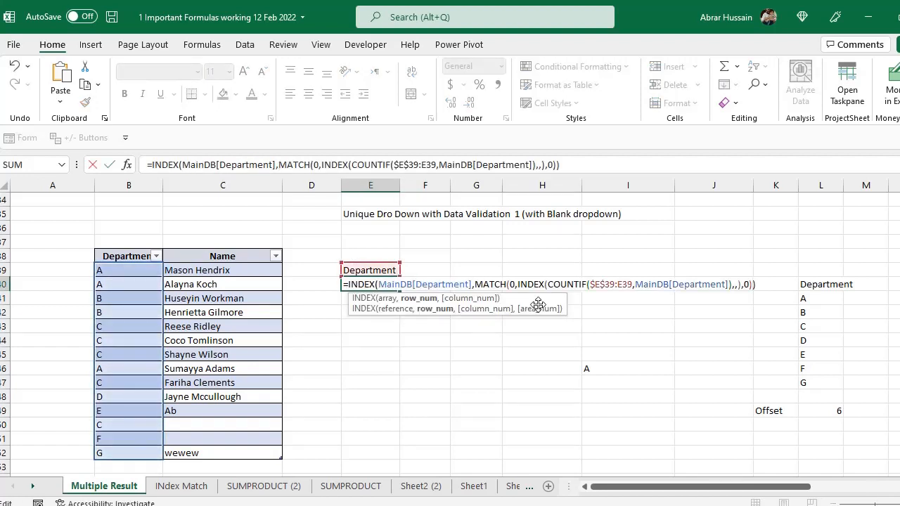
key("Return")
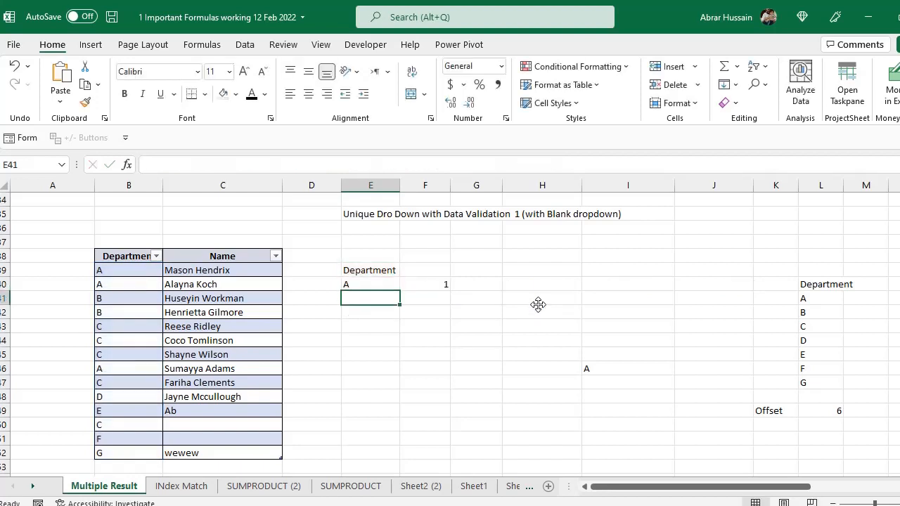
Step: Copy the combined INDEX and MATCH formula from E40 into each cell from E41 through E50
key("Up")
key("F2")
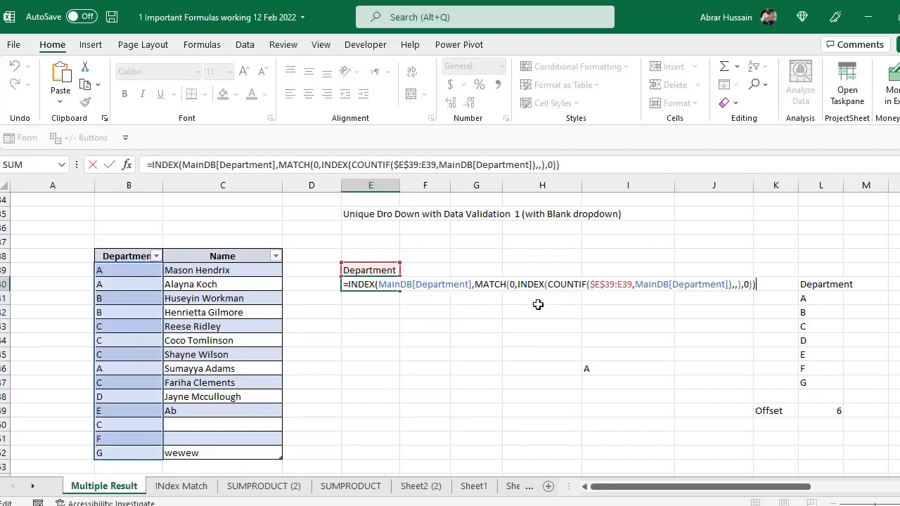
key("Escape")
key("ctrl+c")
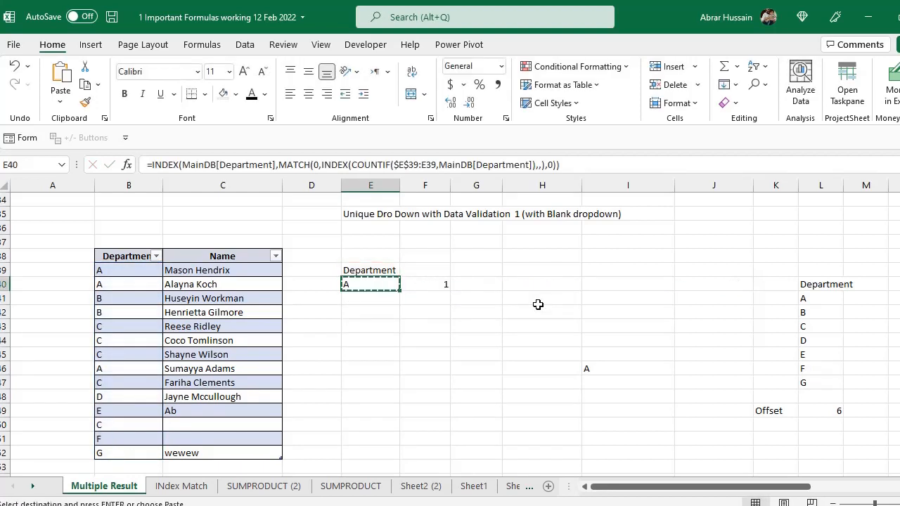
key("Down")
key("ctrl+v")
key("Down")
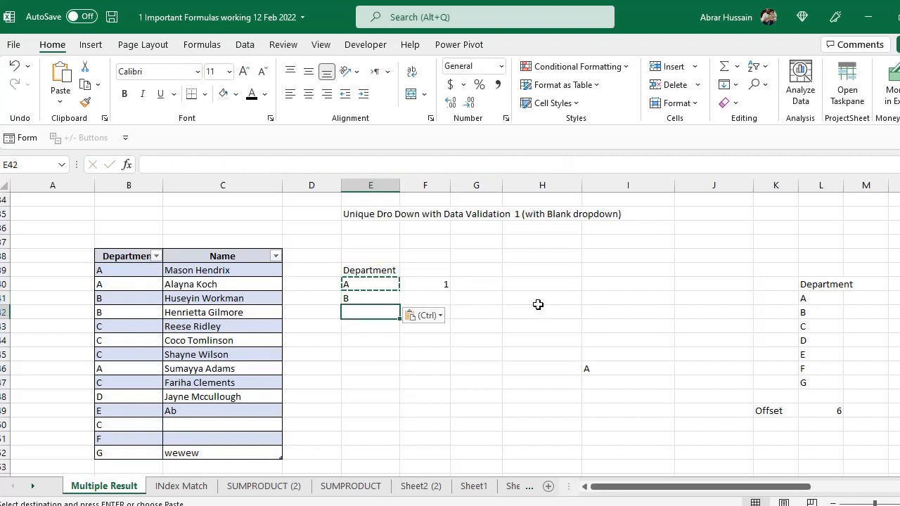
key("ctrl+v")
key("Down")
key("ctrl+v")
key("Down")
key("ctrl+v")
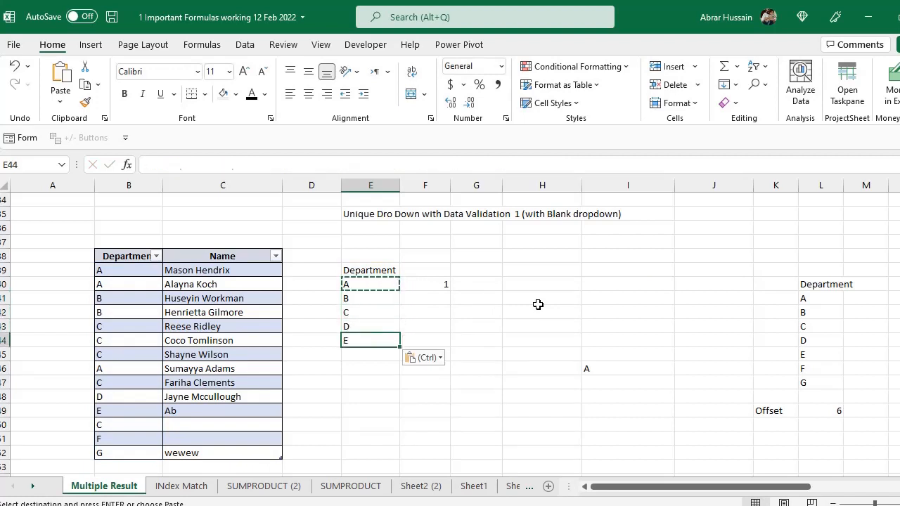
key("Down")
key("ctrl+v")
key("Down")
key("ctrl+v")
key("Down")
key("ctrl+v")
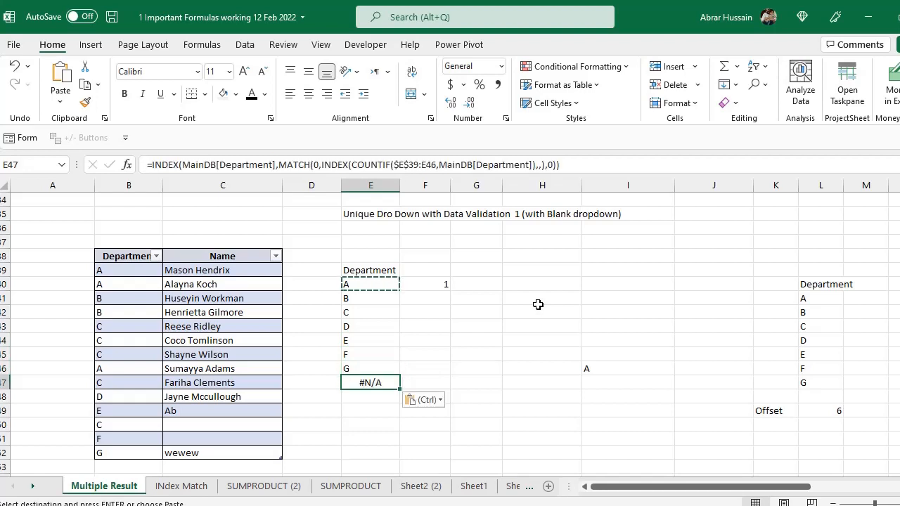
key("Down")
key("ctrl+v")
key("Down")
key("ctrl+v")
key("Down")
key("ctrl+v")
key("Down")
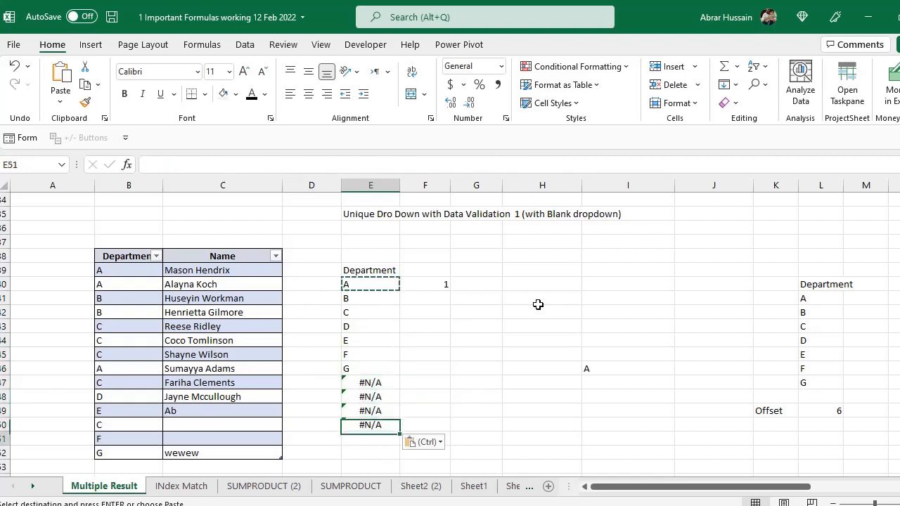
Step: Extend the combined INDEX, MATCH and COUNTIF formula into each cell from E51 through E54
key("ctrl+v")
scroll(399, 397, "down", 1)
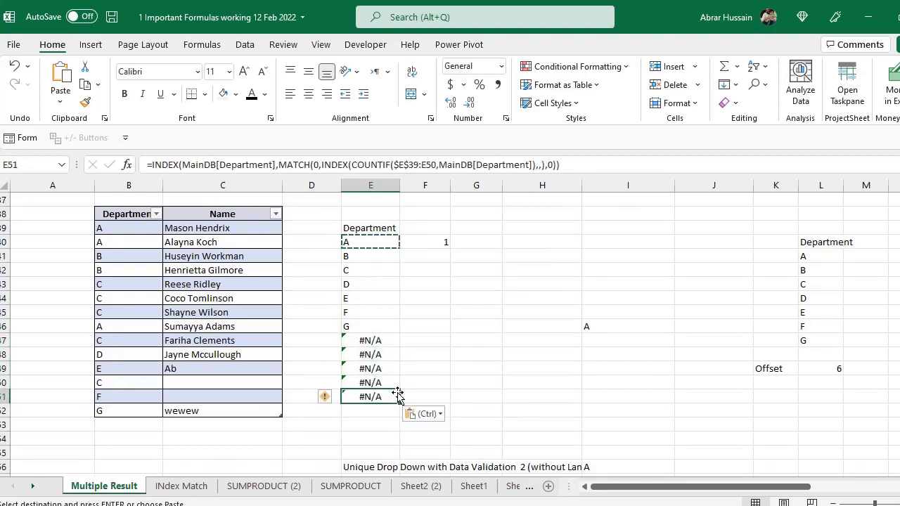
left_click(369, 241)
left_click_drag(370, 241, 369, 385)
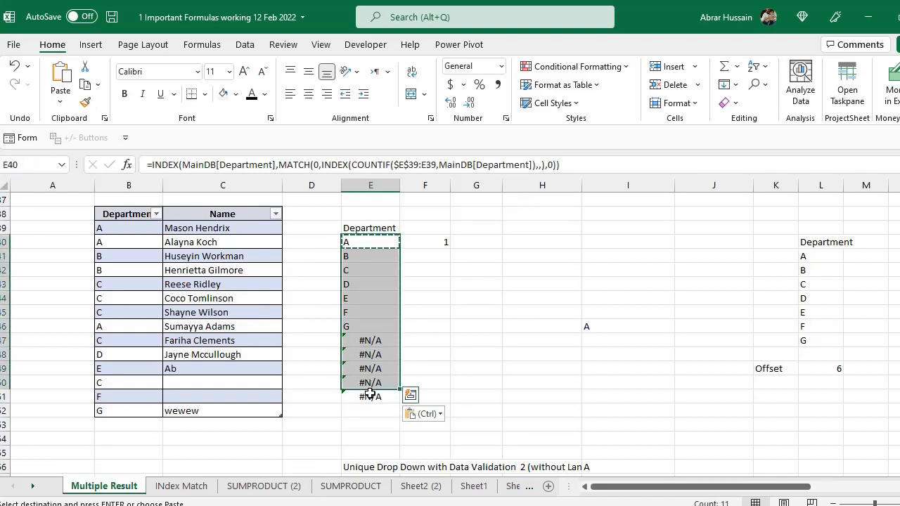
key("ctrl+Down")
key("ctrl+c")
key("Down")
key("ctrl+v")
key("Down")
key("ctrl+v")
key("Down")
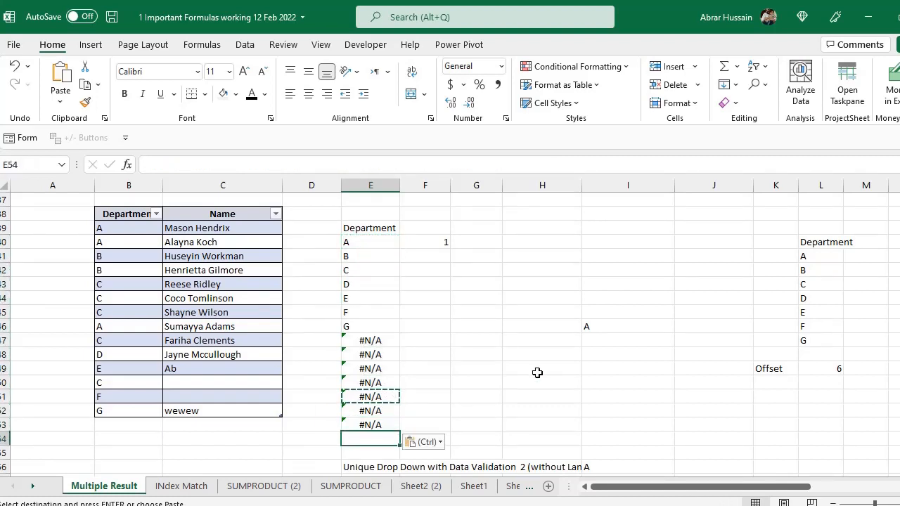
key("ctrl+v")
scroll(401, 340, "down", 1)
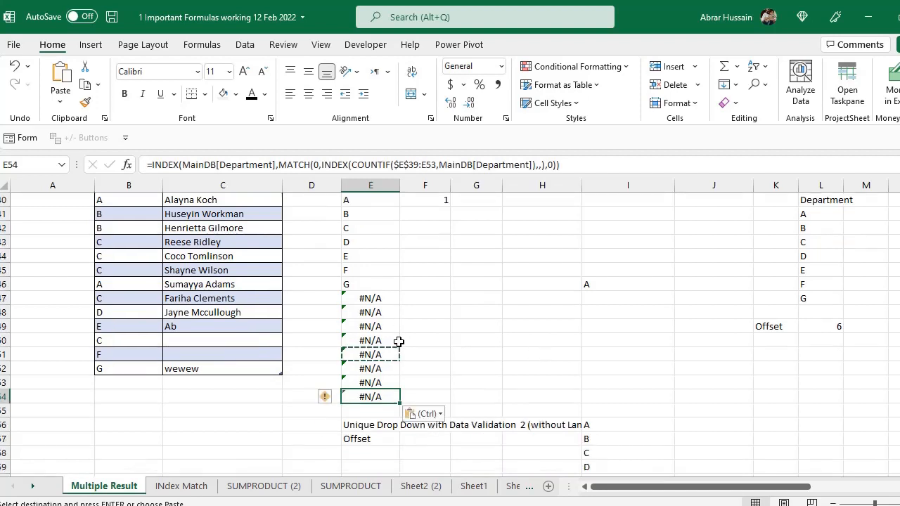
Step: Look over the department list from E39 through E54 and the drop-down cell E37 above it
scroll(284, 338, "up", 1)
key("Right")
key("Right")
key("Right")
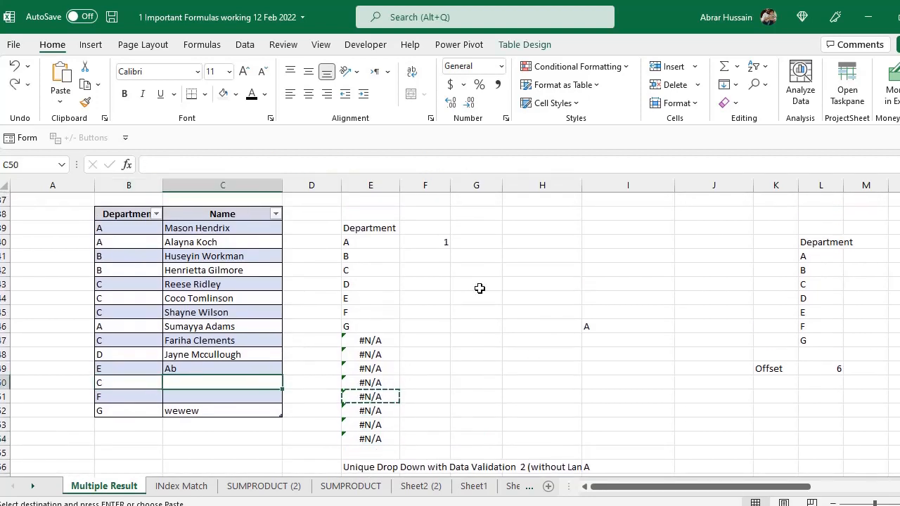
key("Up")
key("Up")
key("Up")
key("Up")
key("Up")
key("Up")
key("Up")
key("Up")
key("Up")
key("Up")
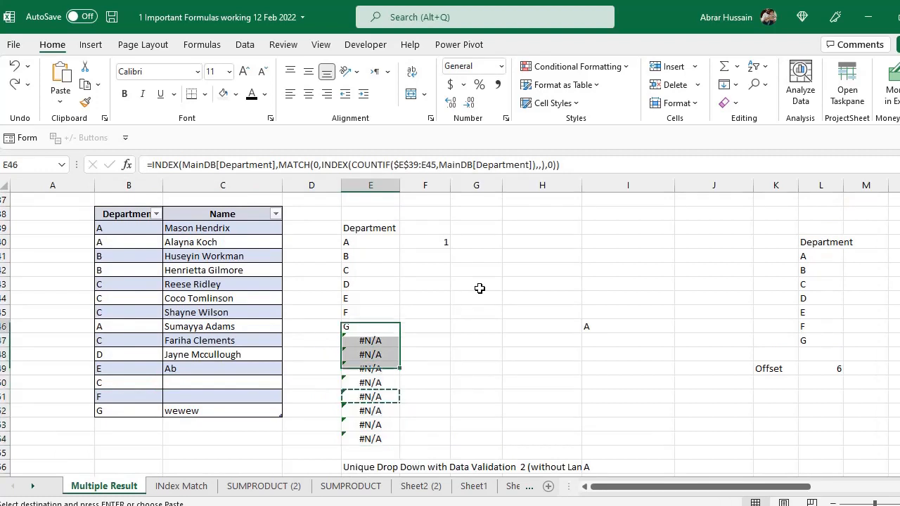
key("Up")
key("ctrl+shift+Down")
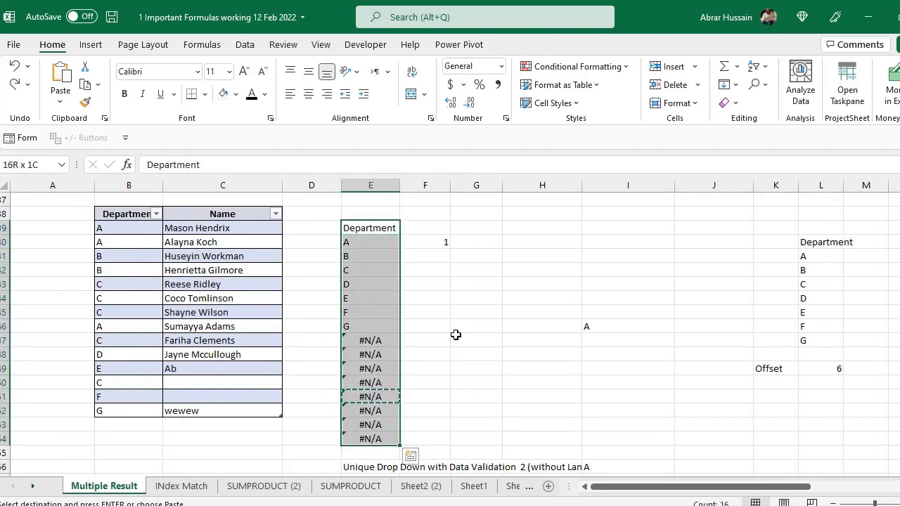
scroll(455, 334, "up", 2)
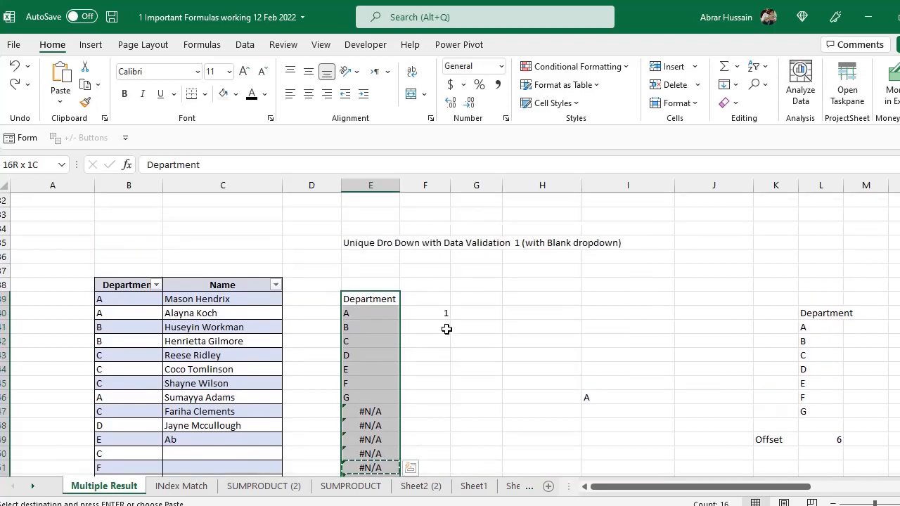
left_click(379, 278)
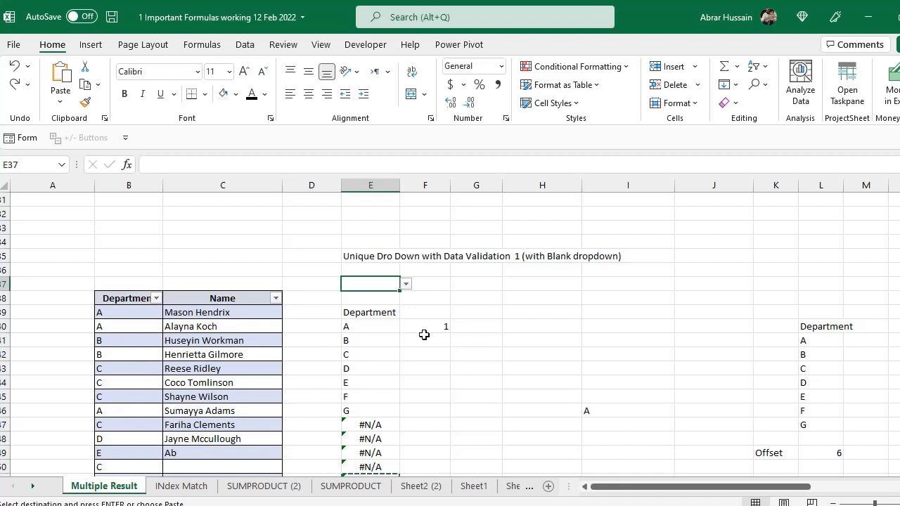
scroll(113, 348, "down", 2)
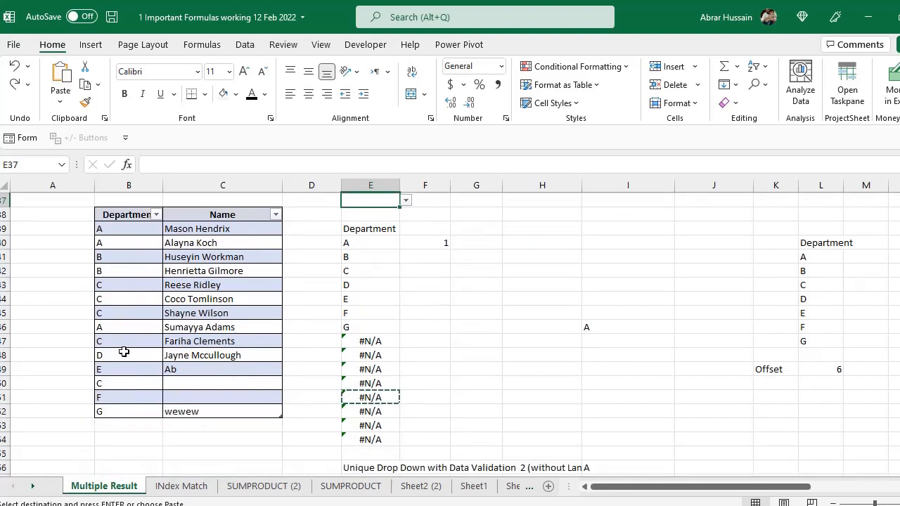
scroll(408, 260, "up", 1)
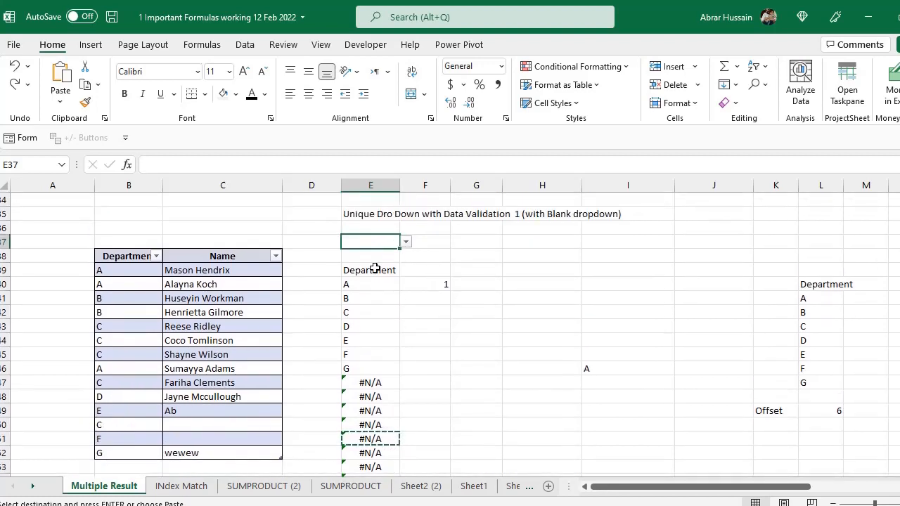
Step: Inspect the formulas in E40 through E46 and in the cells after the last department, E47 through E54
left_click(373, 270)
scroll(396, 343, "down", 1)
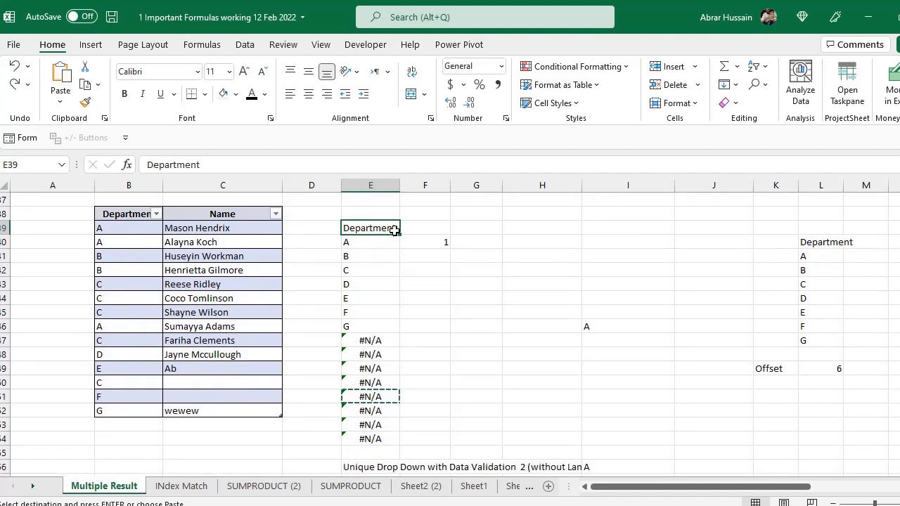
left_click(372, 309)
left_click(370, 329)
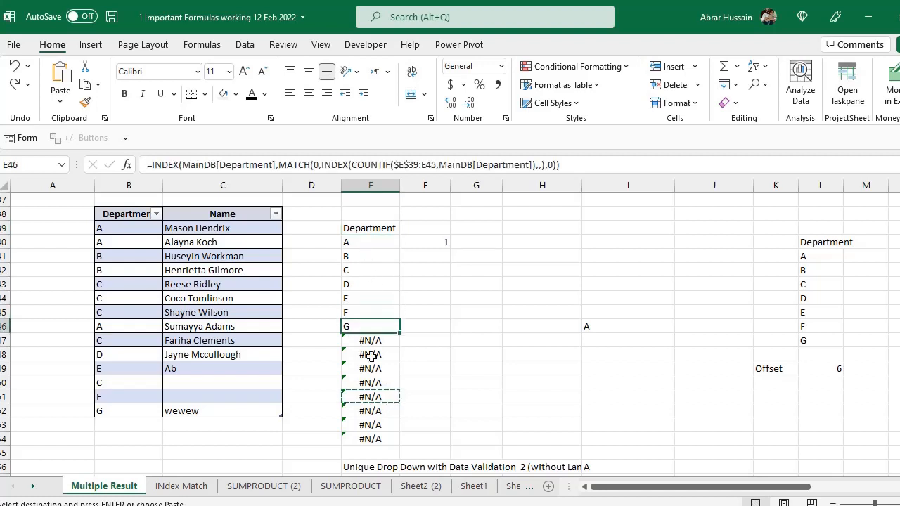
left_click(371, 356)
left_click(381, 395)
left_click(370, 355)
left_click_drag(366, 338, 364, 325)
left_click(364, 292)
left_click(362, 241)
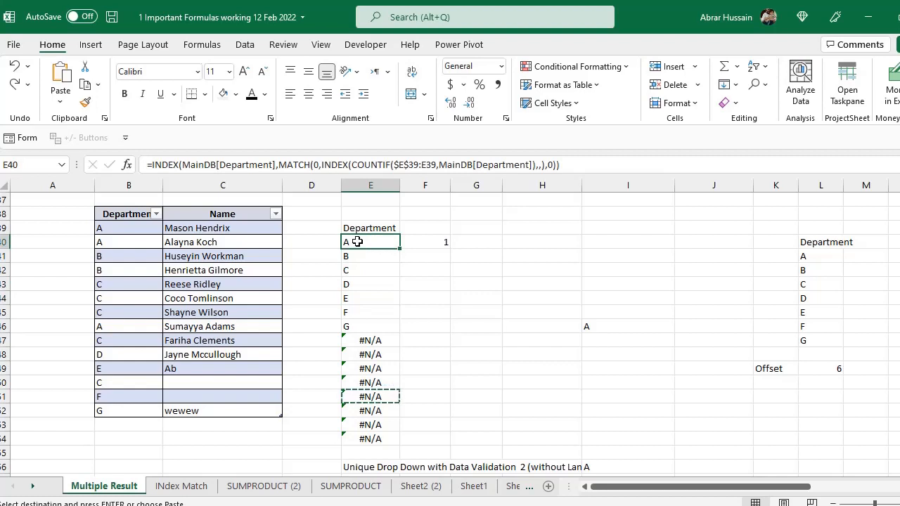
left_click(360, 257)
left_click(362, 270)
left_click(362, 298)
left_click(366, 326)
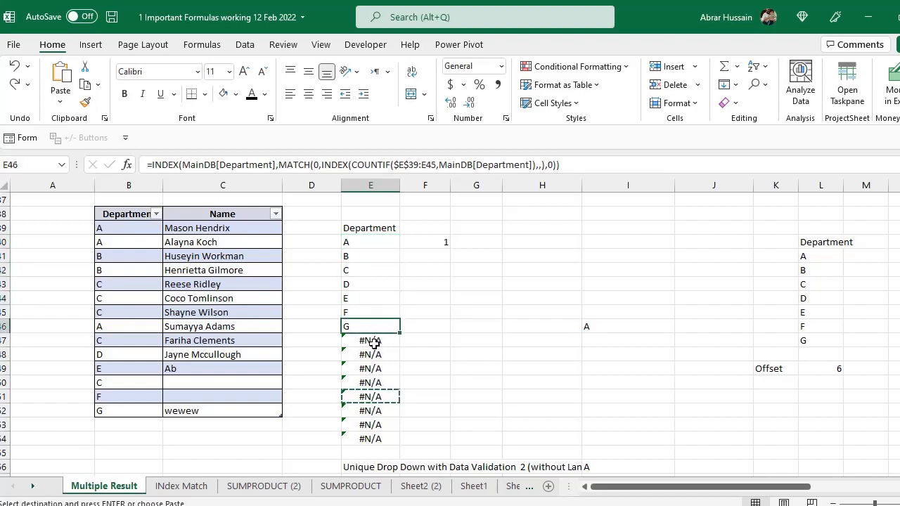
left_click_drag(374, 341, 388, 437)
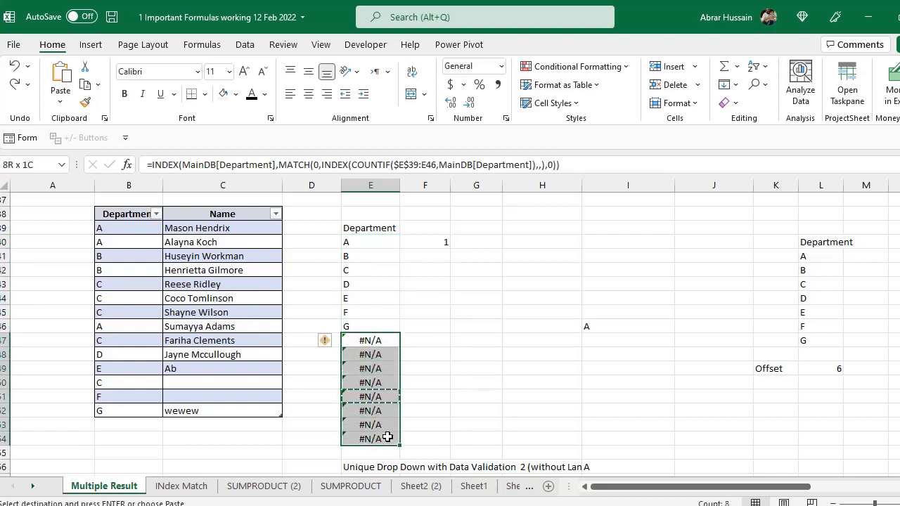
left_click_drag(378, 340, 378, 436)
Step: Wrap the formula in E40 in IFERROR, with an empty string "" as the value if error
left_click(378, 239)
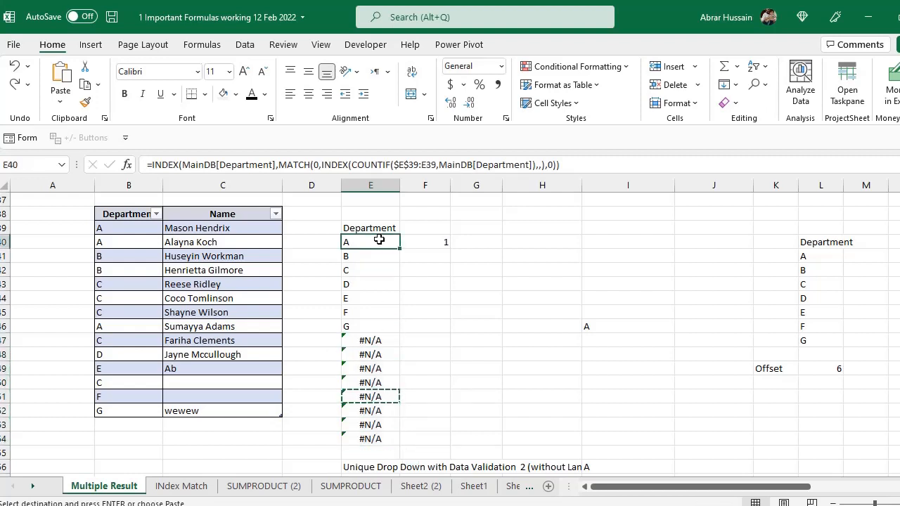
double_click(378, 240)
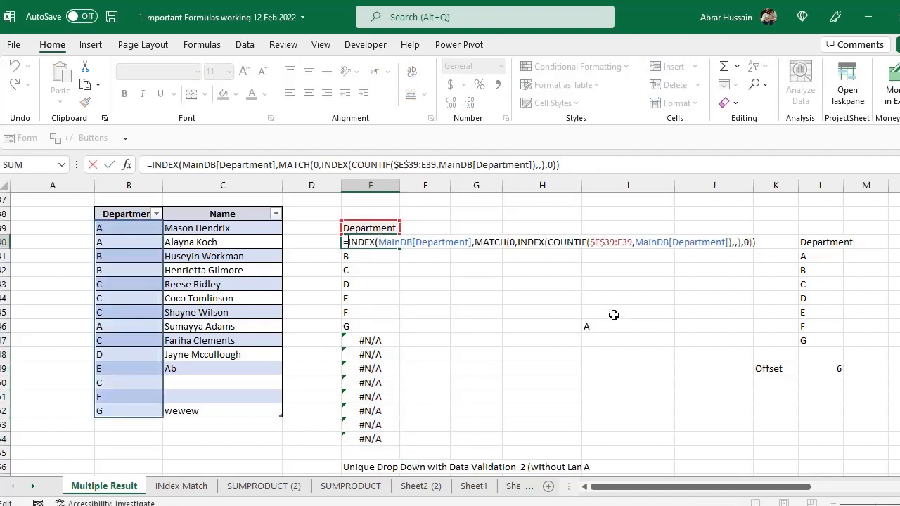
type("IFERROR")
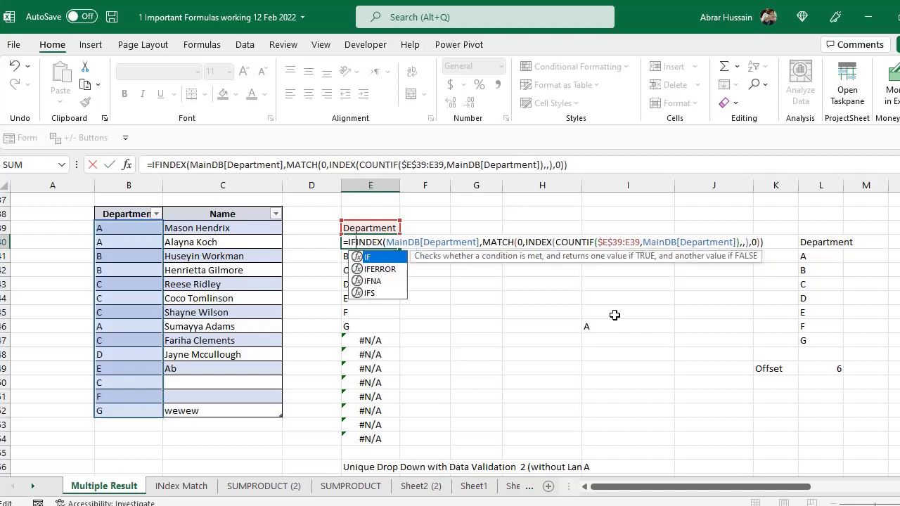
type("(")
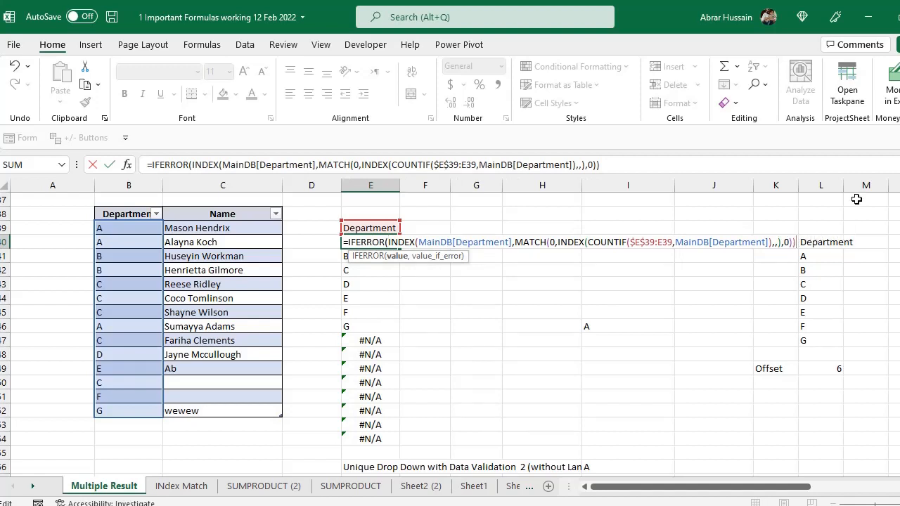
type(",")
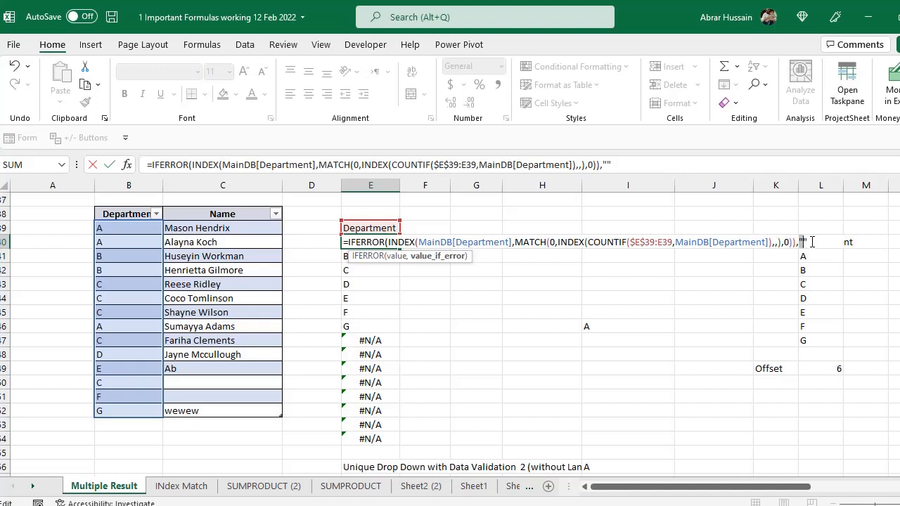
left_click(827, 239)
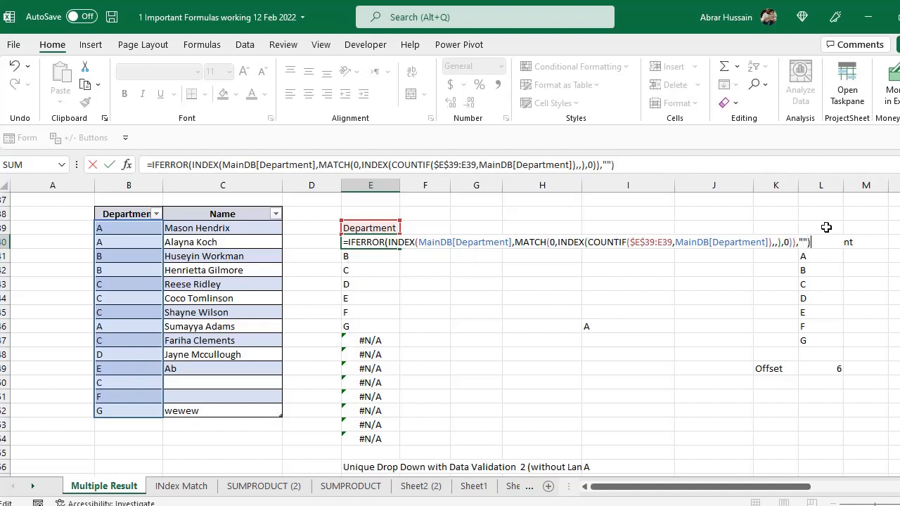
key("Return")
Step: Copy the IFERROR-wrapped formula from E40 into each cell from E41 through E54
key("Up")
key("ctrl+c")
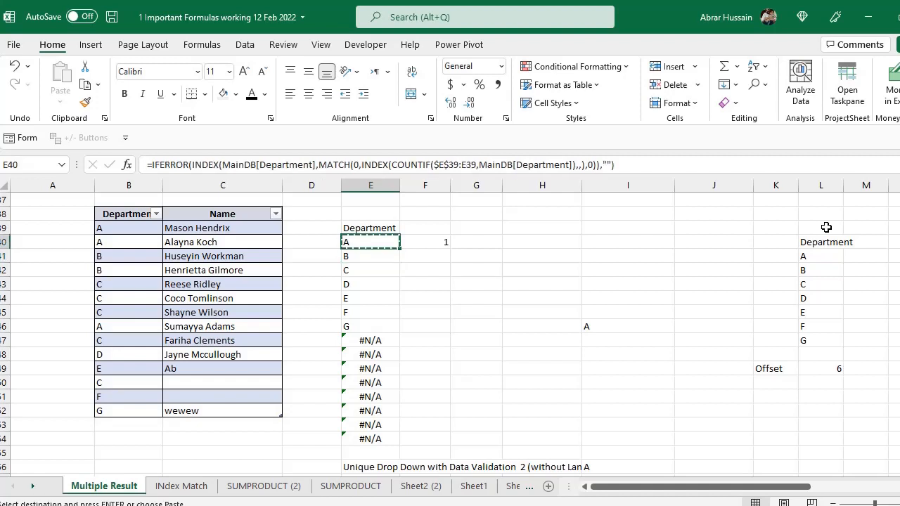
key("Down")
key("ctrl+v")
key("Down")
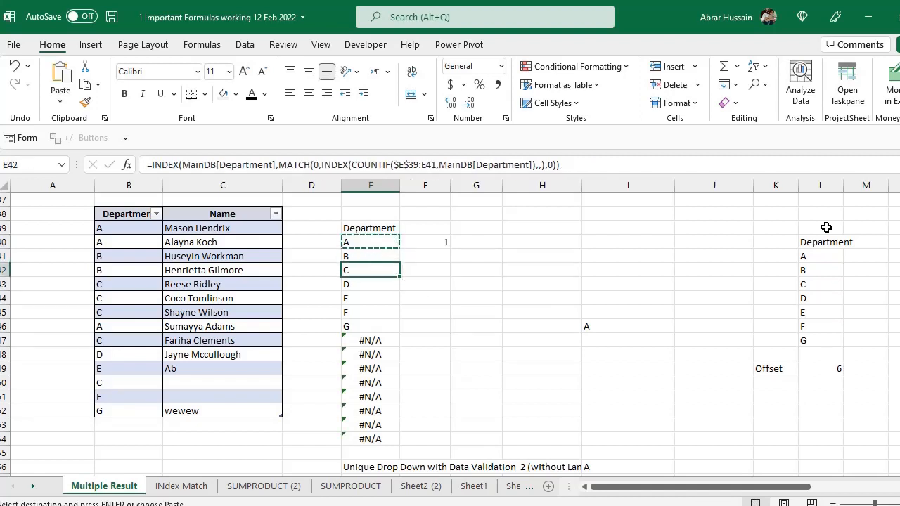
key("ctrl+v")
key("Down")
key("ctrl+v")
key("Down")
key("ctrl+v")
key("Down")
key("ctrl+v")
key("Down")
key("Down")
key("ctrl+v")
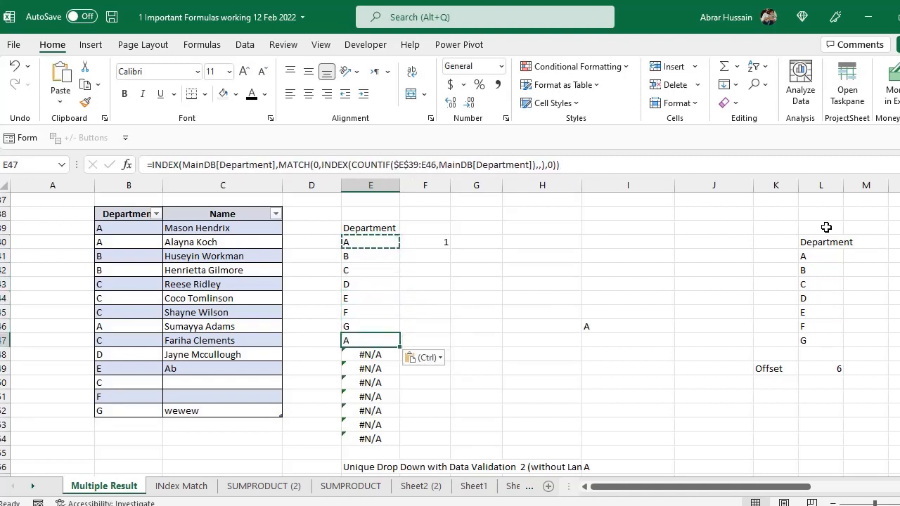
key("Down")
key("ctrl+v")
key("Down")
key("ctrl+v")
key("Down")
key("ctrl+v")
key("Down")
key("ctrl+v")
key("ctrl+v")
key("Down")
key("ctrl+v")
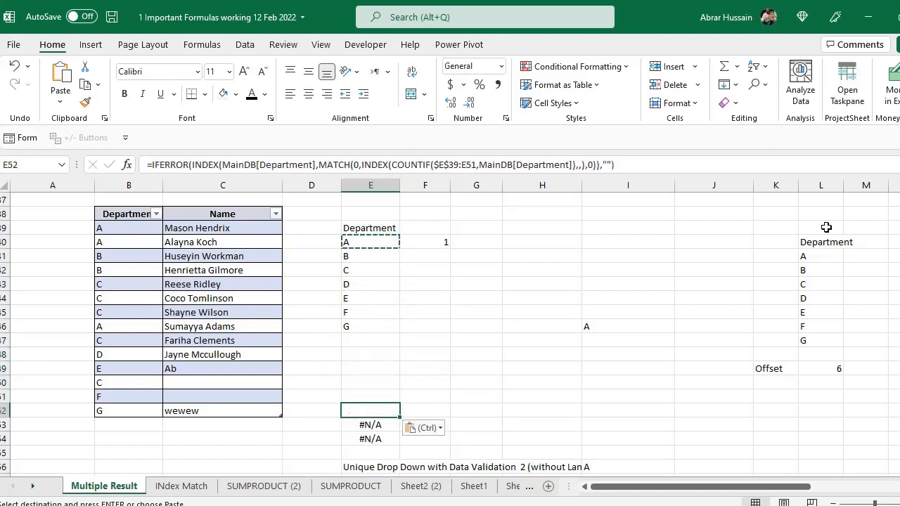
key("Down")
key("ctrl+v")
Step: Check the copied IFERROR formulas and their COUNTIF ranges cell by cell from E47 through E54
key("Up")
key("Up")
key("Up")
key("Up")
key("Up")
key("Up")
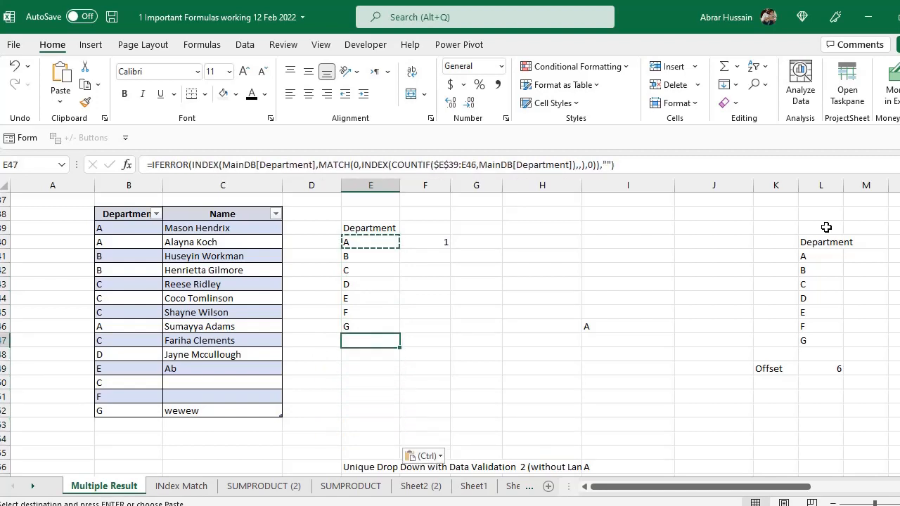
key("Up")
key("Down")
key("F2")
key("Escape")
key("Down")
key("F2")
key("Escape")
key("Down")
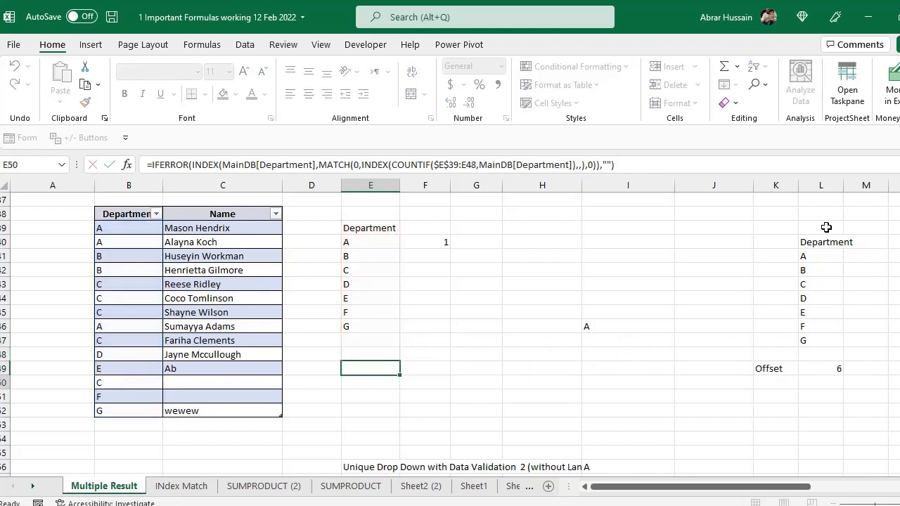
key("F2")
key("Escape")
key("Down")
key("Down")
key("F2")
key("Escape")
key("Down")
key("F2")
key("Escape")
key("Down")
key("F2")
key("Escape")
key("Down")
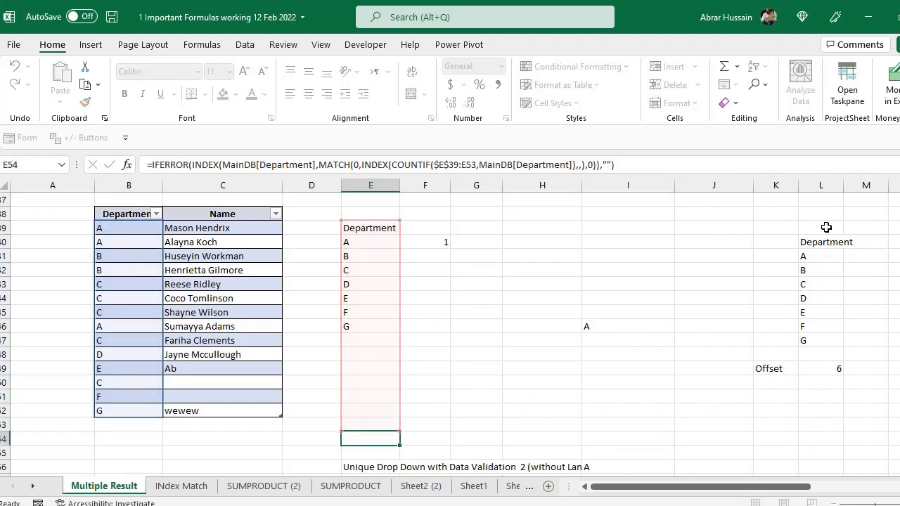
Step: Examine the COUNTIF range $E$39:E39 inside the IFERROR formula in E40 without changing it
key("Up")
key("Up")
key("Up")
key("Up")
key("Up")
key("Up")
key("Up")
key("Up")
key("Up")
key("Up")
key("Up")
key("Up")
key("Up")
key("Up")
key("F2")
key("Left")
key("Left")
key("Left")
key("Left")
key("Left")
key("Left")
key("Left")
key("Left")
key("Left")
key("Left")
key("Left")
key("Left")
key("Left")
key("Left")
key("Left")
key("Left")
key("Left")
key("Left")
key("Left")
key("Left")
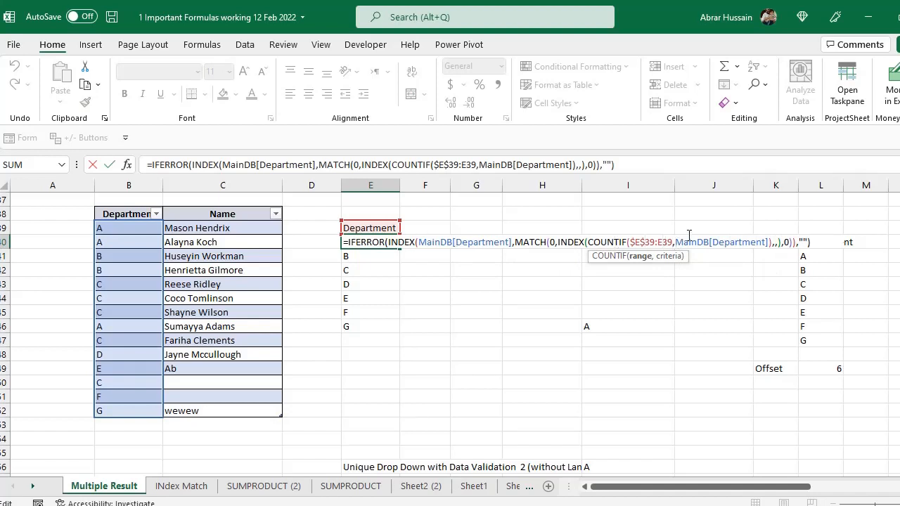
key("Escape")
Step: Check the COUNTIF ranges of the IFERROR formulas in the department list from E41 down to E49
key("Down")
key("F2")
key("Escape")
key("Down")
key("Down")
key("F2")
key("Escape")
key("Down")
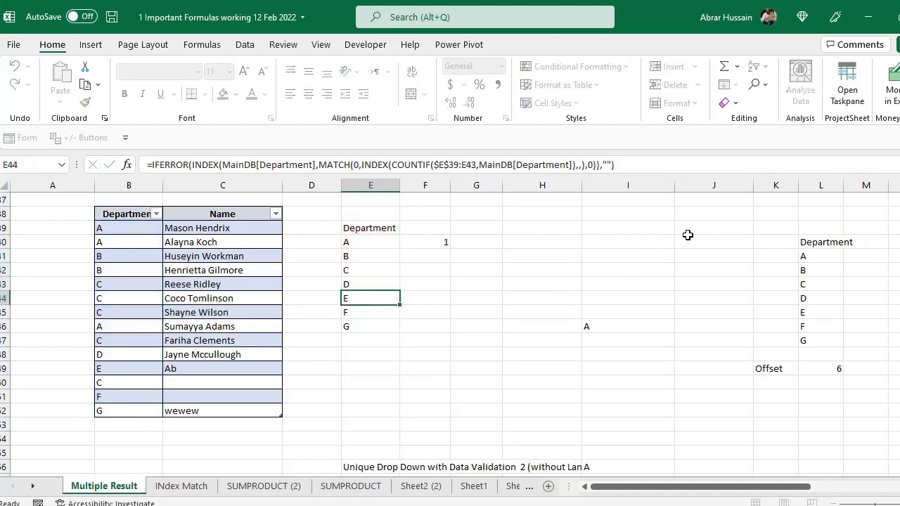
key("Down")
key("F2")
key("Escape")
key("Down")
key("F2")
key("Escape")
key("Down")
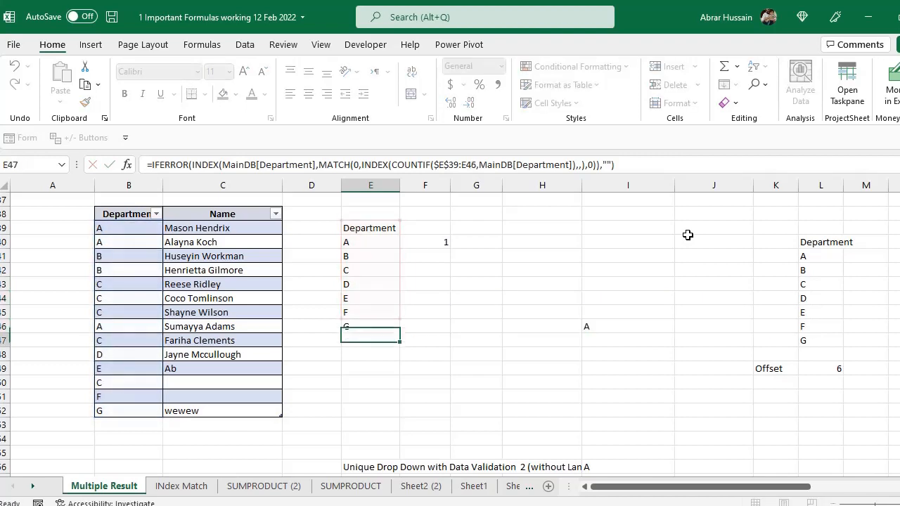
key("Escape")
key("Down")
key("F2")
key("Escape")
key("Down")
key("F2")
key("Escape")
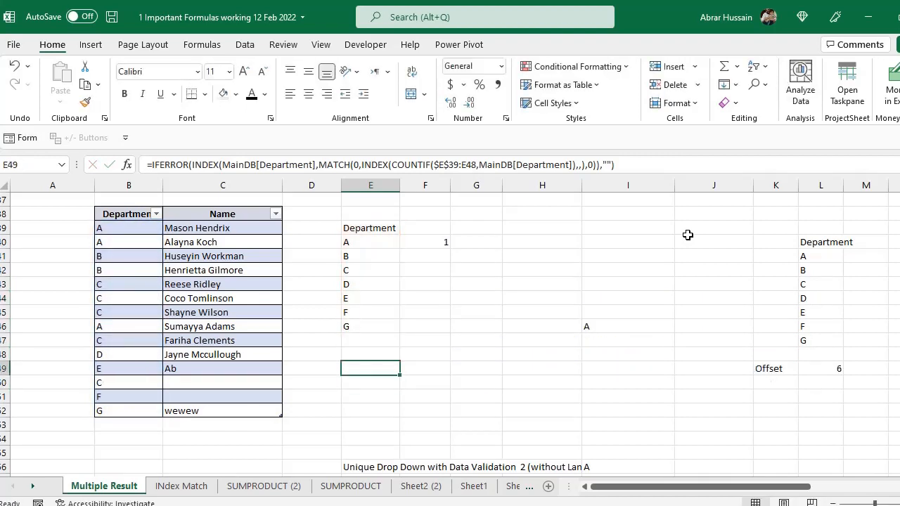
Step: Compare the COUNTIF ranges inside the formulas of E40 and E41 at the start of the department list
key("Up")
key("Up")
key("Up")
key("Up")
key("Up")
key("Up")
key("Up")
key("Up")
key("Up")
key("Up")
key("Up")
key("Down")
key("Down")
key("F2")
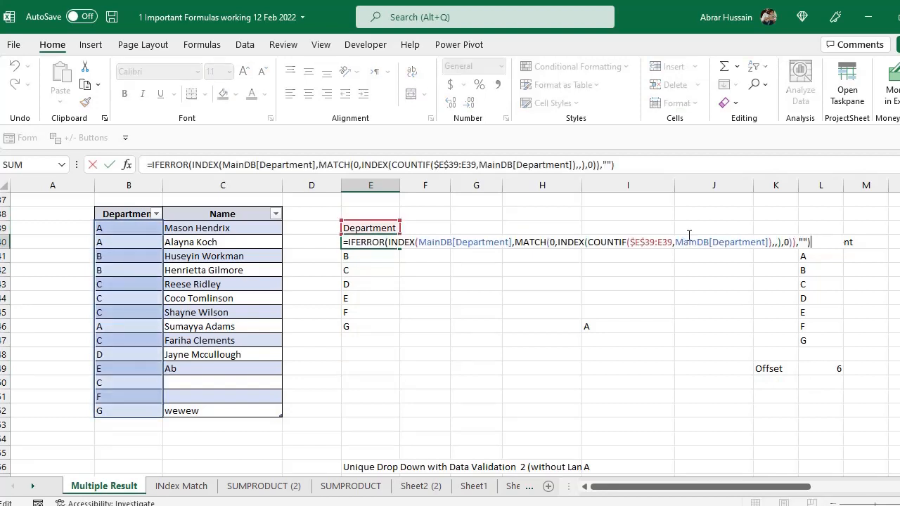
key("Escape")
key("Down")
key("F2")
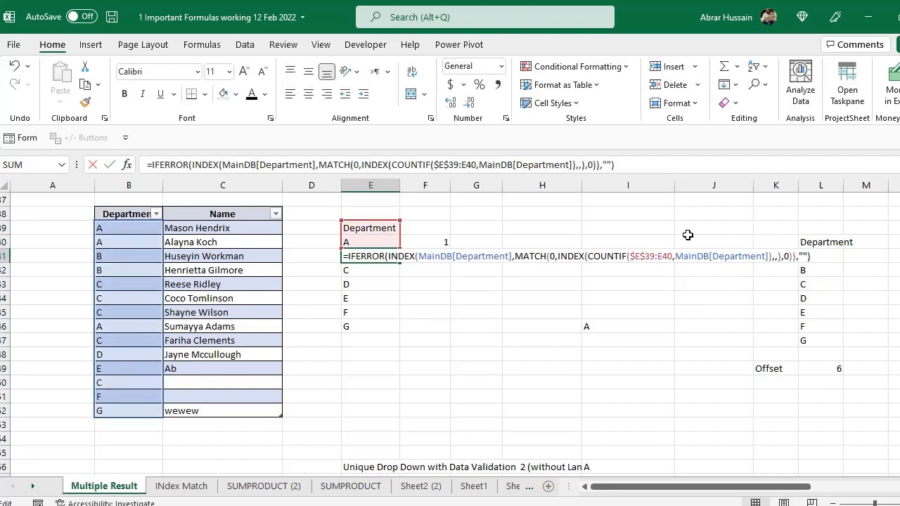
key("Escape")
Step: Examine the IFERROR formula and its COUNTIF range in E48, below the last listed department
key("Up")
key("Up")
key("Down")
key("Down")
key("Down")
key("Down")
key("Down")
key("Down")
key("Down")
key("Down")
key("Down")
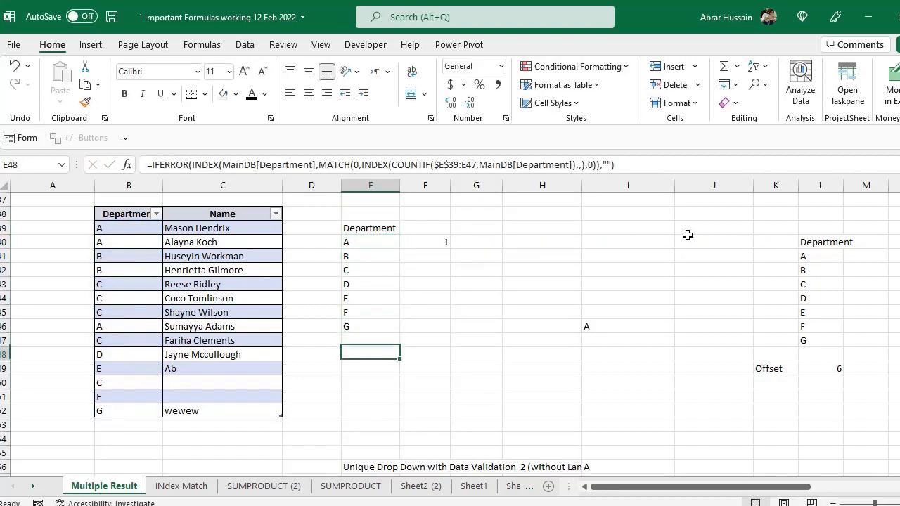
key("F2")
key("Escape")
key("Up")
key("Up")
key("Up")
key("Up")
key("Up")
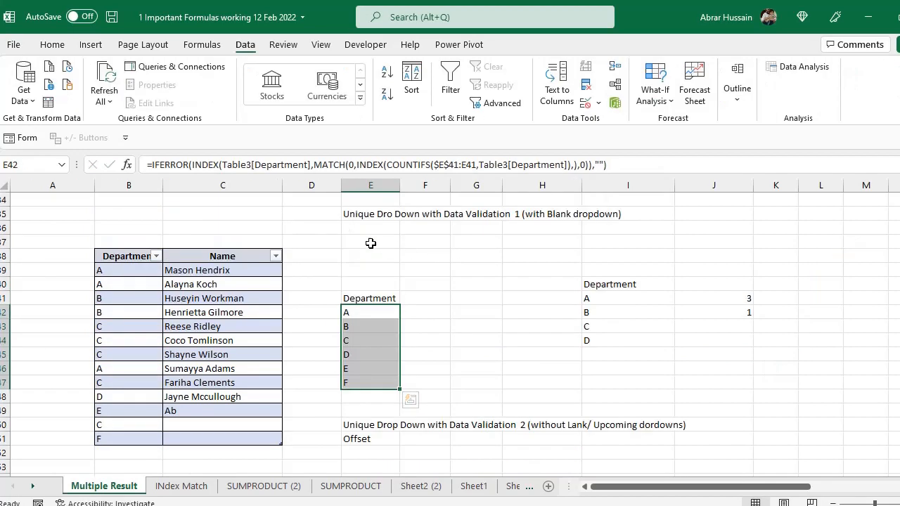
Step: Add a List data validation to E37 with the source range =$E$42:$E$49
left_click(370, 241)
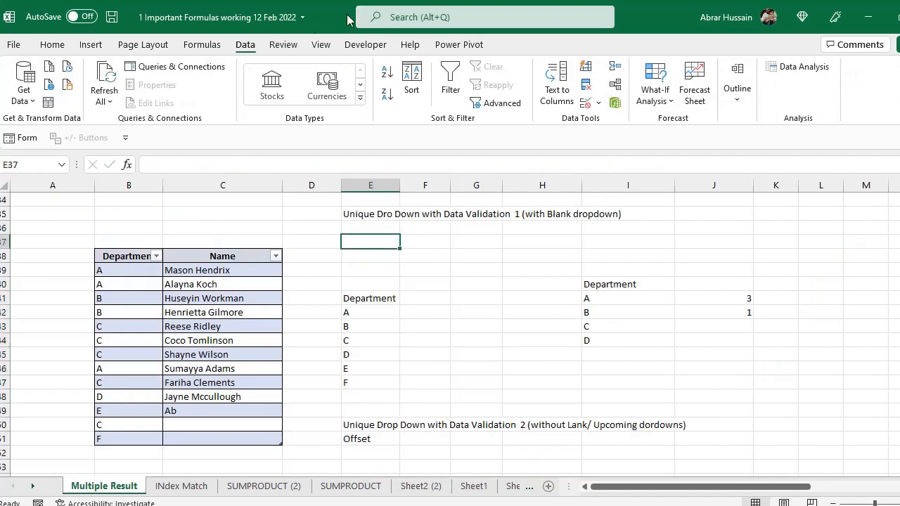
left_click(598, 102)
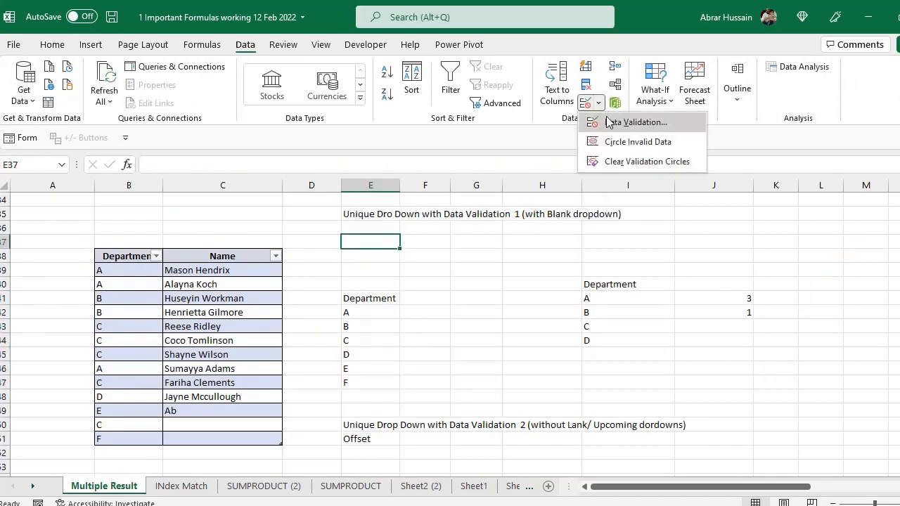
left_click(622, 119)
left_click(688, 160)
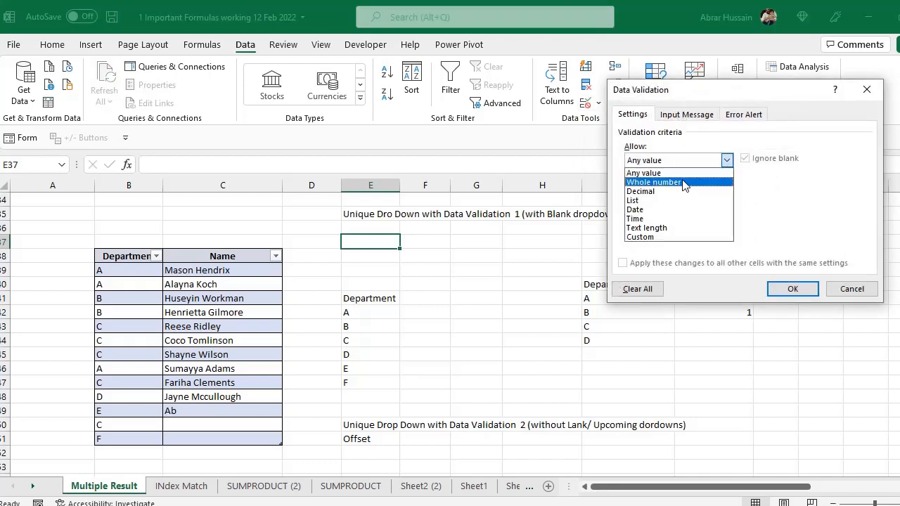
left_click(708, 201)
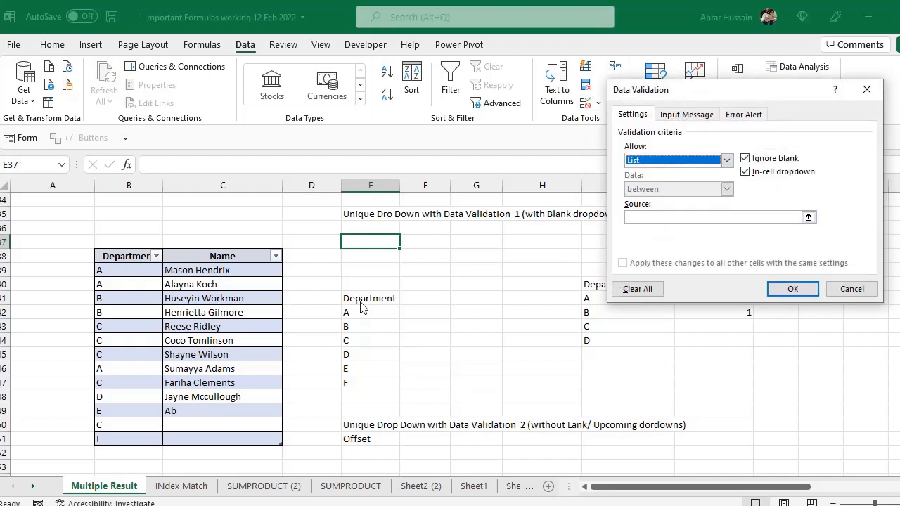
left_click(626, 218)
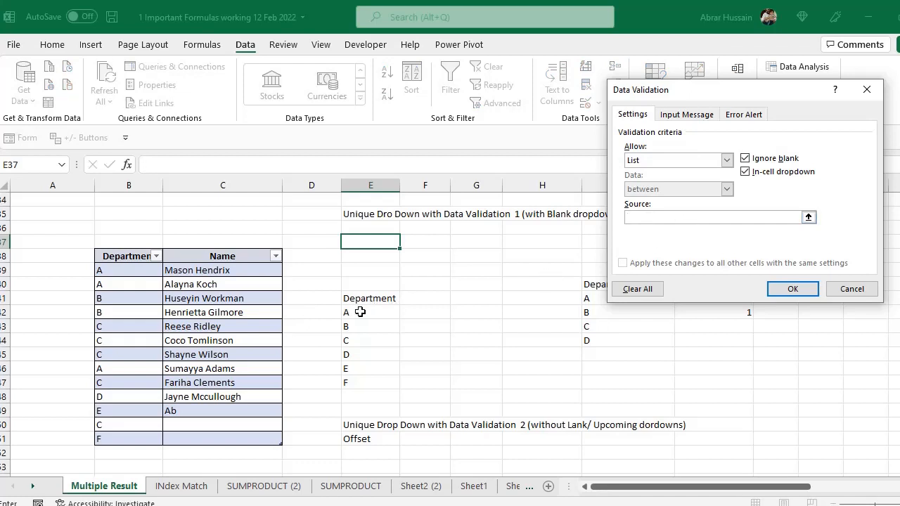
left_click_drag(360, 311, 359, 409)
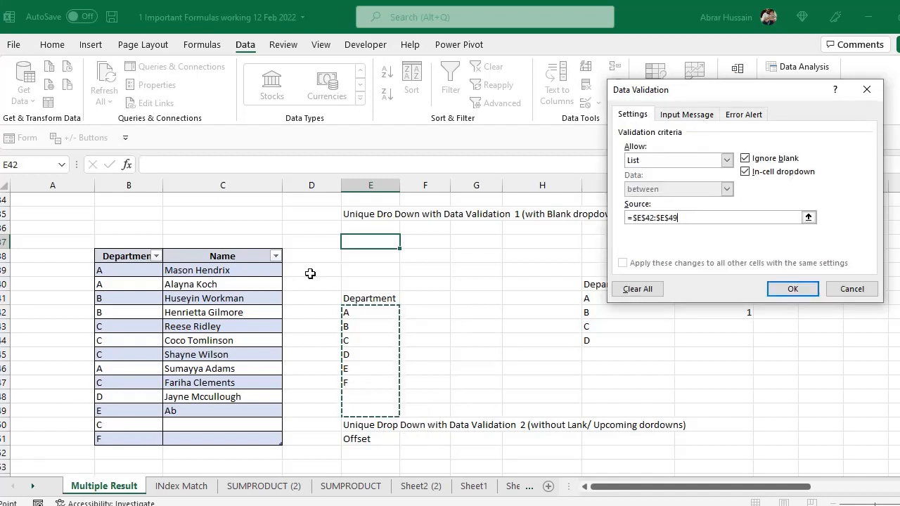
left_click(790, 289)
Step: Test the drop-down in E37 by opening it and picking a blank entry at the end of its list
left_click(406, 241)
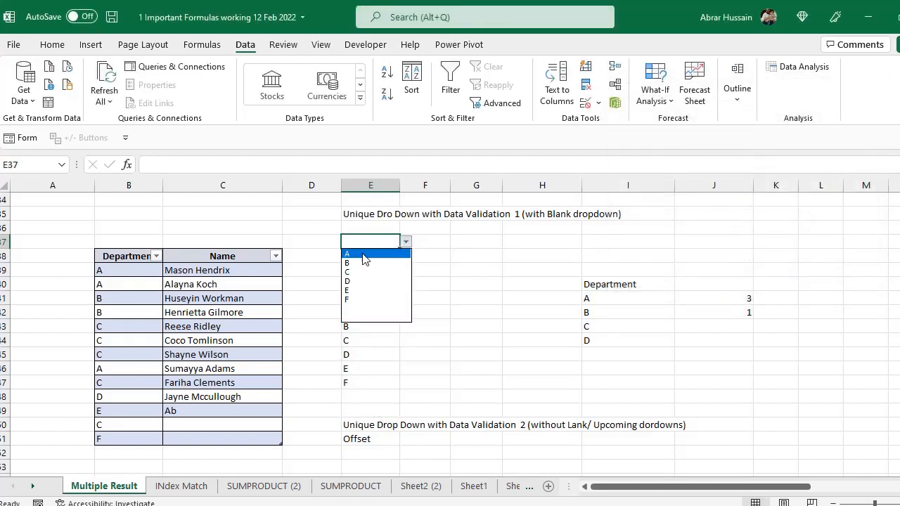
left_click(359, 318)
scroll(350, 425, "up", 1)
left_click_drag(610, 298, 684, 379)
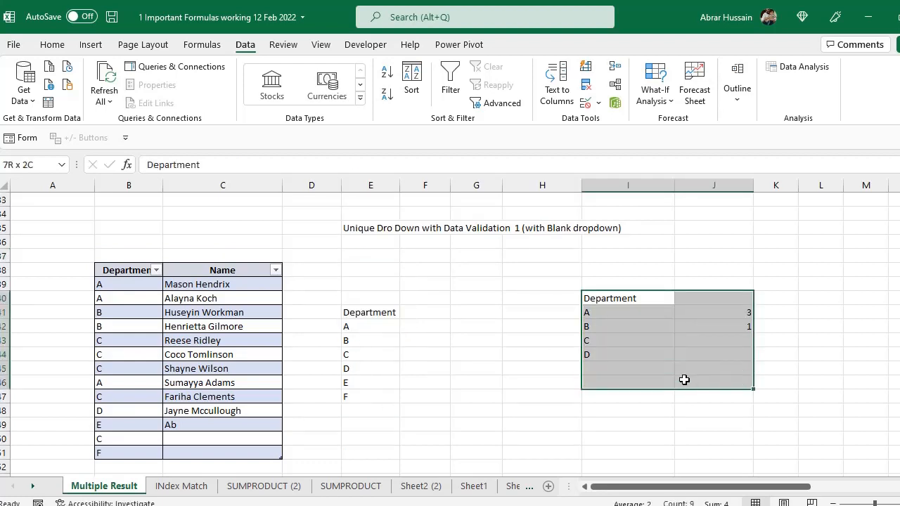
left_click(387, 311)
left_click(361, 245)
left_click(370, 258)
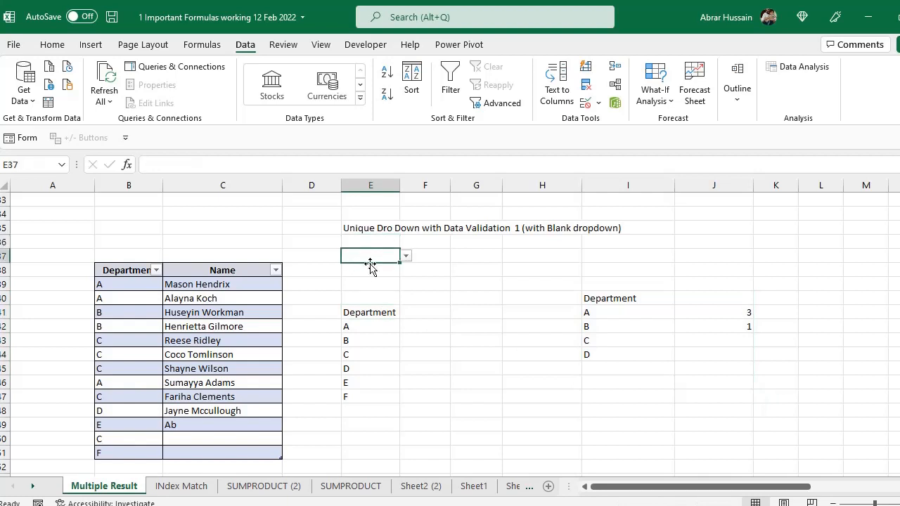
Step: Enter the label Offset in E38, just below the drop-down cell
left_click(394, 274)
type("Of")
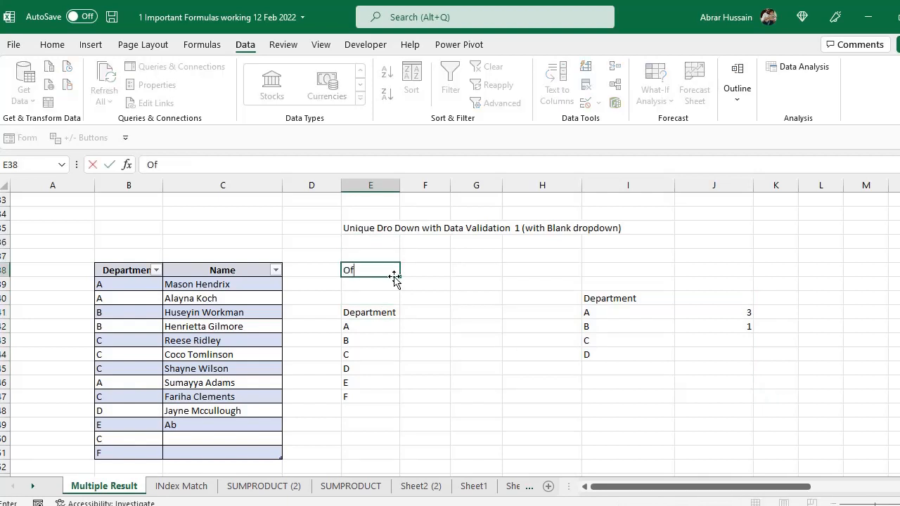
type("fset")
key("Return")
key("Down")
key("Down")
key("Down")
key("F2")
key("Tab")
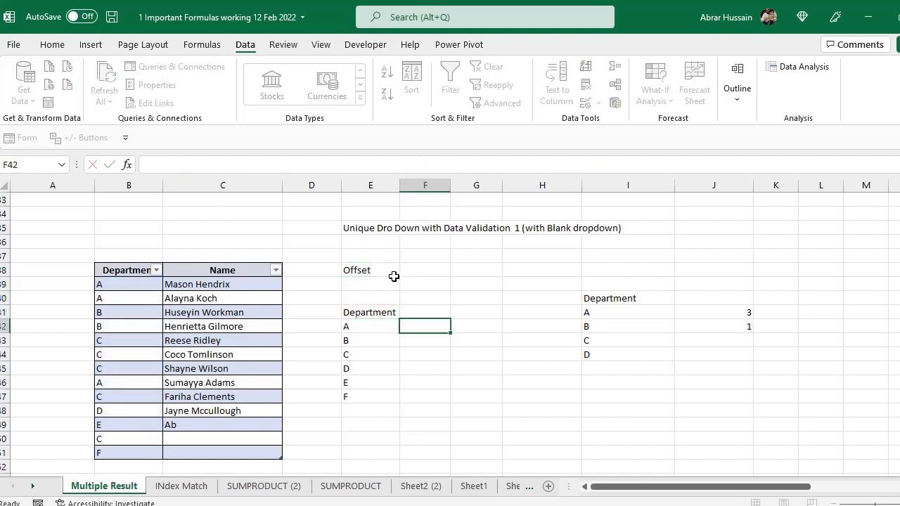
key("Left")
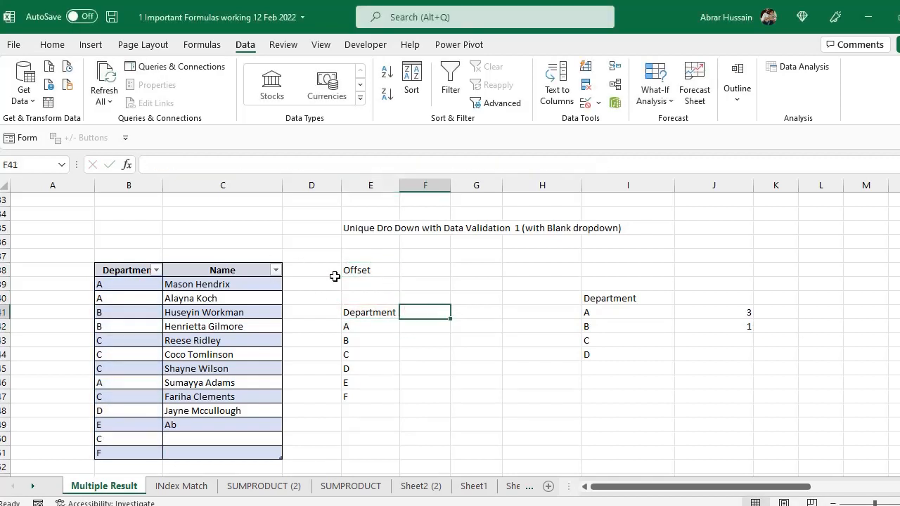
left_click(346, 270)
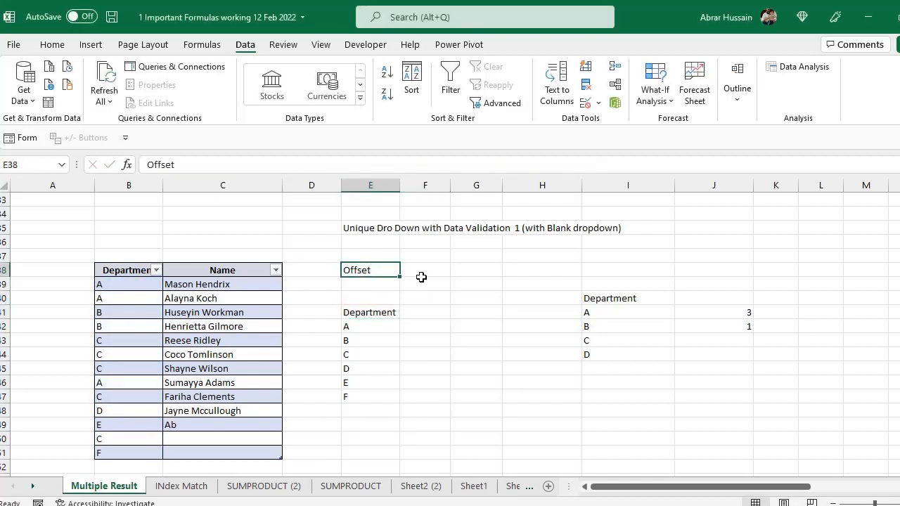
left_click(422, 273)
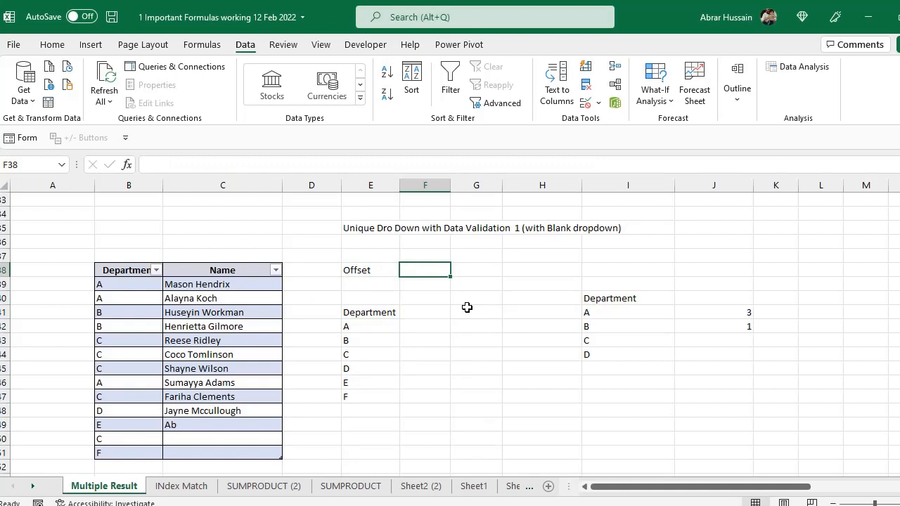
left_click(353, 313)
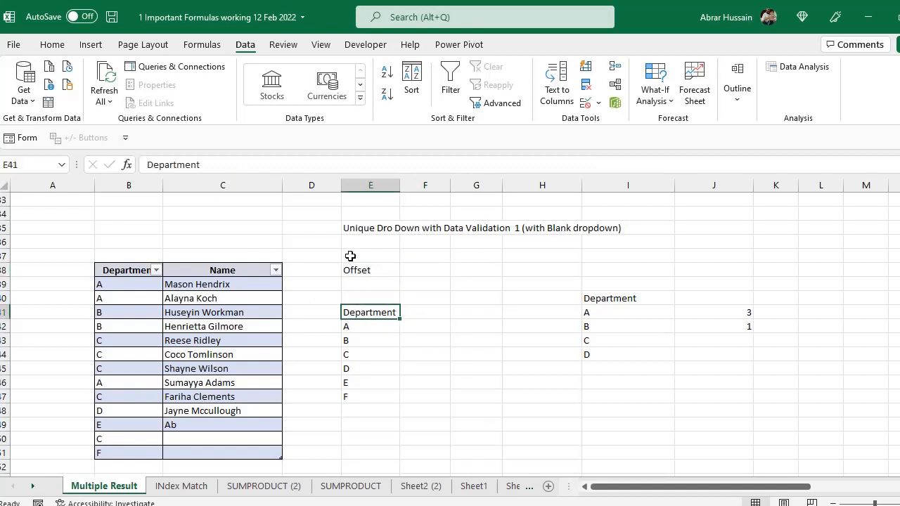
Step: Review the source range in the data validation settings of E37
left_click(352, 256)
left_click(596, 103)
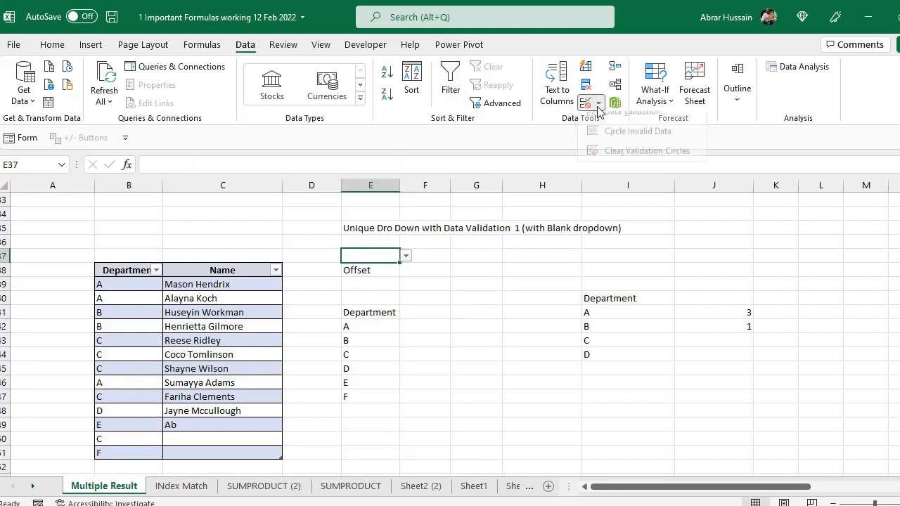
left_click(633, 122)
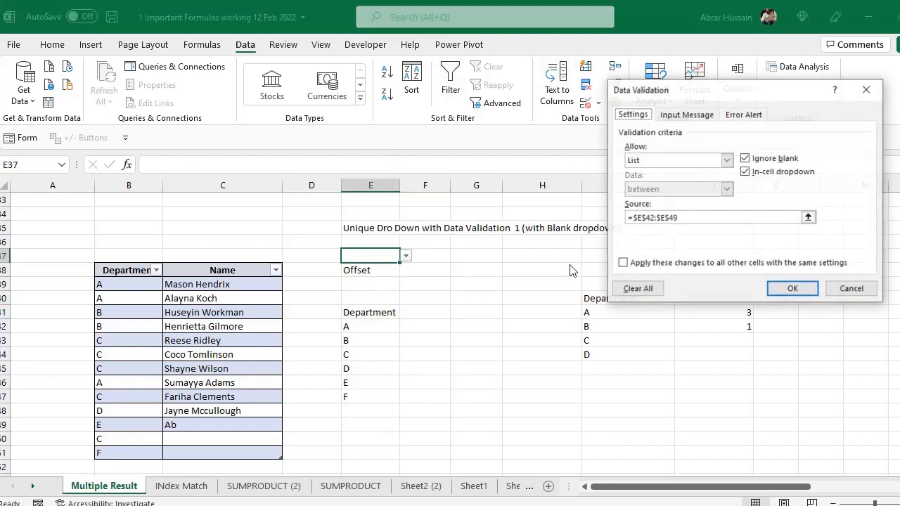
left_click(633, 219)
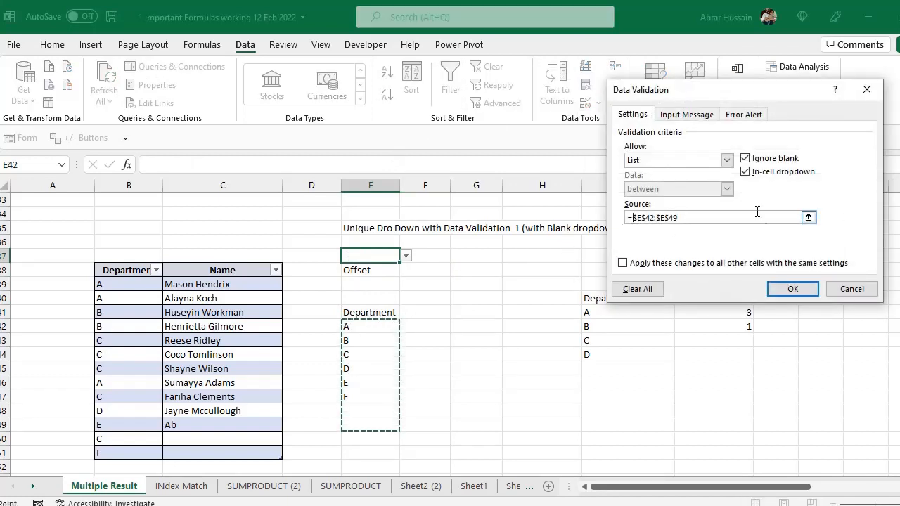
left_click_drag(688, 217, 537, 213)
left_click(807, 284)
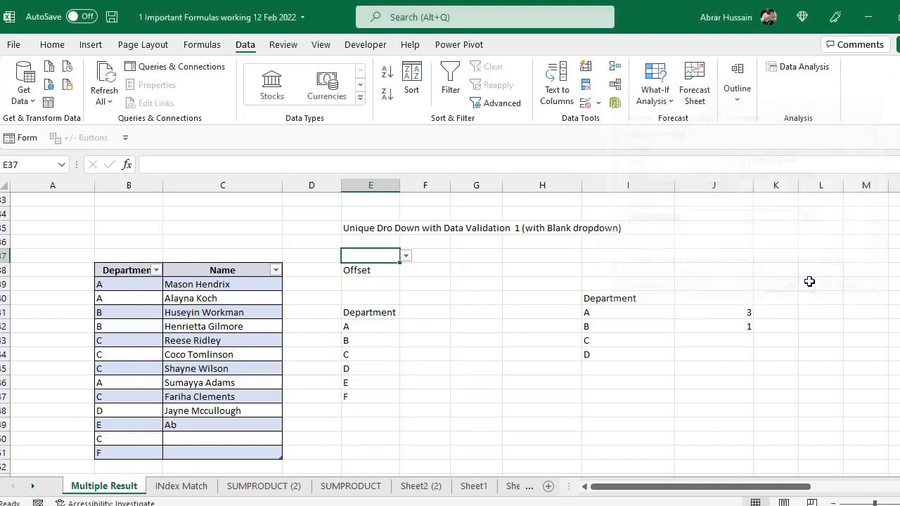
Step: Enter an OFFSET formula in F38 that references E41 and leaves rows, columns and height empty, and check it
left_click(425, 270)
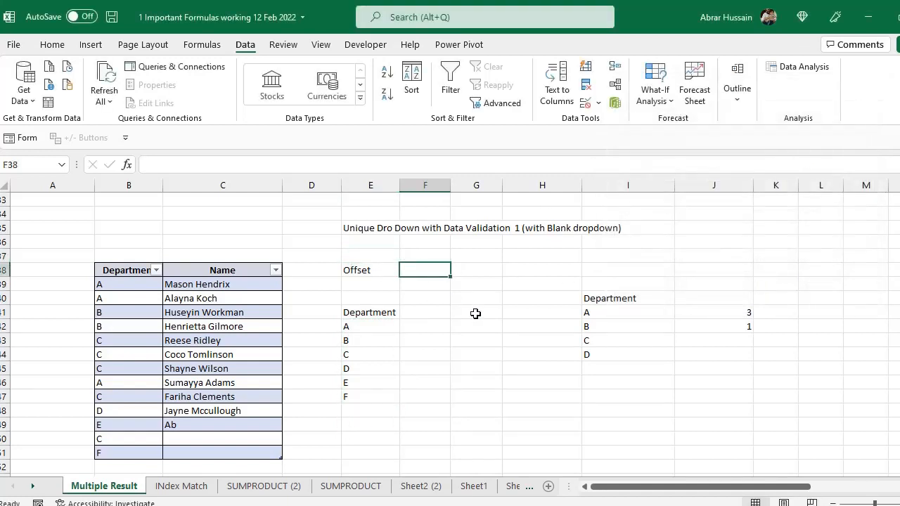
type("=OFF")
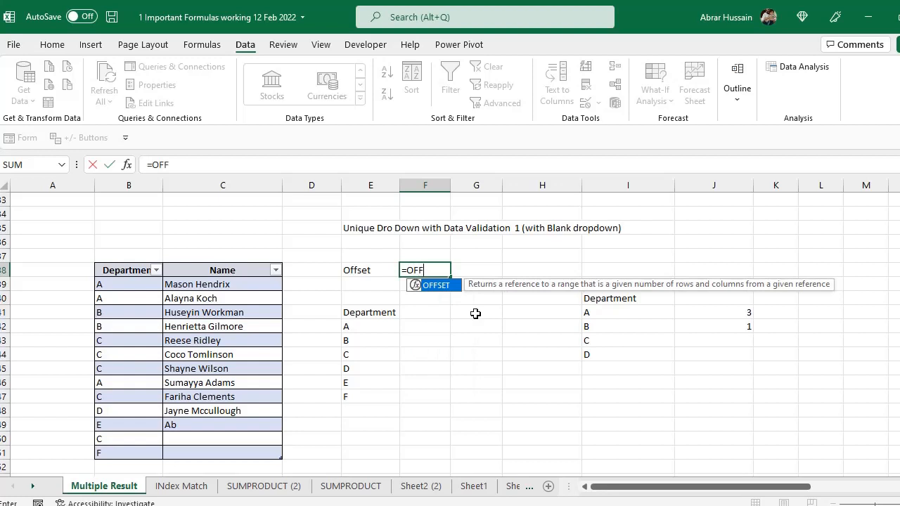
type("SET(")
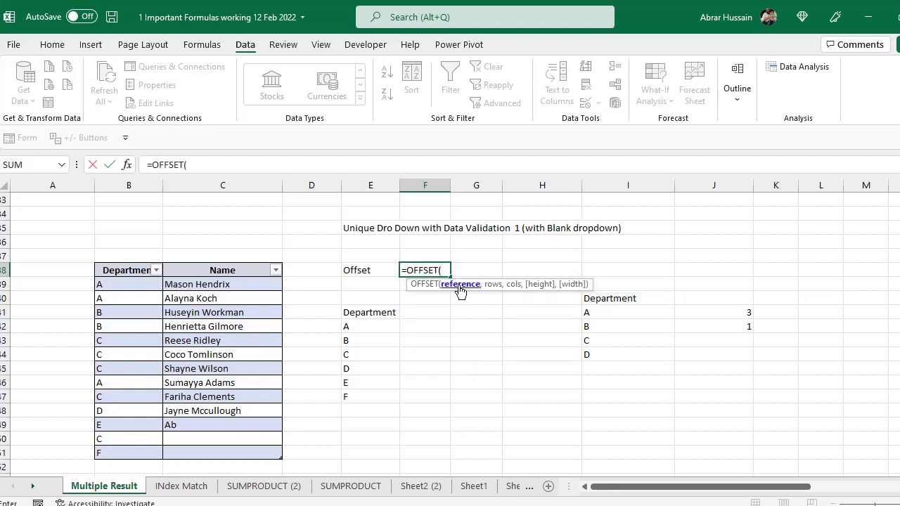
left_click(370, 316)
type(",")
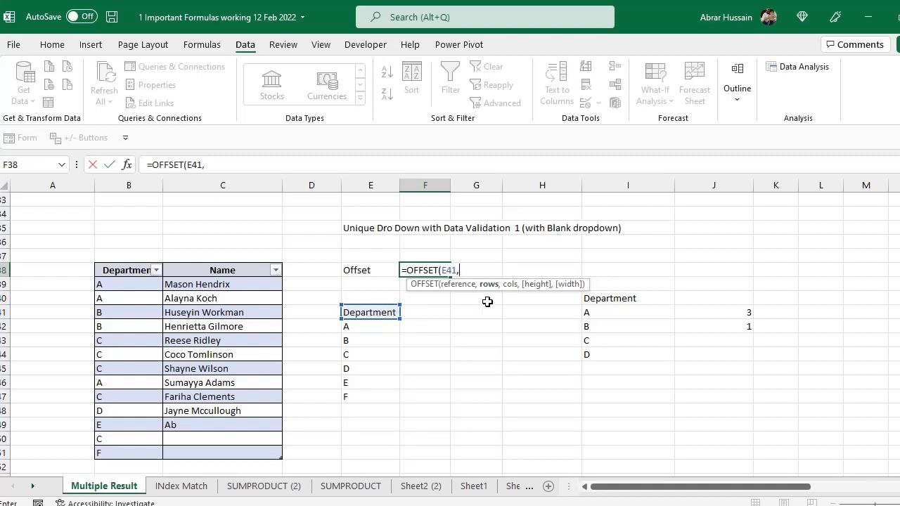
type(",")
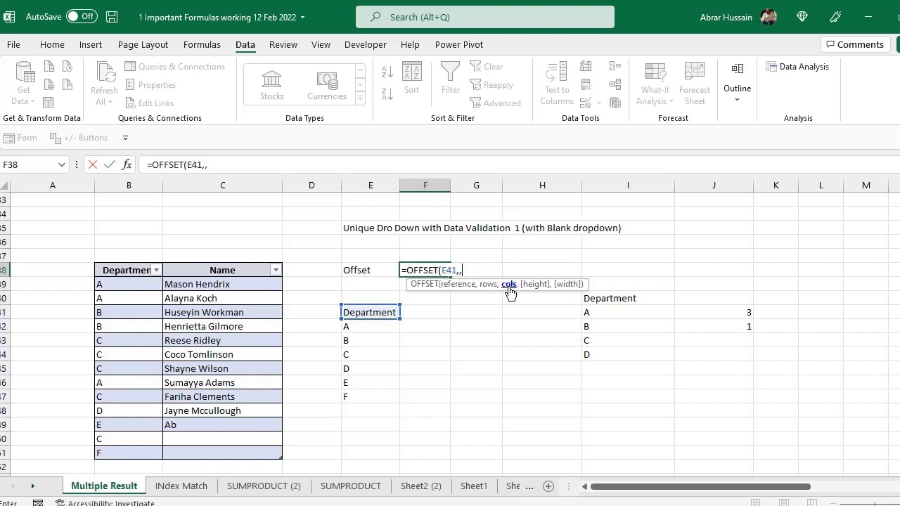
type(",")
scroll(354, 352, "down", 1)
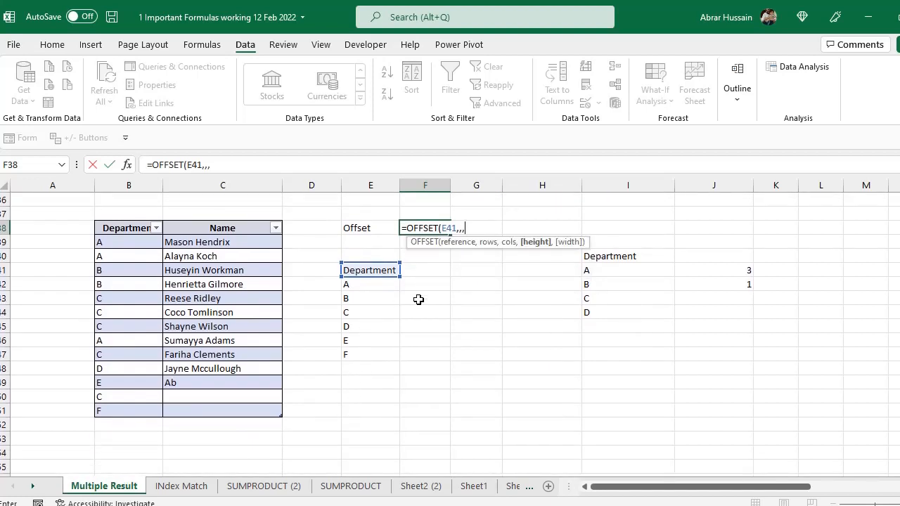
key("Return")
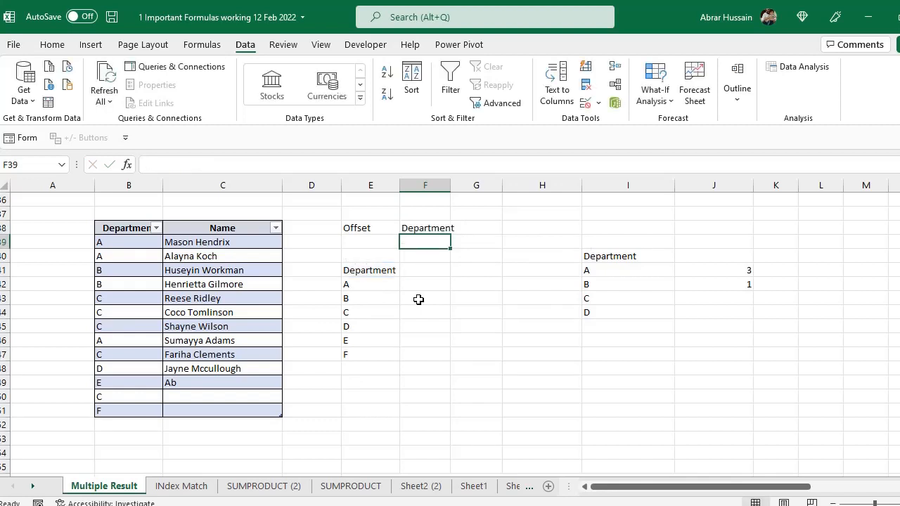
key("Up")
key("F2")
key("Escape")
key("Down")
key("Down")
key("Down")
key("Down")
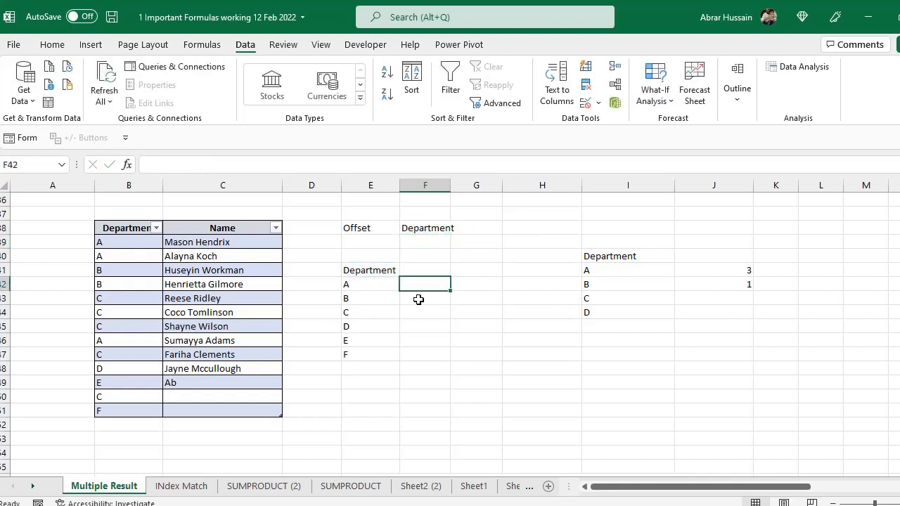
type("=")
key("Up")
key("Escape")
key("Up")
key("Up")
key("Up")
key("Up")
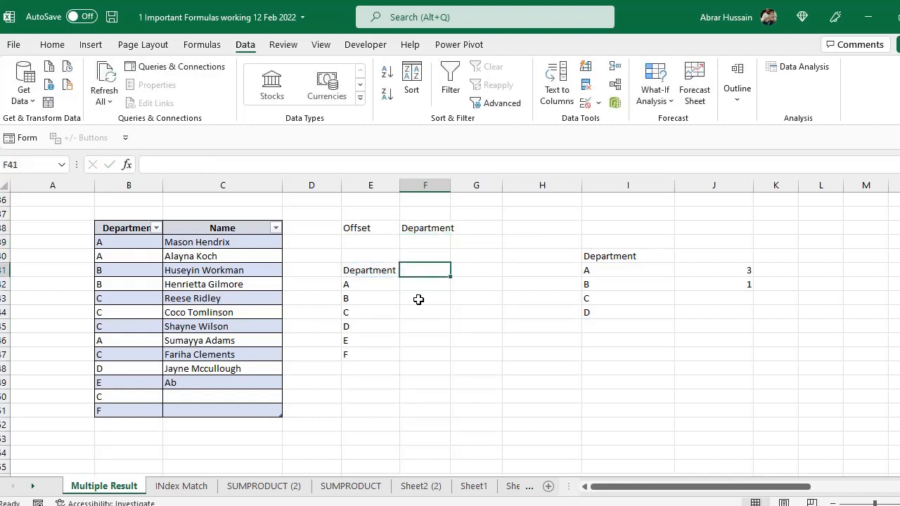
Step: Enter a COUNTIF formula in F40 that counts the text entries in E42:E47 with the criteria "?*"
key("F2")
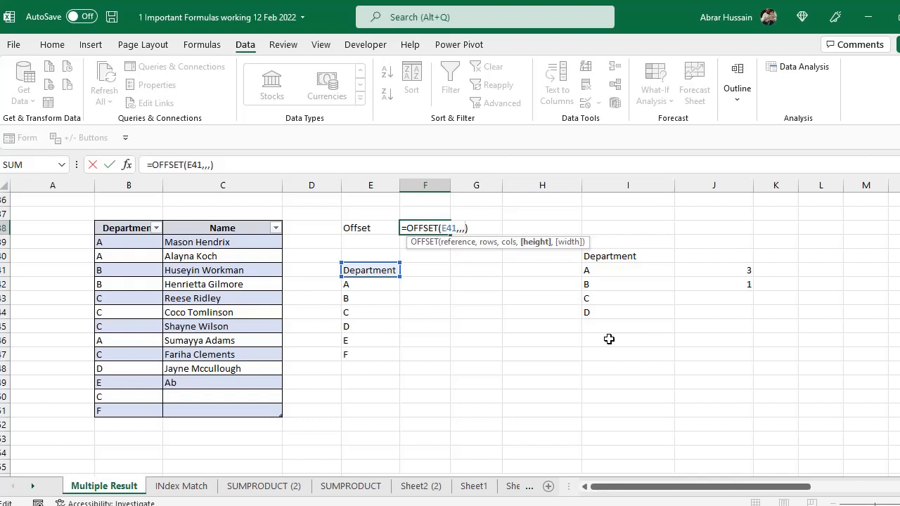
key("Return")
key("Down")
key("Down")
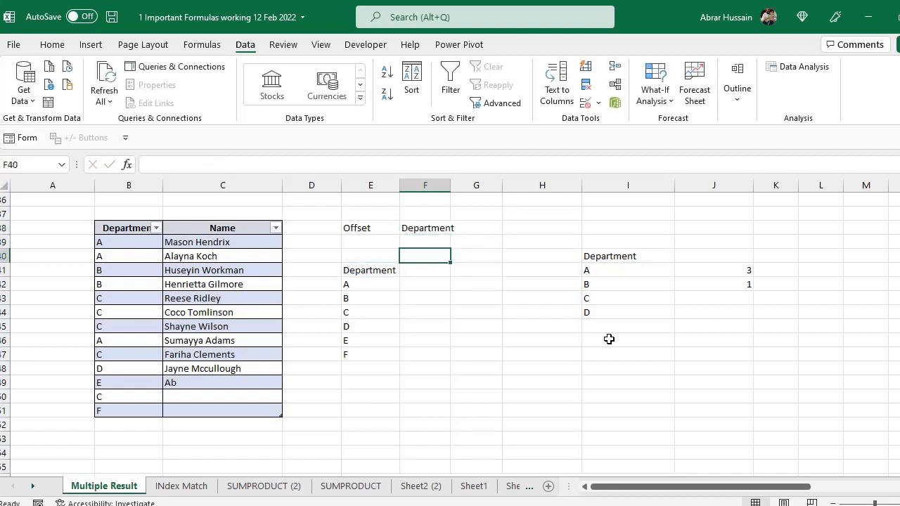
type("=COU")
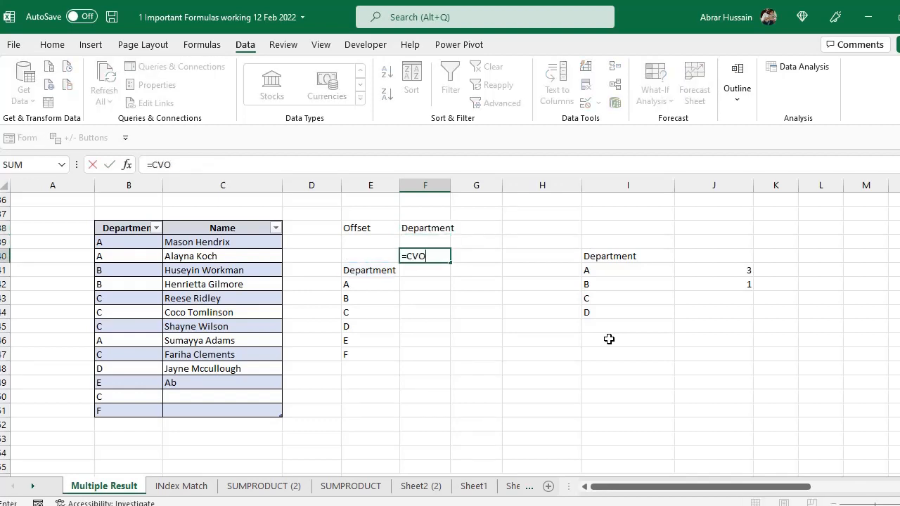
key("Escape")
type("=COUNTIF")
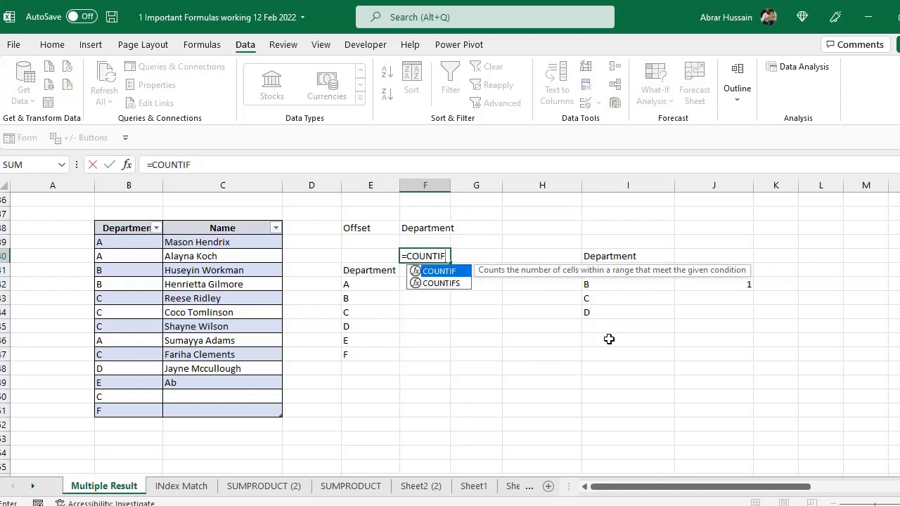
type("(")
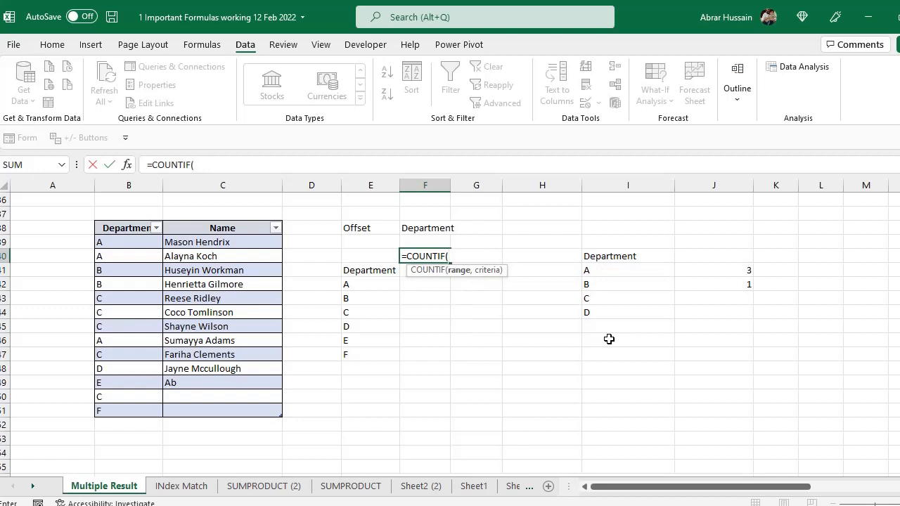
left_click_drag(352, 284, 354, 352)
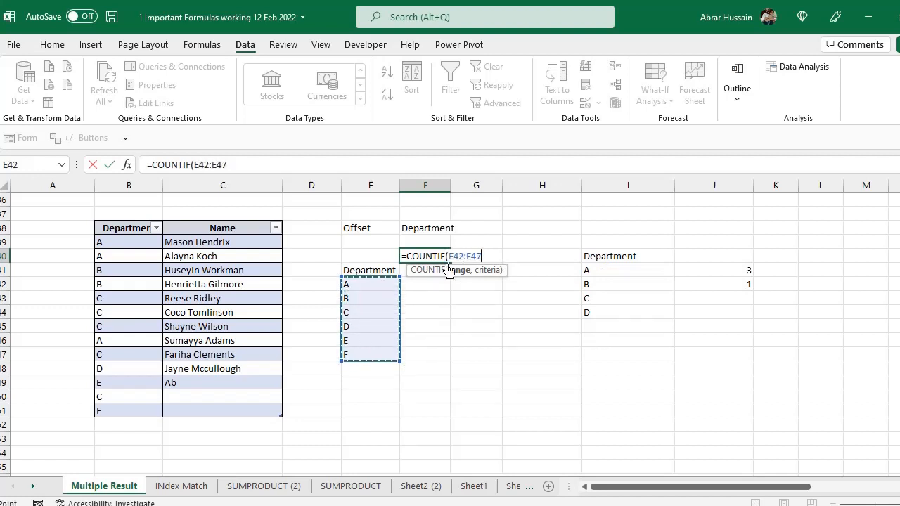
type(",")
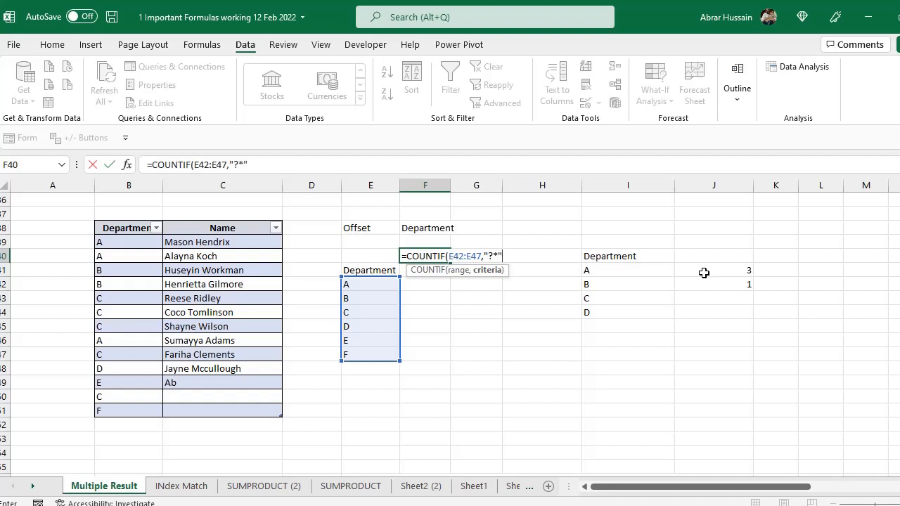
type(")")
key("Return")
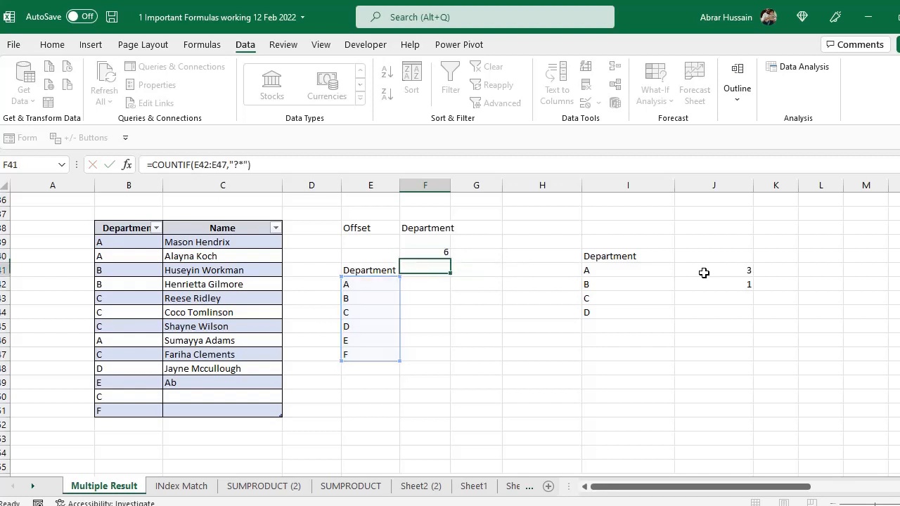
Step: Check the COUNTIF formula in F40 against the filled department cells by selecting E42:E47
key("Up")
key("F2")
key("Return")
key("Left")
key("Down")
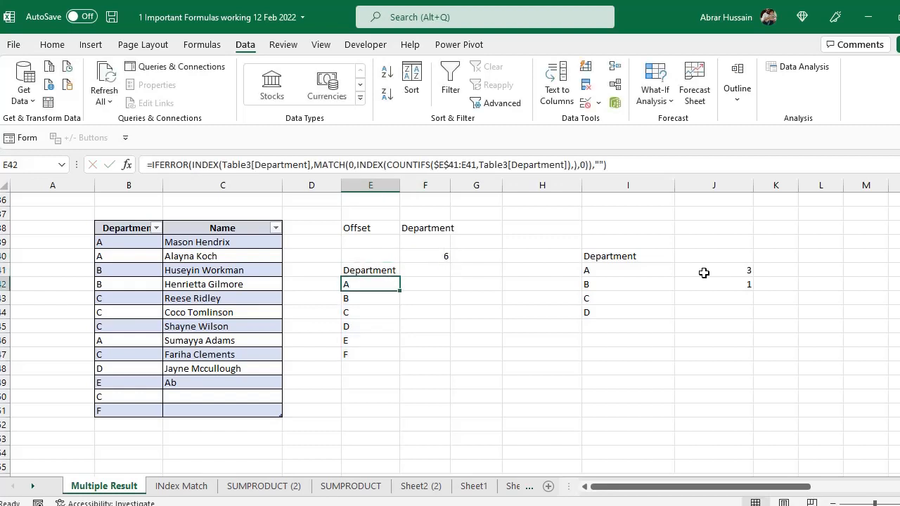
key("ctrl+shift+Down")
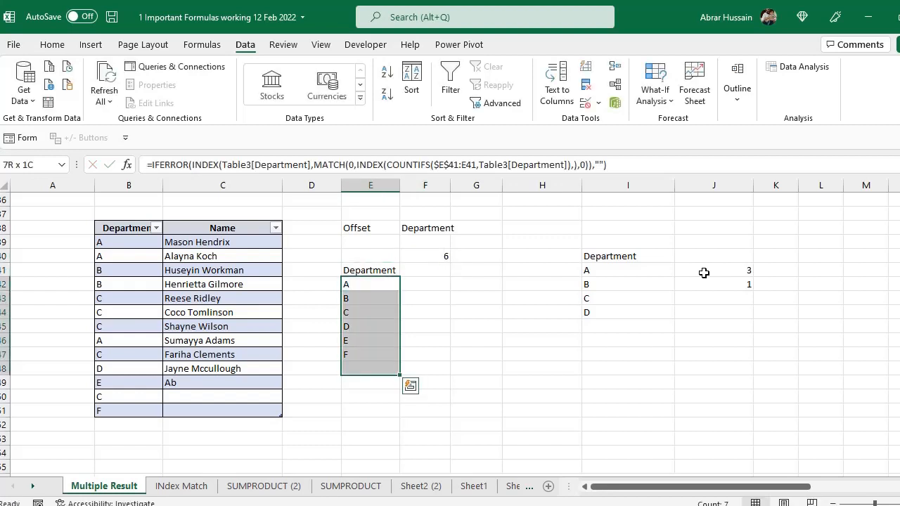
left_click(347, 356, "shift")
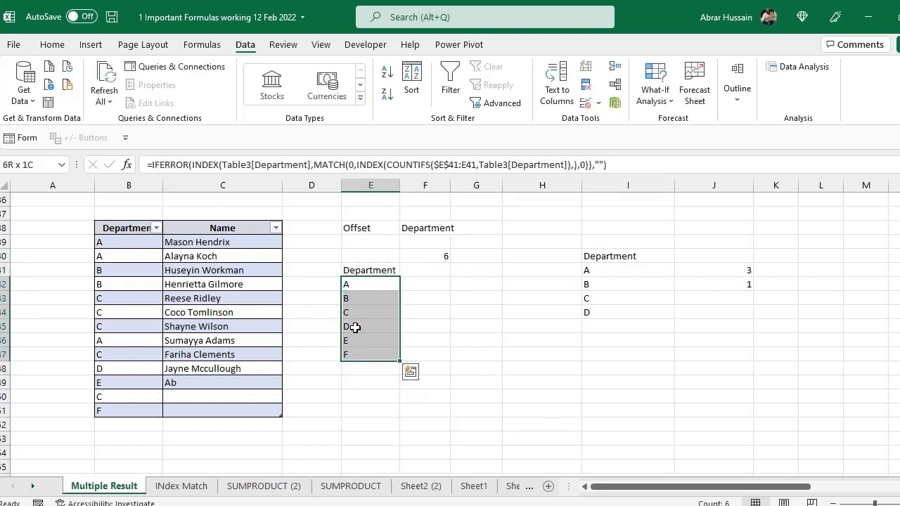
Step: Copy the COUNTIF expression from the formula in F40 without its equals sign, leaving the cell as it is
left_click(434, 253)
key("F2")
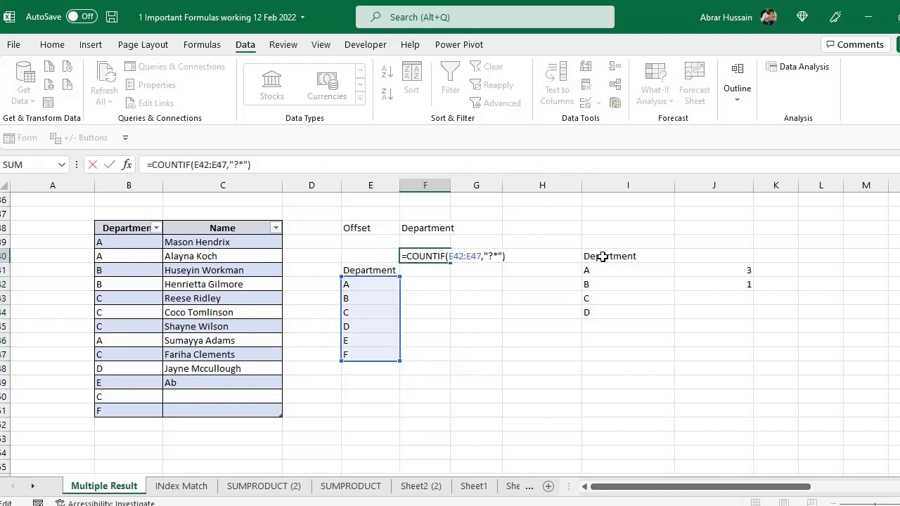
left_click_drag(506, 256, 408, 260)
key("ctrl+c")
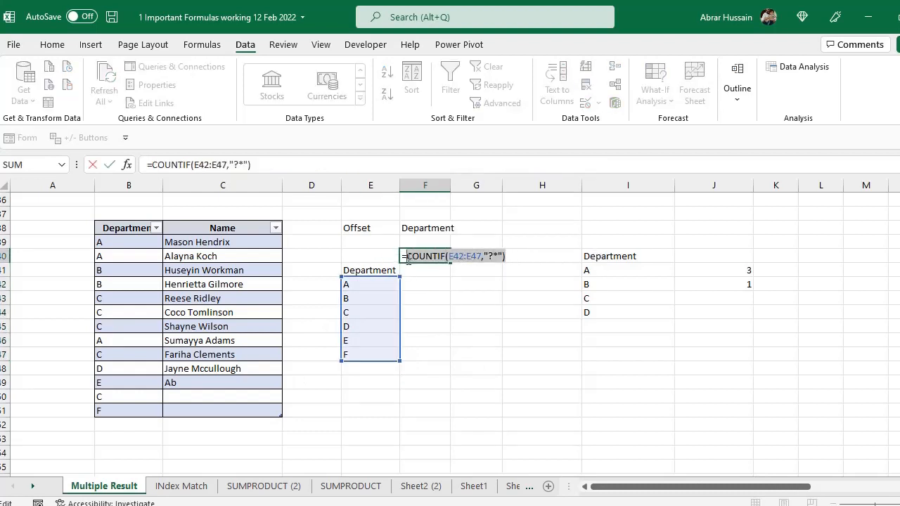
key("Escape")
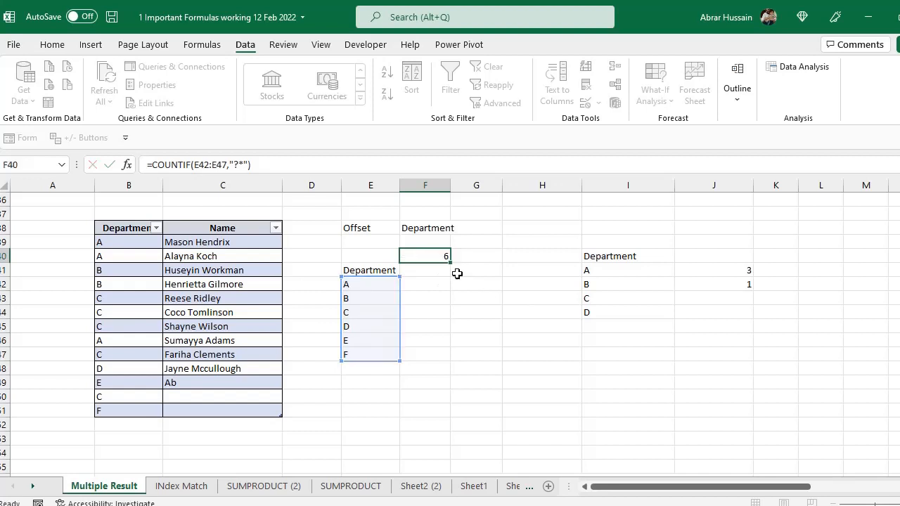
double_click(431, 253)
key("Escape")
Step: Paste the copied COUNTIF expression into the empty arguments of the OFFSET formula in F38
left_click(406, 224)
double_click(406, 224)
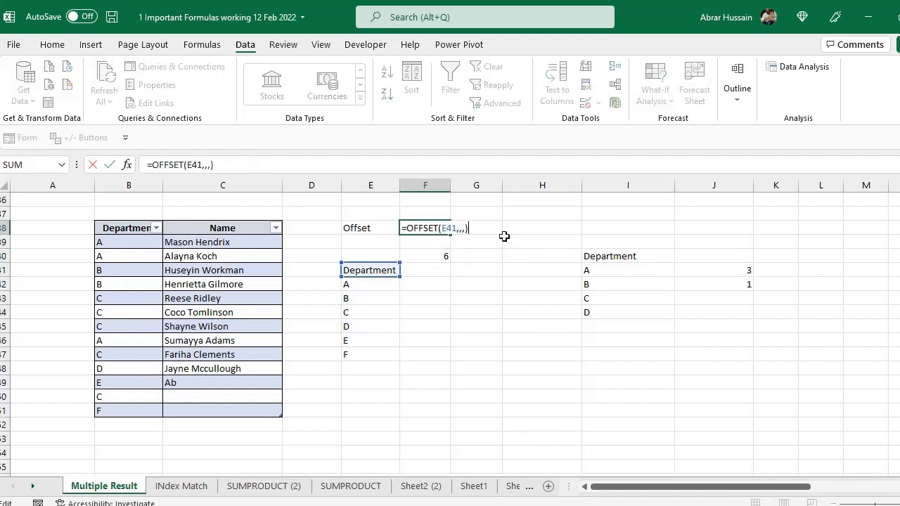
left_click(465, 230)
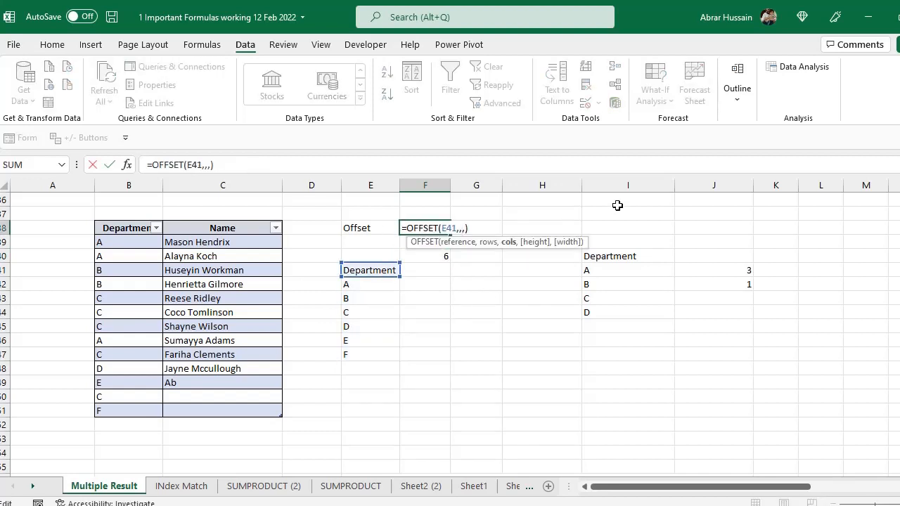
key("ctrl+v")
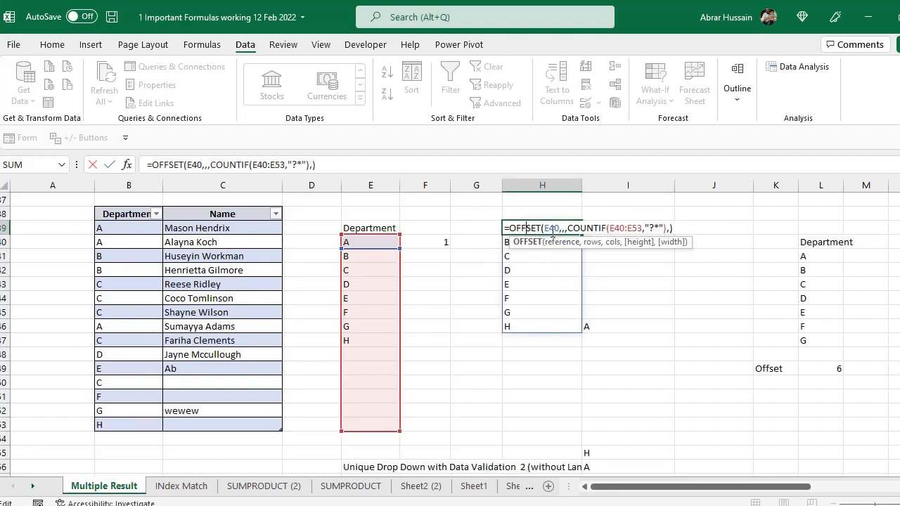
Step: Examine the reference, rows, columns and height arguments of the OFFSET formula in H39
left_click(549, 228)
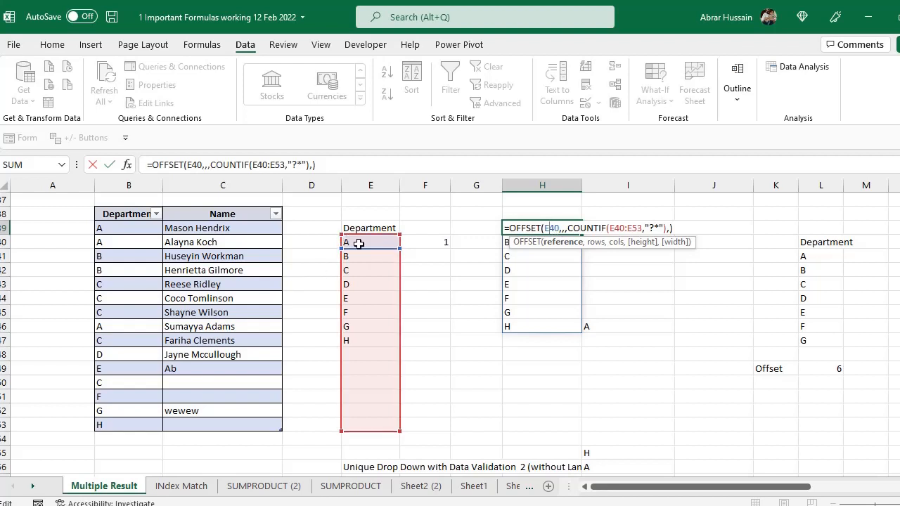
left_click(563, 228)
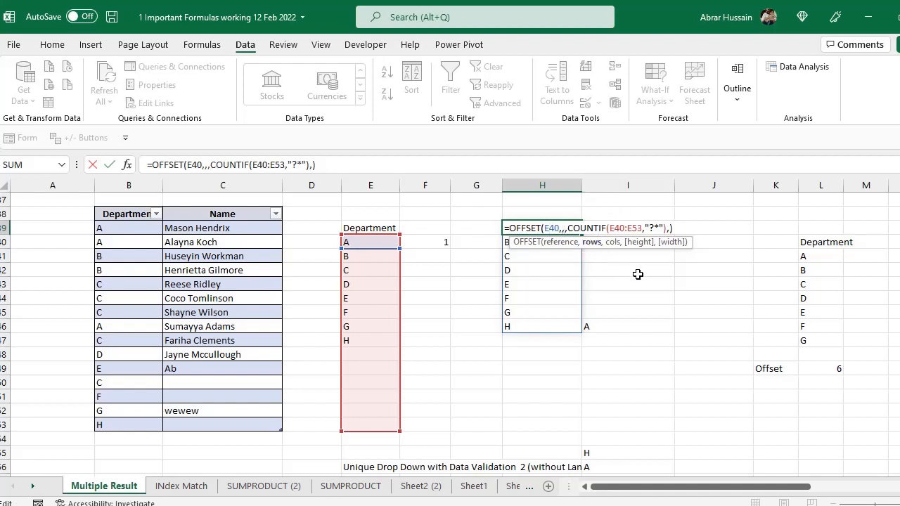
key("Right")
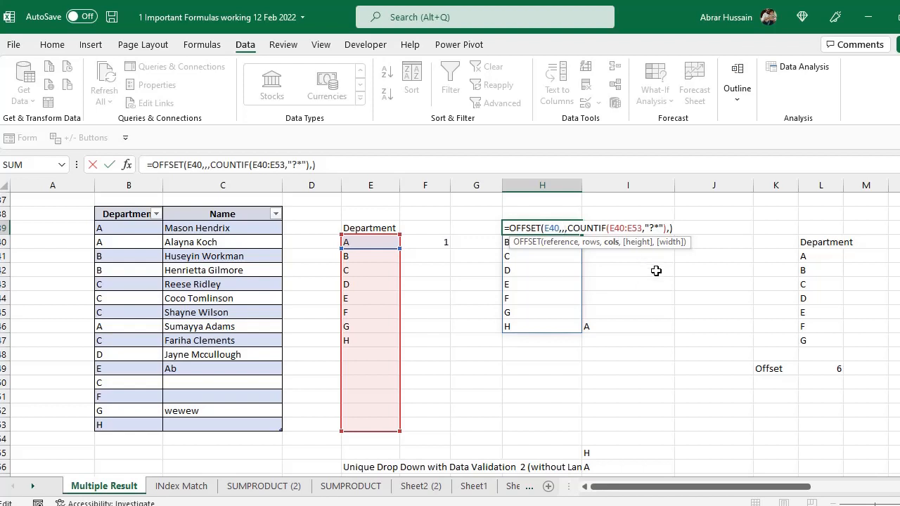
key("Right")
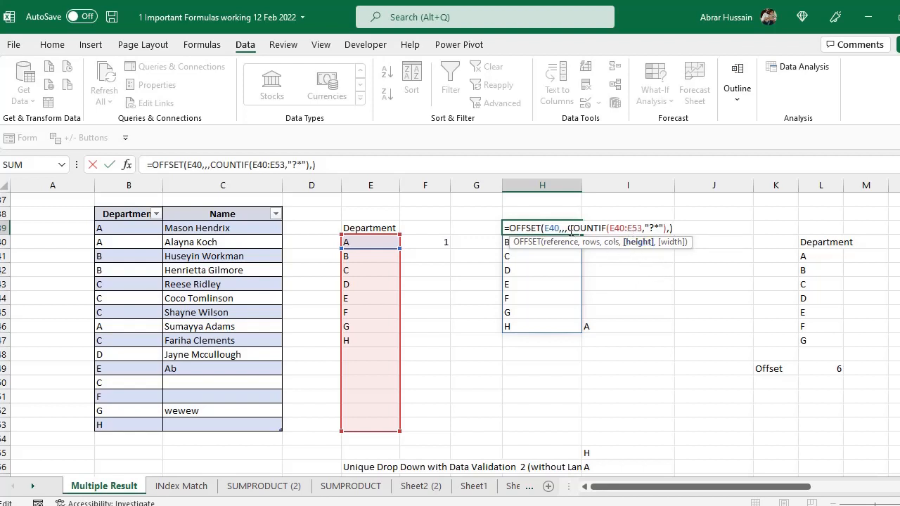
Step: Examine the COUNTIF range and criteria and the width argument within the OFFSET formula in H39, leaving it unedited
left_click(615, 228)
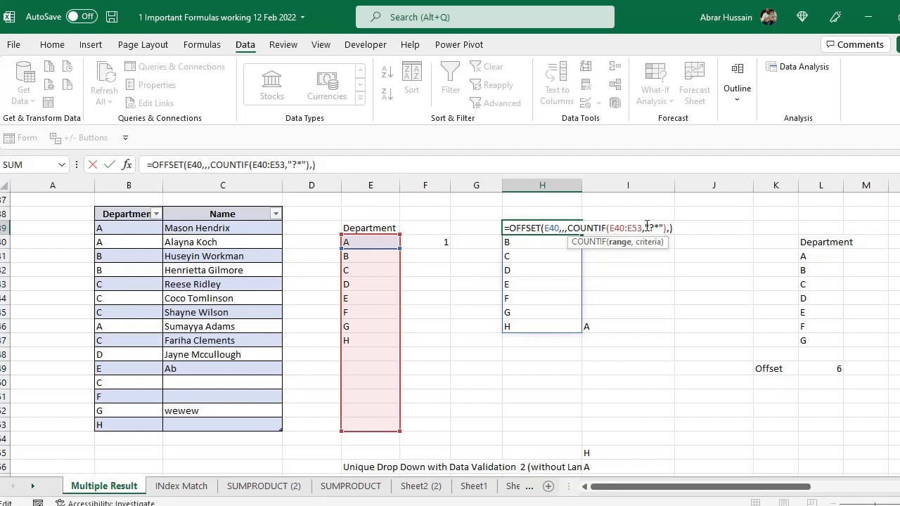
left_click_drag(646, 228, 664, 225)
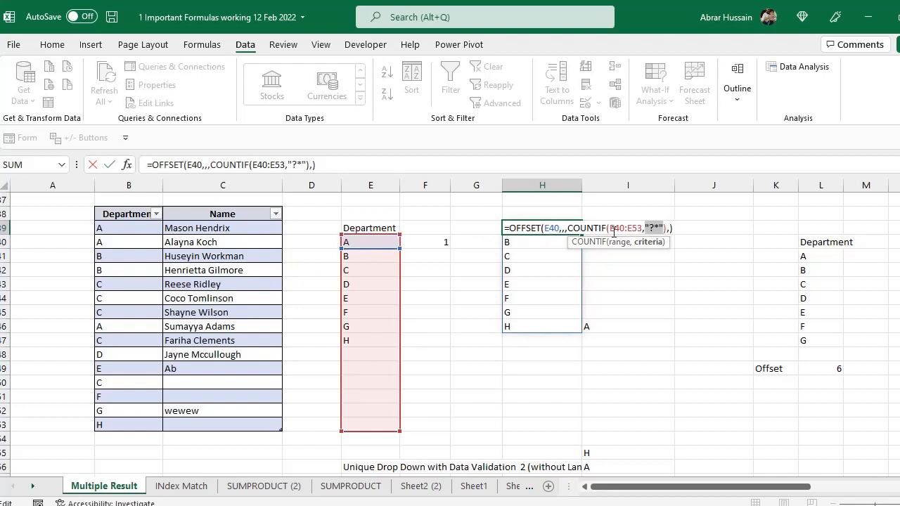
left_click(654, 225)
left_click(666, 229)
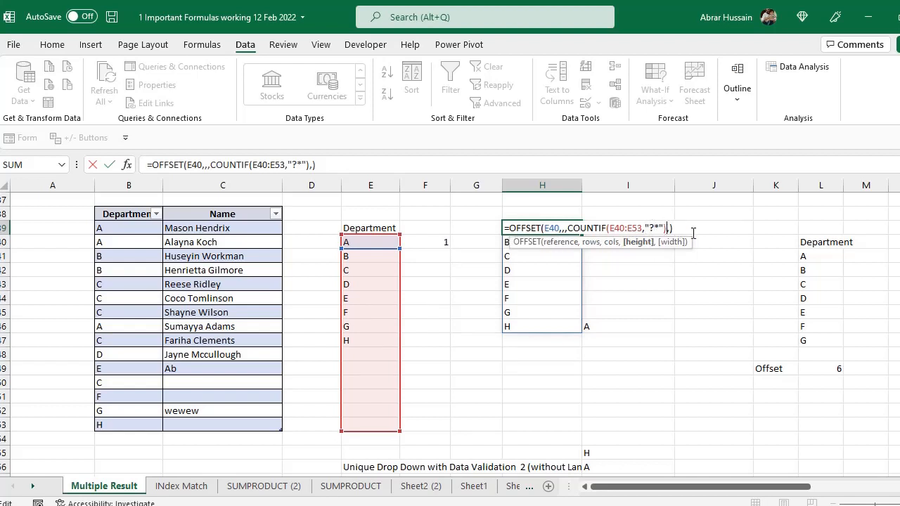
key("Right")
key("Escape")
key("F2")
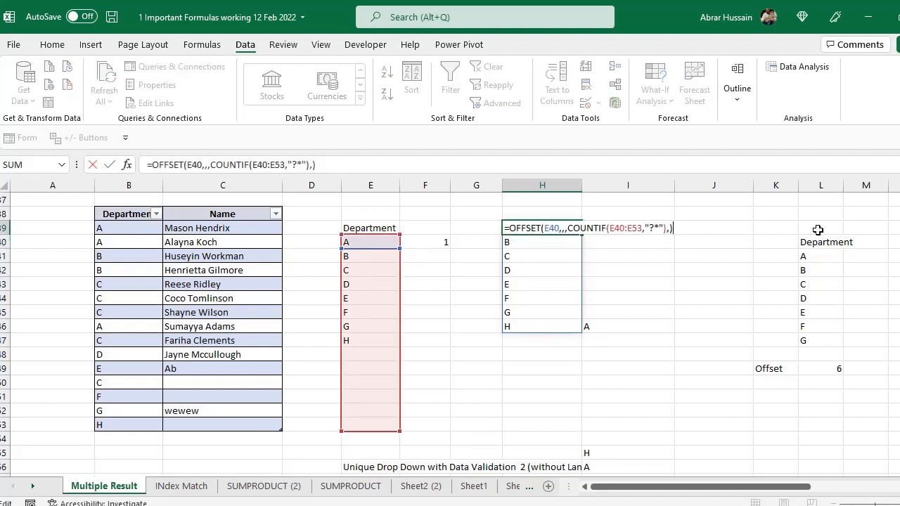
key("Escape")
key("F2")
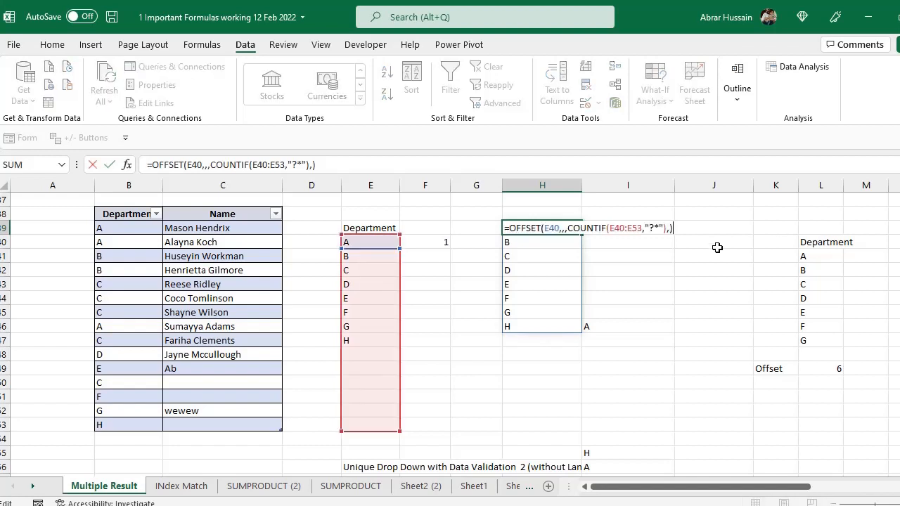
key("Escape")
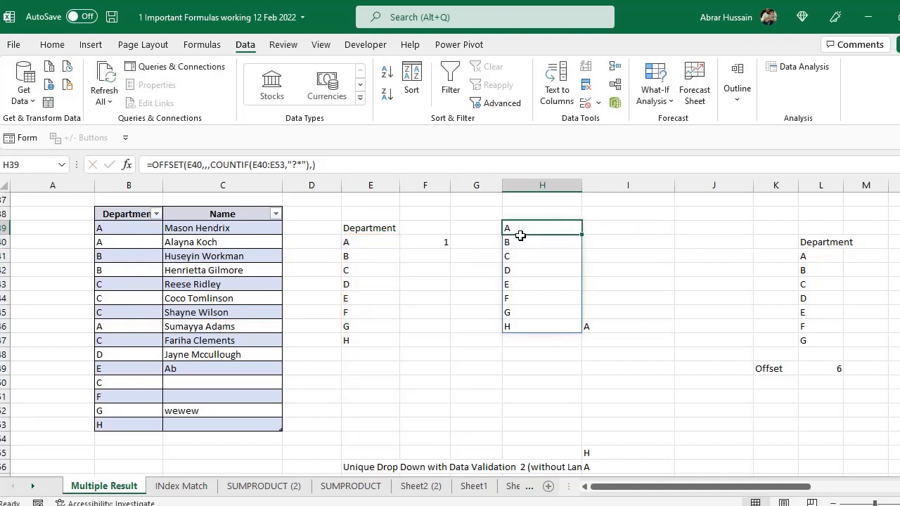
Step: Compare the last entry of the OFFSET list in H46 with the last unique department in E47
left_click(520, 328)
left_click(355, 338)
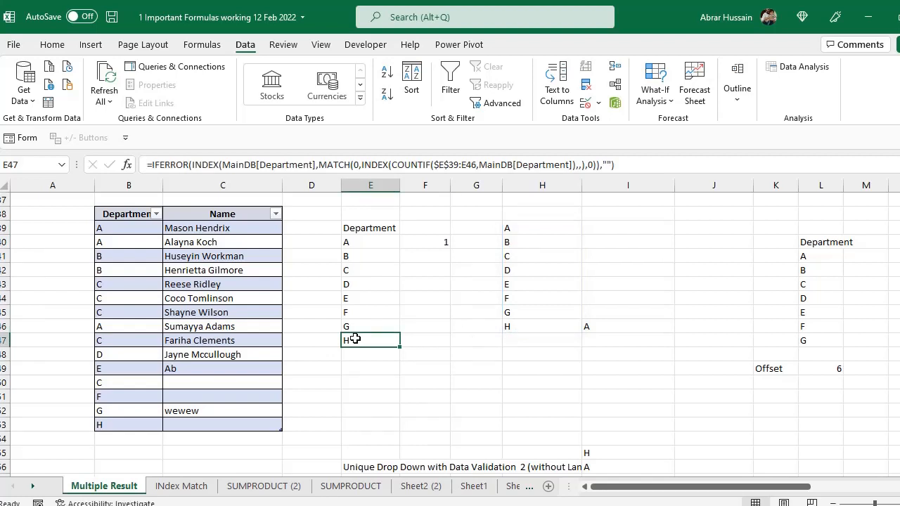
left_click(527, 326)
Step: Clear the department in B53, the table's last row, and check the ends of both lists around E47 and H46
left_click(111, 427)
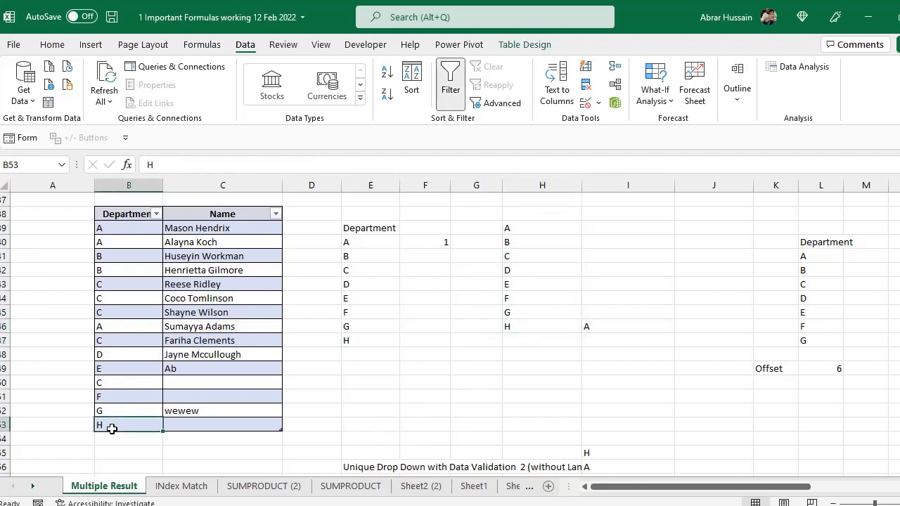
key("Delete")
left_click(358, 338)
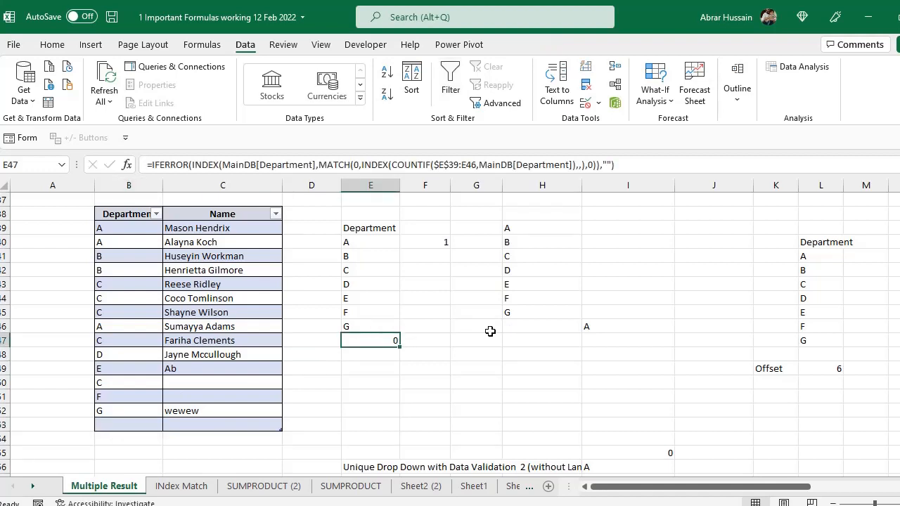
left_click(497, 316)
left_click(518, 325)
left_click(518, 317)
left_click(518, 325)
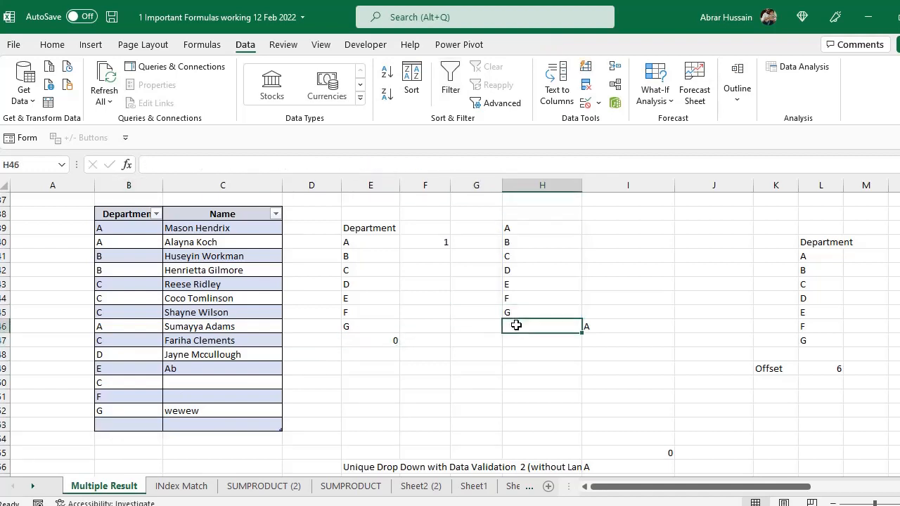
Step: Enter ABC as the department in B53 and check the last entries of both lists in E47 and H46
left_click(361, 330)
left_click(136, 413)
left_click(125, 426)
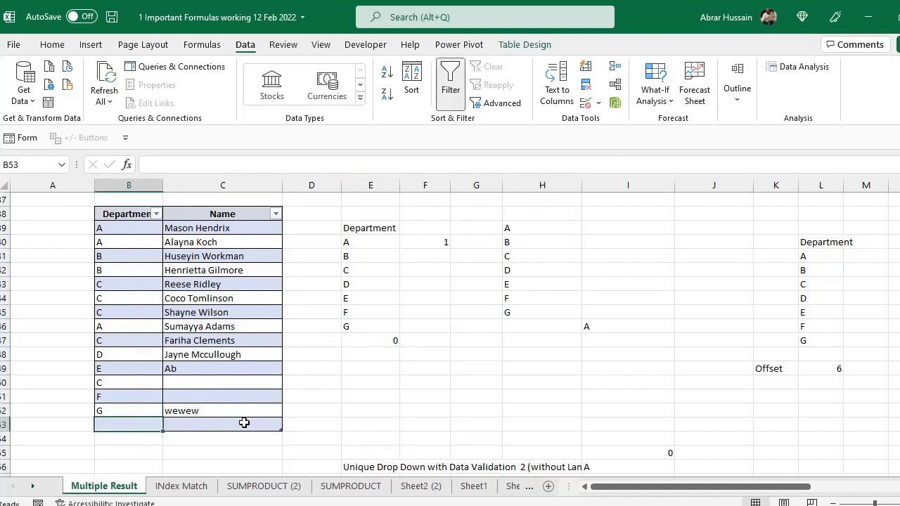
type("ABC")
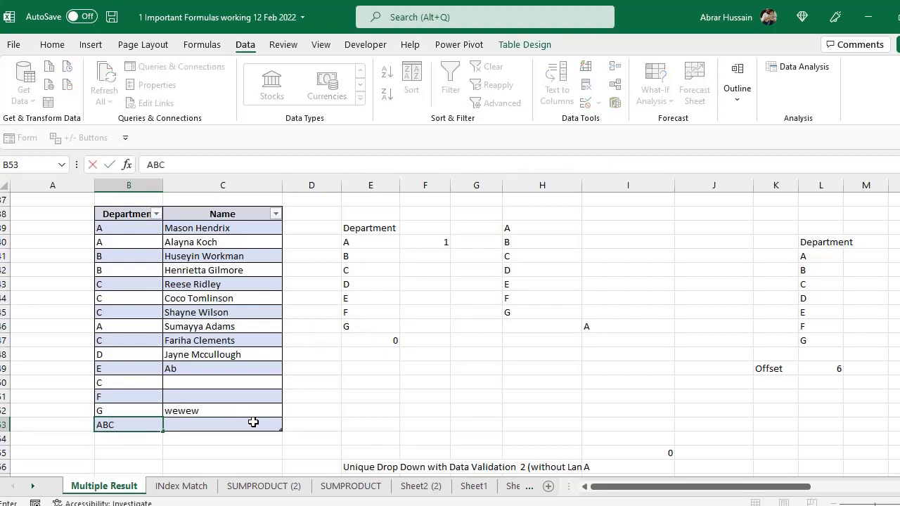
left_click(253, 421)
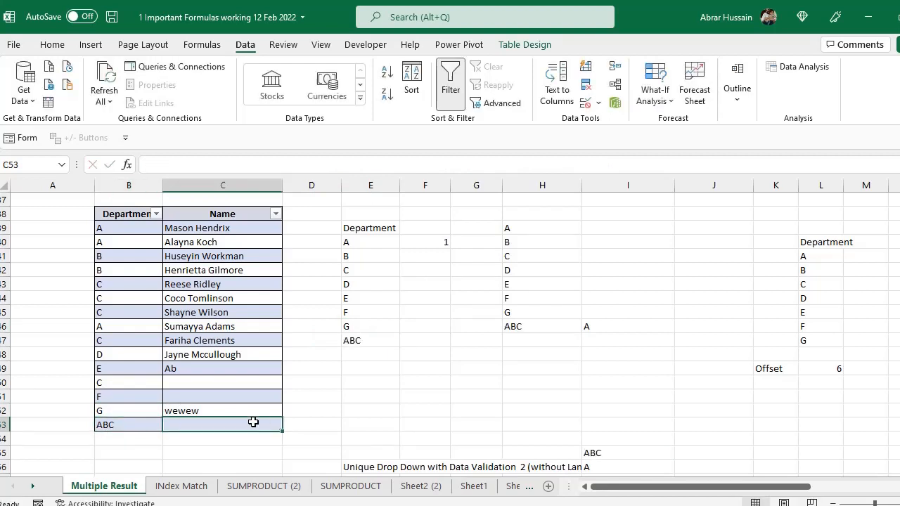
left_click(352, 340)
left_click(508, 326)
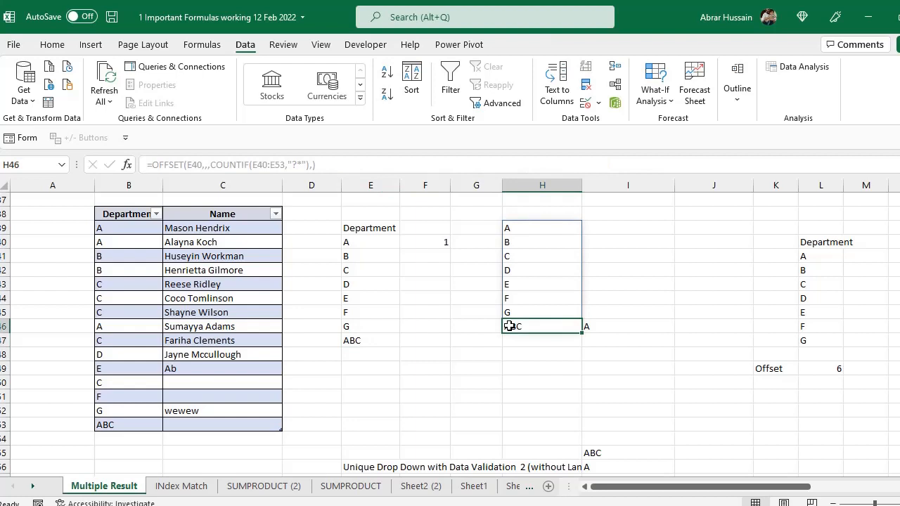
Step: Copy the OFFSET formula from H39, then clear the spilled list by emptying that cell
left_click(523, 228)
key("F2")
left_click_drag(677, 227, 431, 226)
key("ctrl+c")
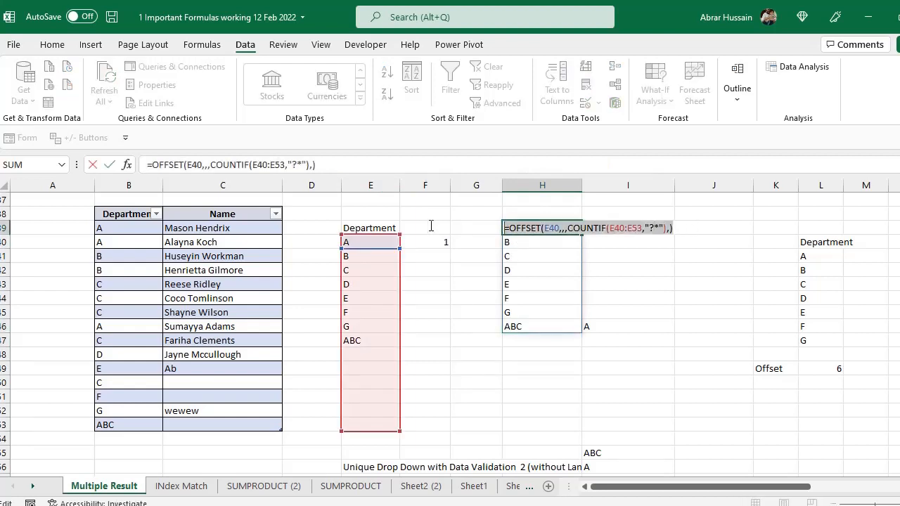
key("Escape")
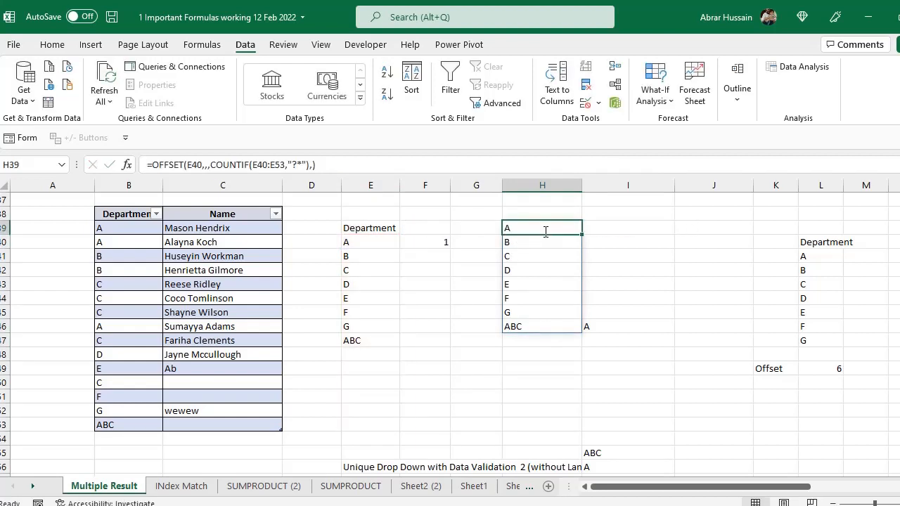
key("BackSpace")
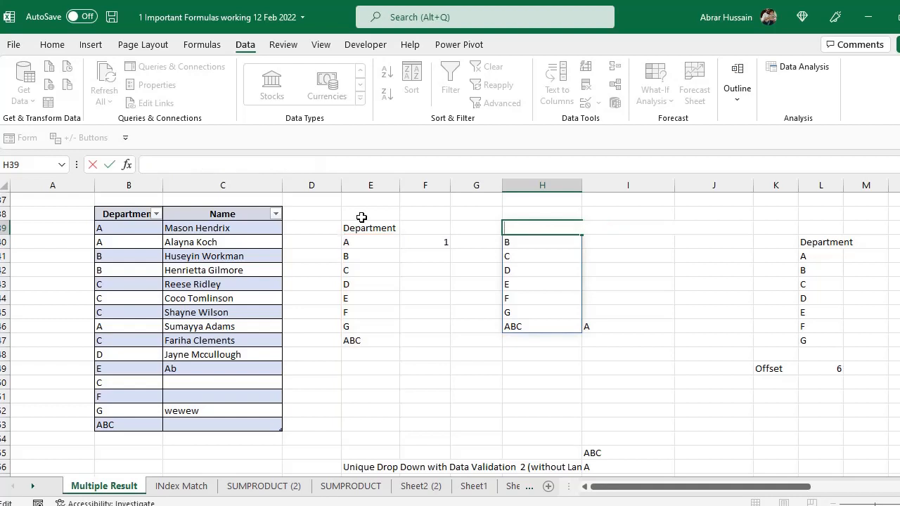
left_click(484, 323)
Step: Replace the data validation list source of E37 with the copied =OFFSET(E40,,,COUNTIF(E40:E53,"?*"),) formula
scroll(421, 324, "up", 2)
left_click(374, 287)
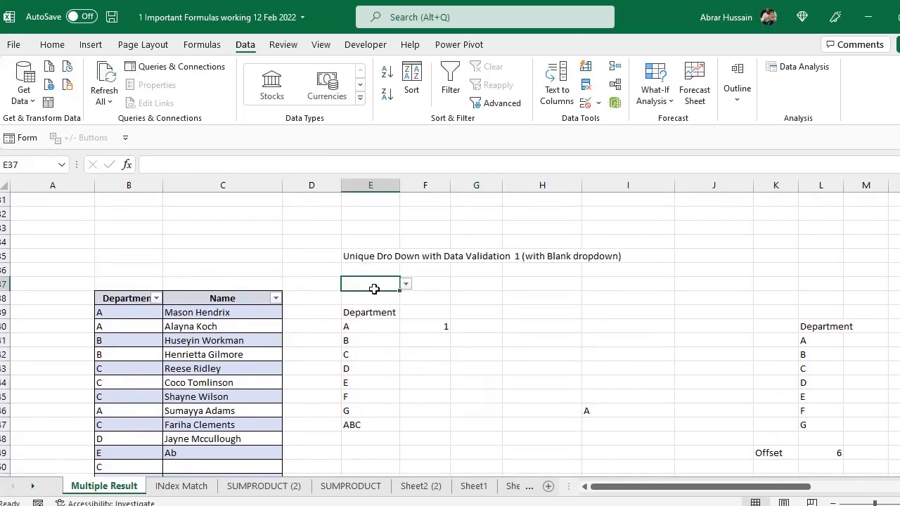
left_click(598, 102)
left_click(627, 120)
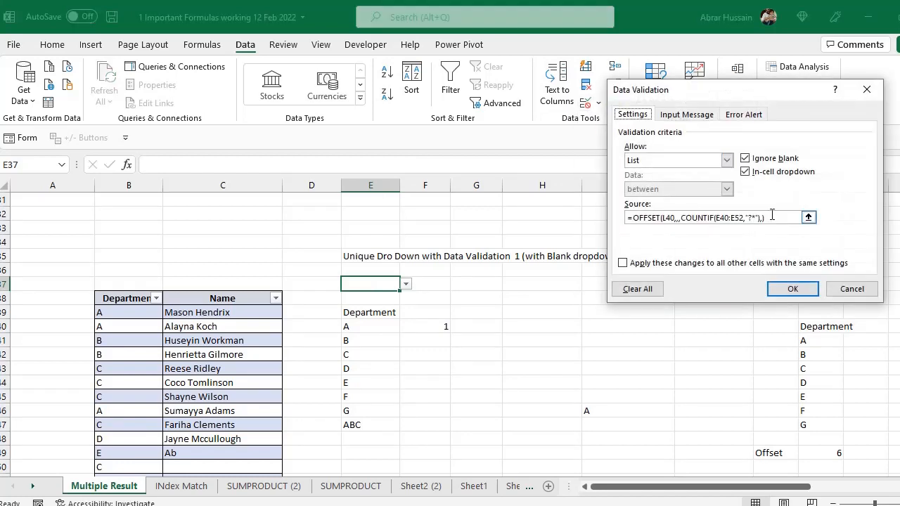
left_click_drag(783, 218, 413, 183)
key("ctrl+v")
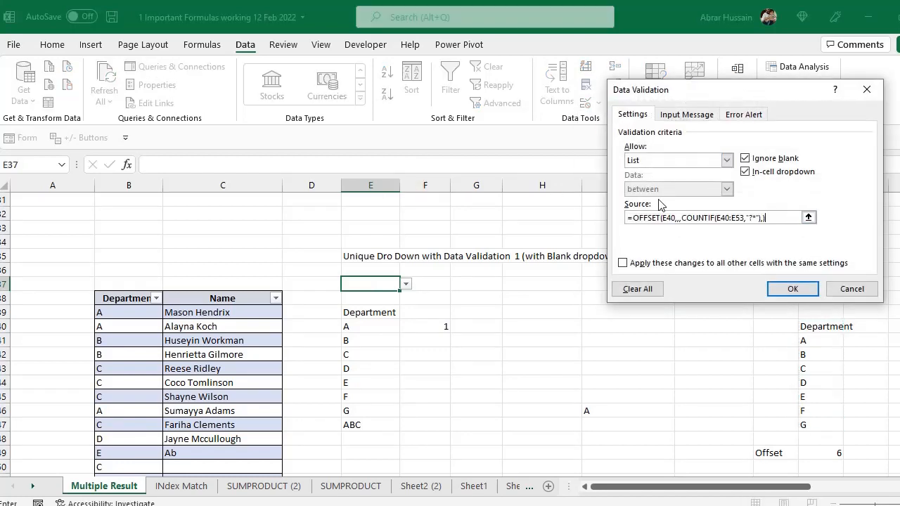
left_click_drag(631, 220, 773, 218)
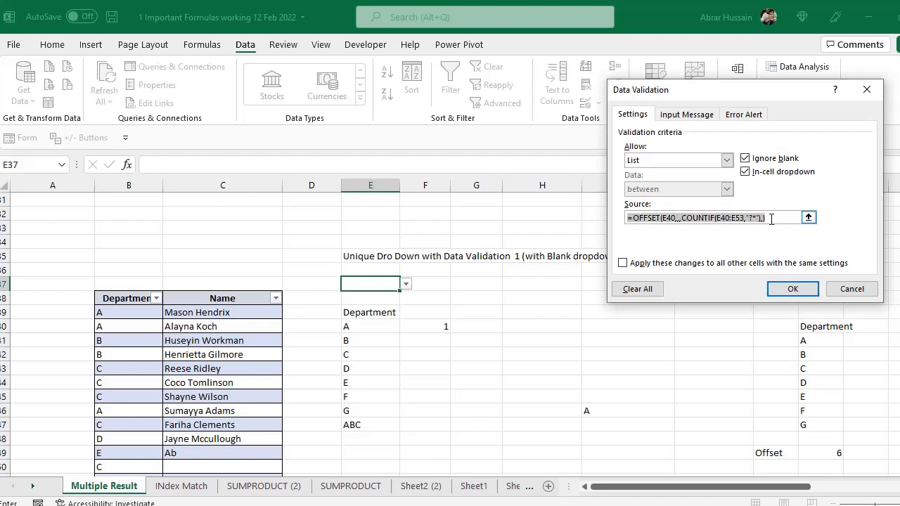
left_click(792, 289)
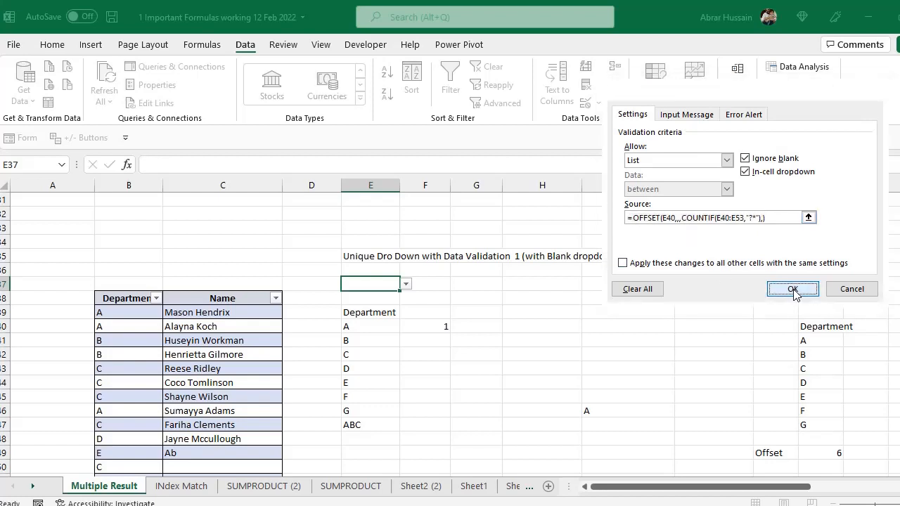
Step: Compare the drop-down entries of E37 with the unique department list and the cells below its last entry
left_click(406, 284)
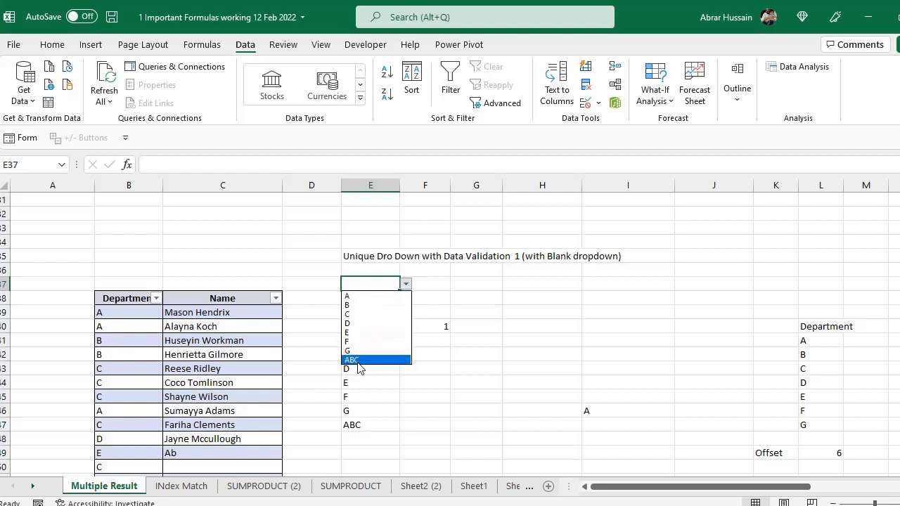
left_click(354, 424)
left_click(359, 439)
scroll(359, 439, "down", 1)
left_click(359, 438)
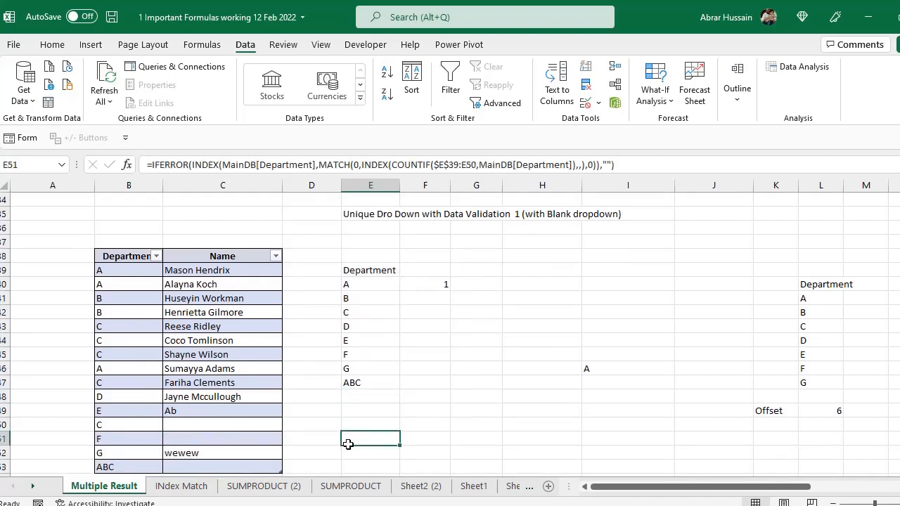
left_click_drag(371, 284, 371, 270)
left_click(371, 242)
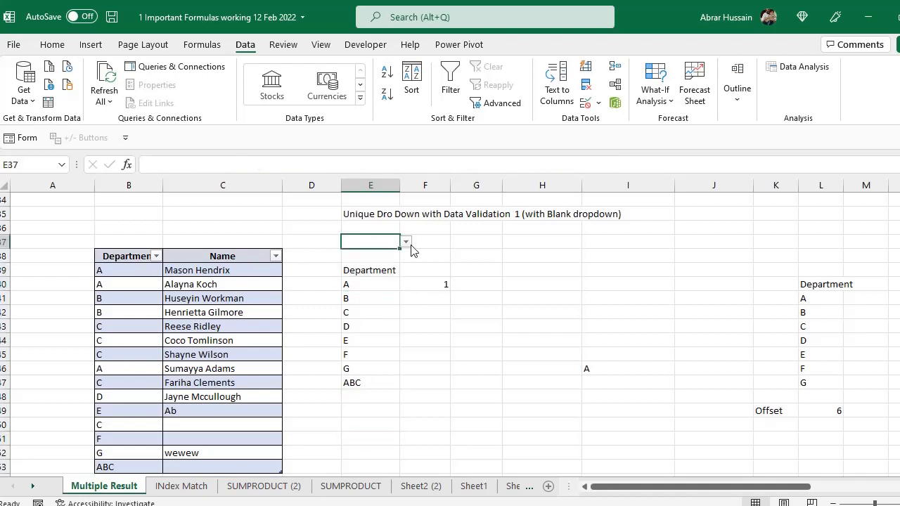
left_click(408, 243)
left_click(407, 244)
Step: Add a new row to the table by entering XYZ as the department in B54
scroll(131, 398, "down", 3)
left_click(118, 340)
left_click(124, 356)
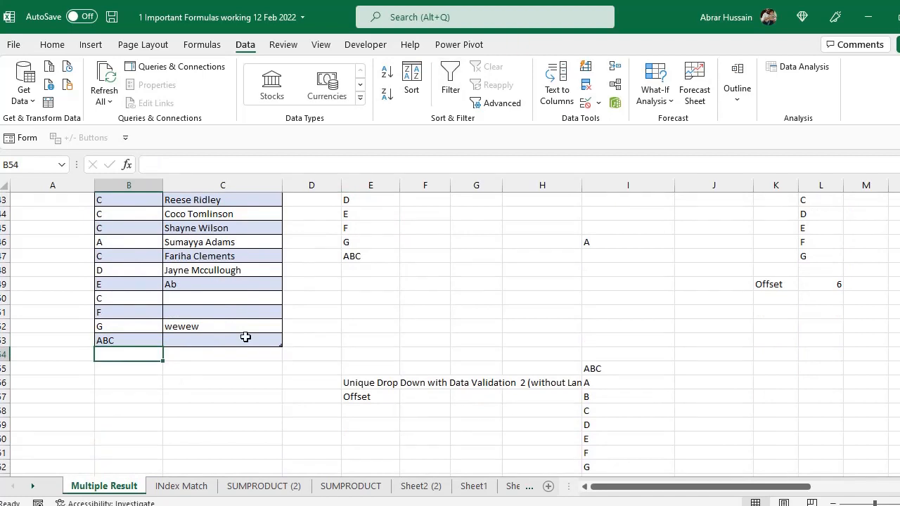
type("XYZ")
key("Tab")
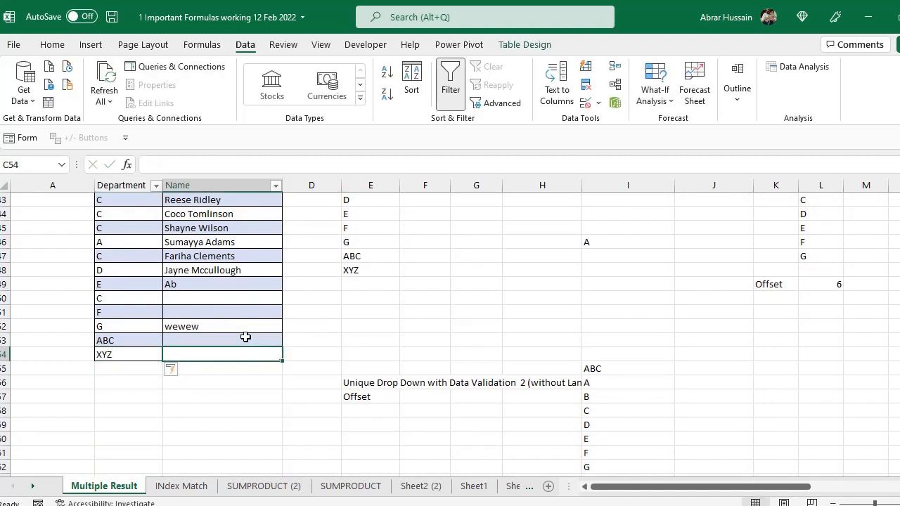
Step: Check the new department in E48 and look through the E37 drop-down down to its last entries
left_click(361, 276)
scroll(412, 295, "up", 4)
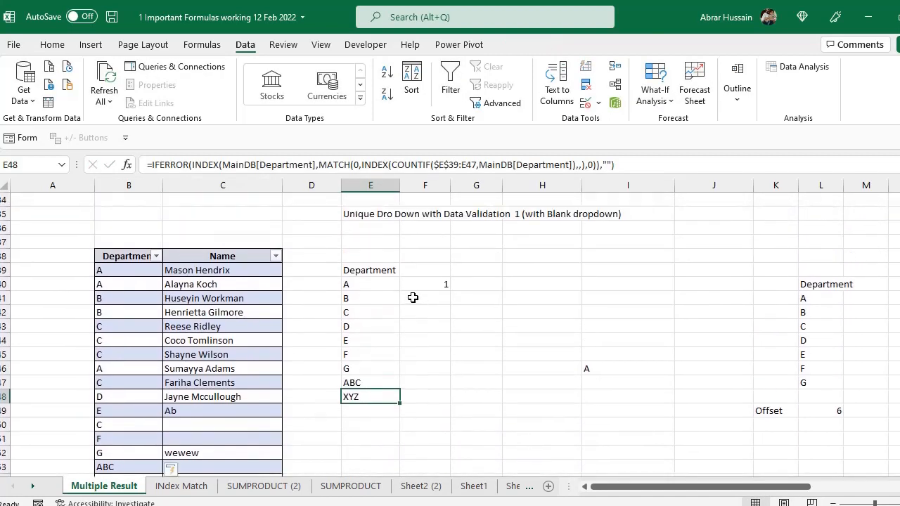
left_click(390, 283)
left_click(406, 284)
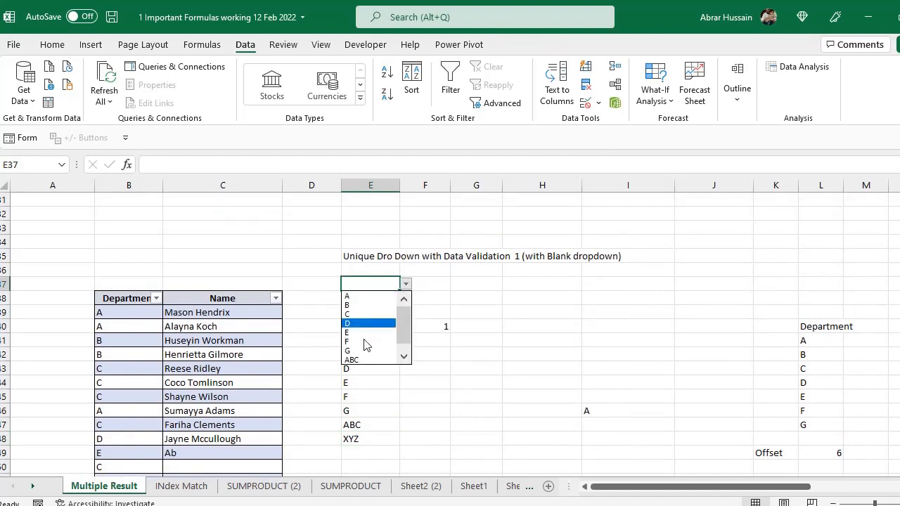
left_click(402, 357)
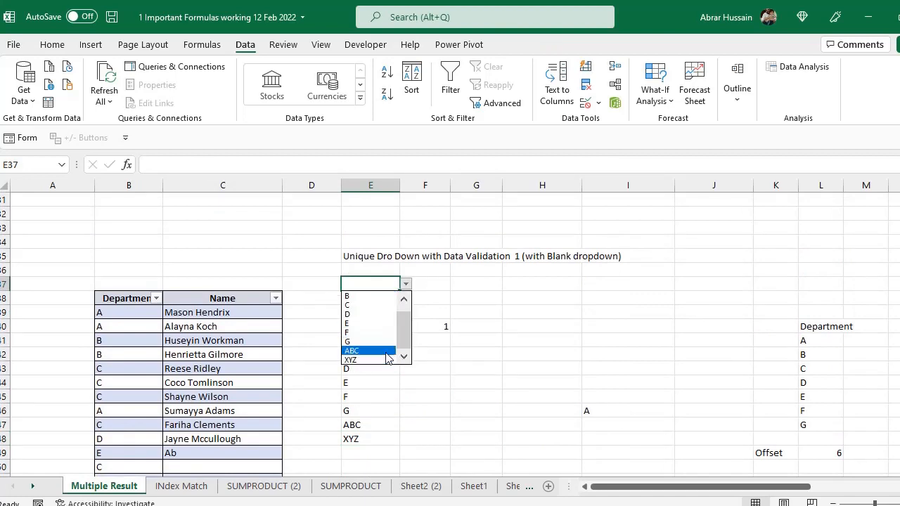
key("Escape")
Step: Examine the unique department list and the IFERROR, INDEX and MATCH formula in E40, leaving it unedited
left_click_drag(375, 317, 357, 437)
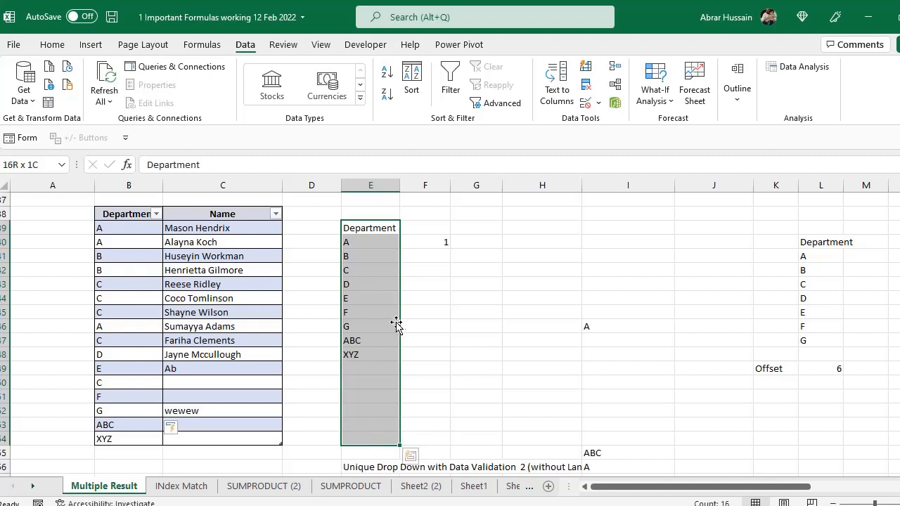
double_click(360, 243)
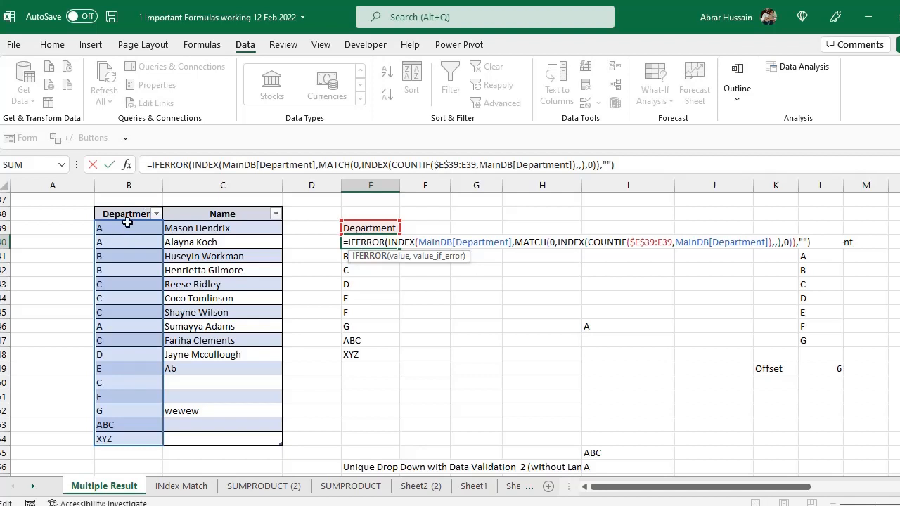
left_click_drag(350, 242, 844, 242)
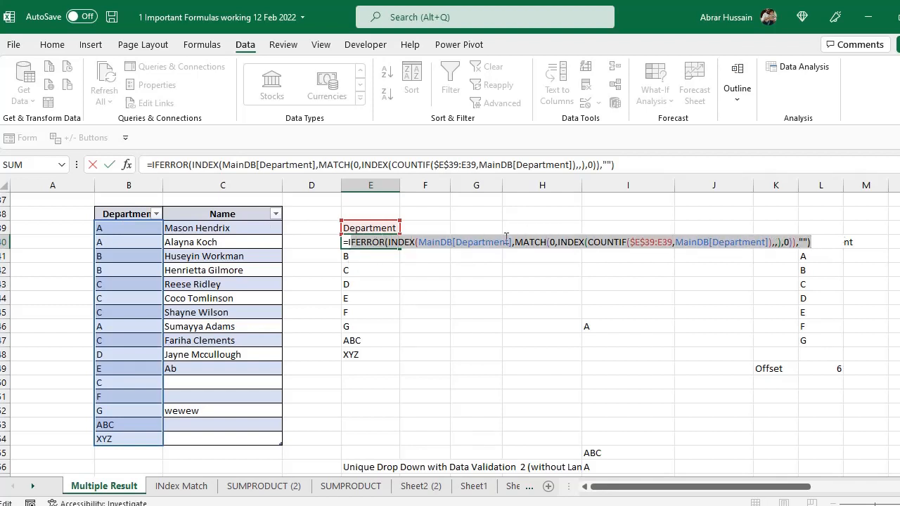
left_click(432, 242)
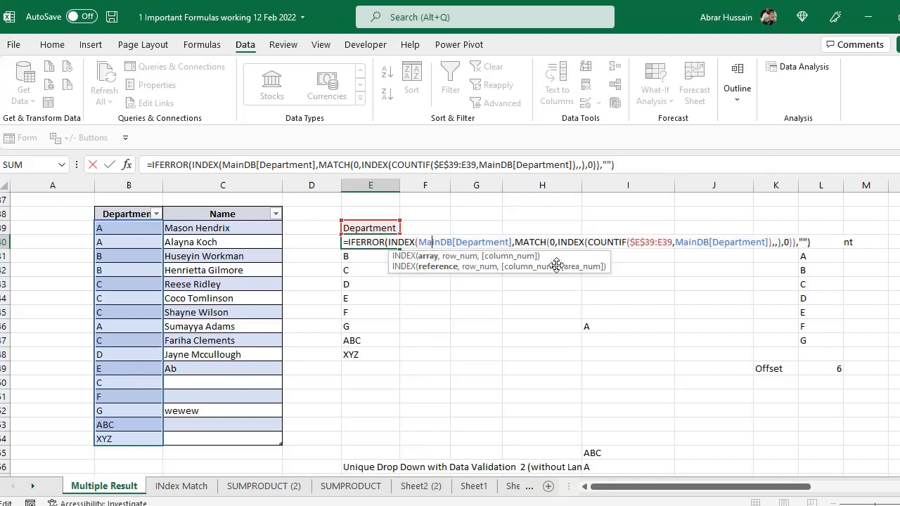
left_click(349, 245)
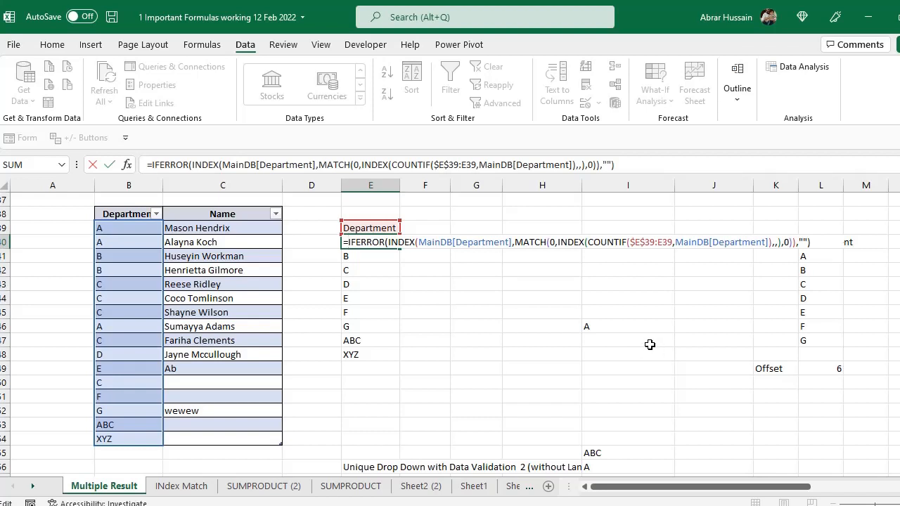
key("Escape")
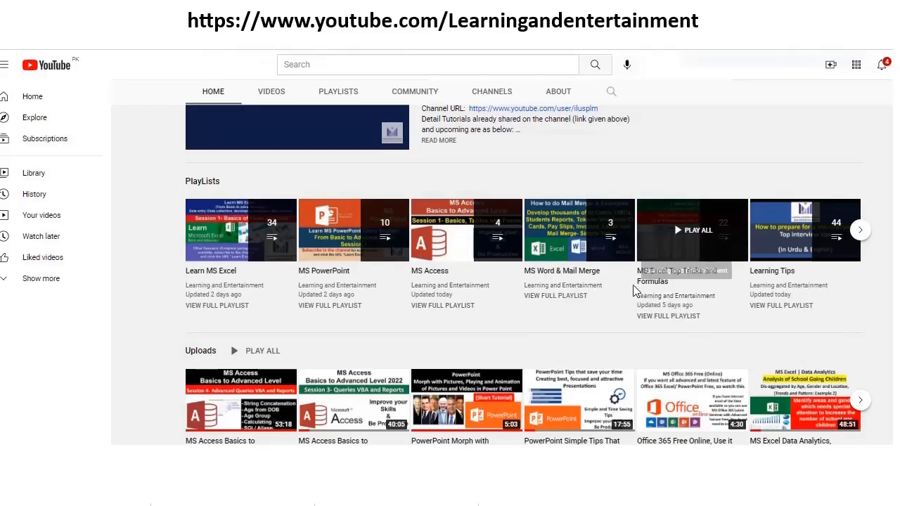
Step: Look through the playlists, uploads, Learn MS Excel and MS PowerPoint sections of the Learning and Entertainment channel on YouTube
left_click(859, 232)
scroll(267, 384, "up", 1)
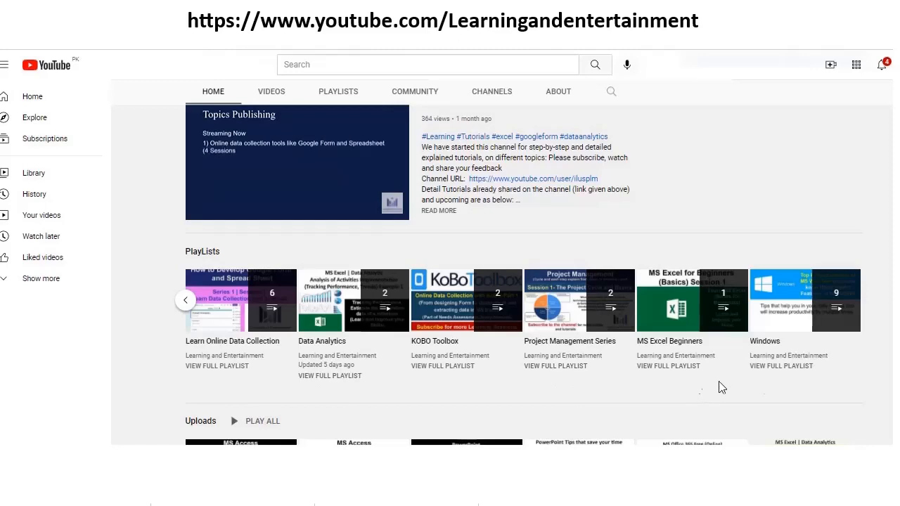
scroll(476, 392, "down", 2)
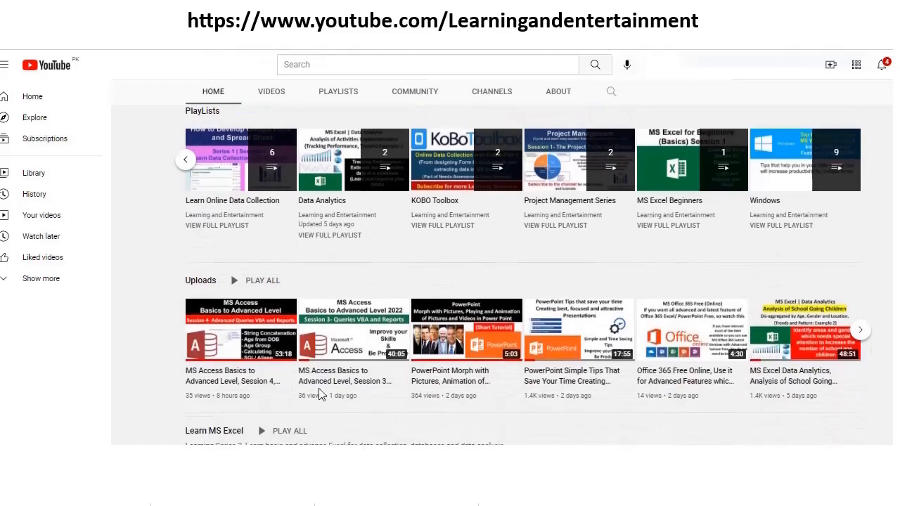
scroll(454, 415, "down", 4)
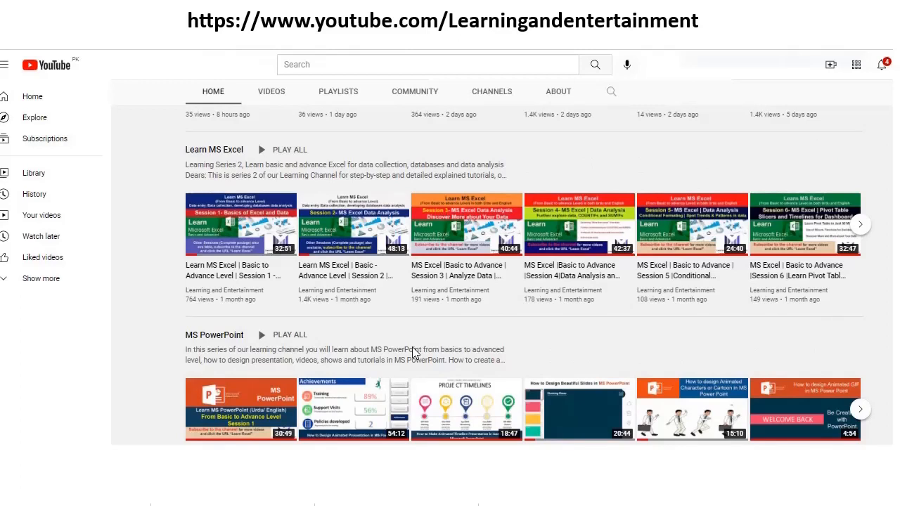
scroll(413, 347, "down", 1)
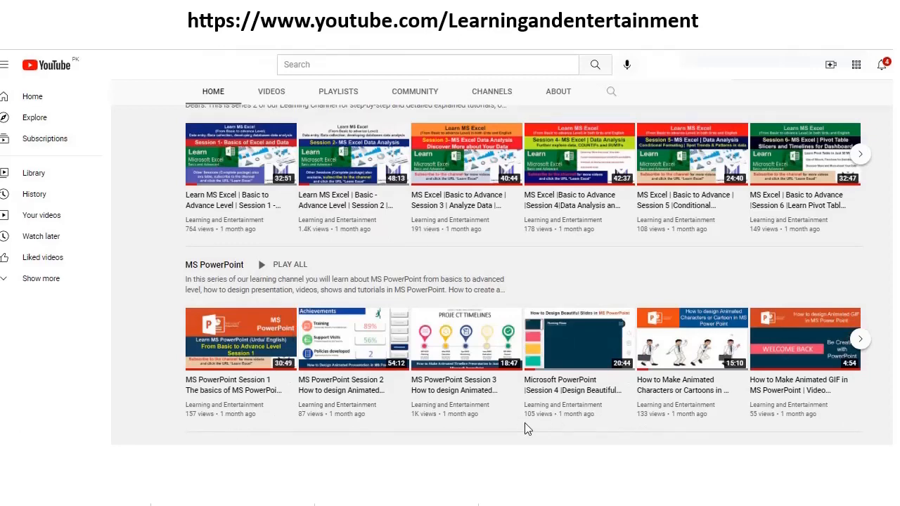
scroll(248, 348, "up", 10)
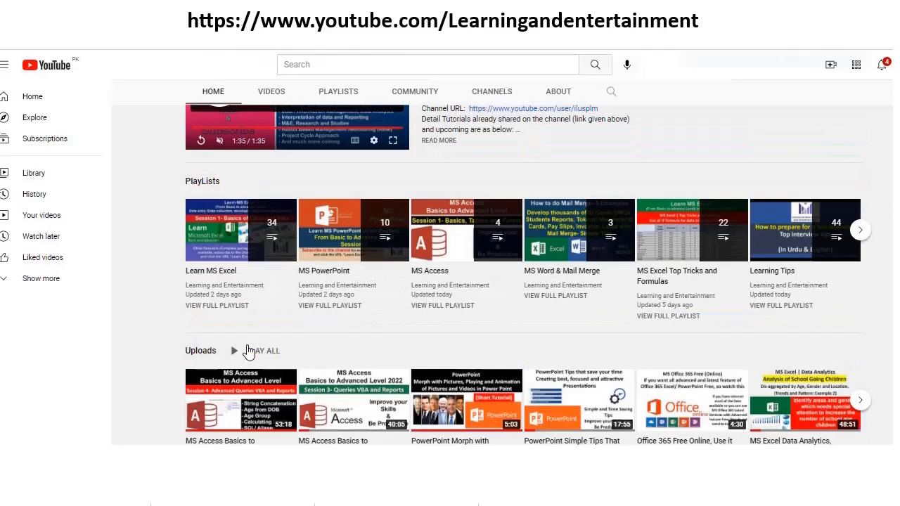